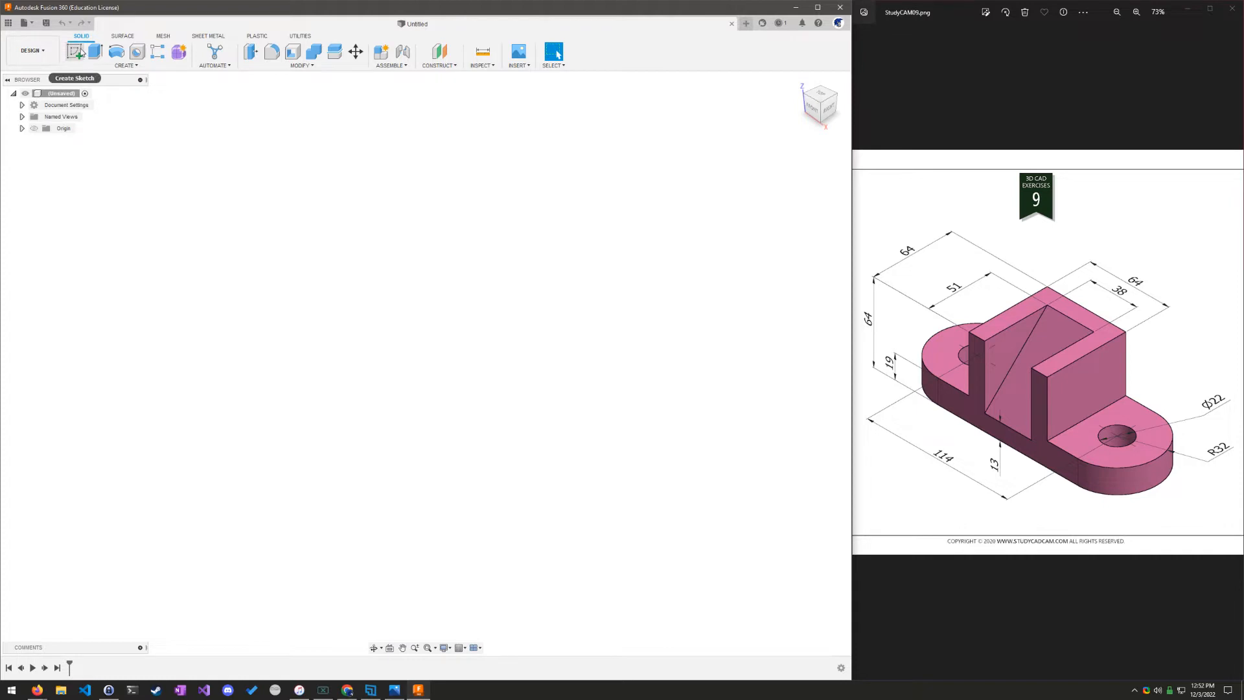
Start a new sketch on the horizontal origin plane, seen from the top view
{"action": "left_click", "coordinate": [75, 52]}
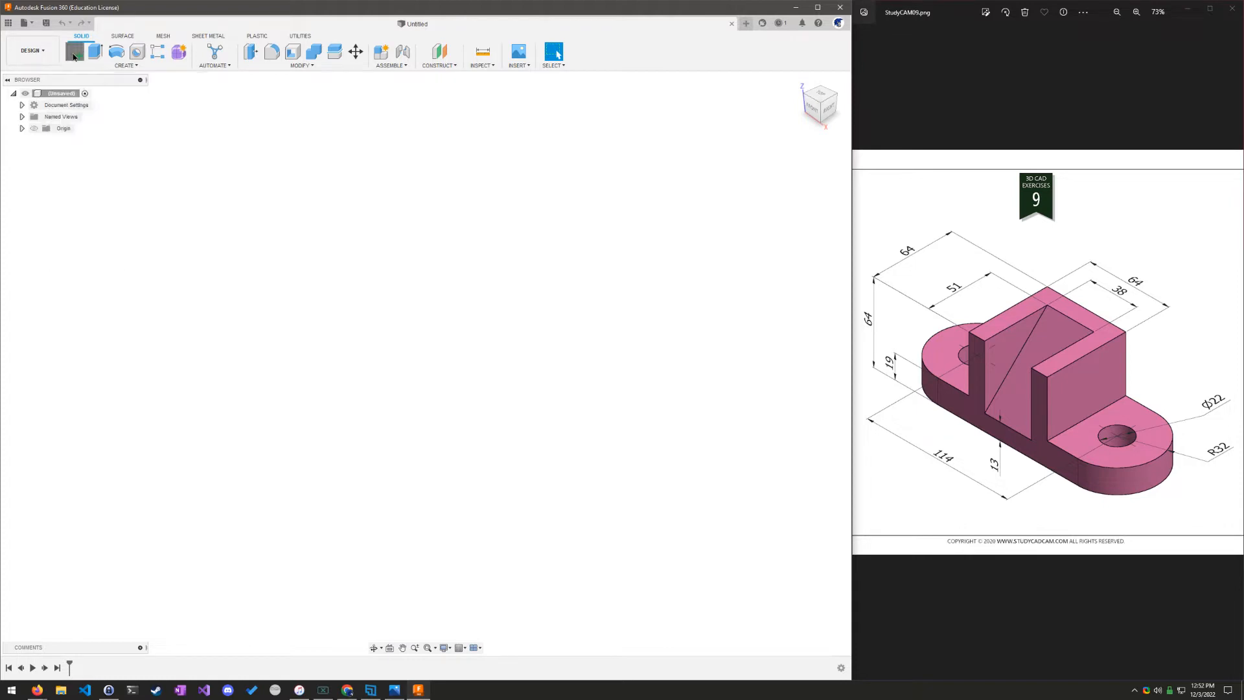
{"action": "left_click", "coordinate": [820, 96]}
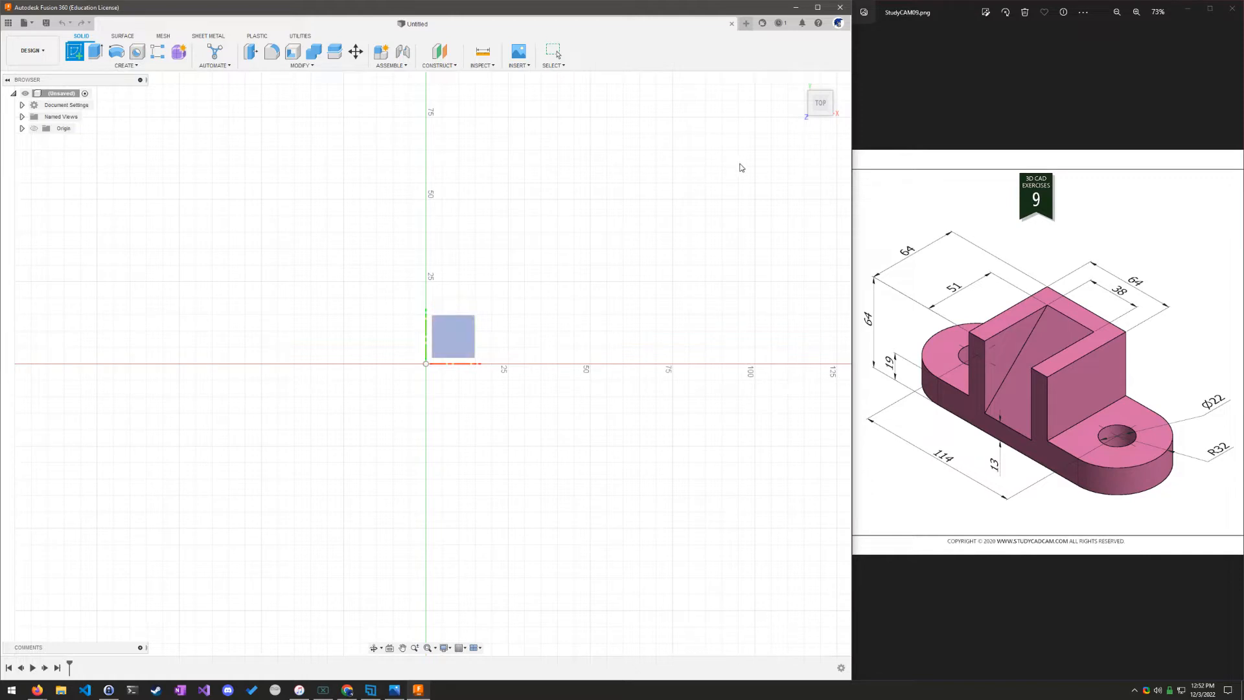
{"action": "left_click", "coordinate": [455, 335]}
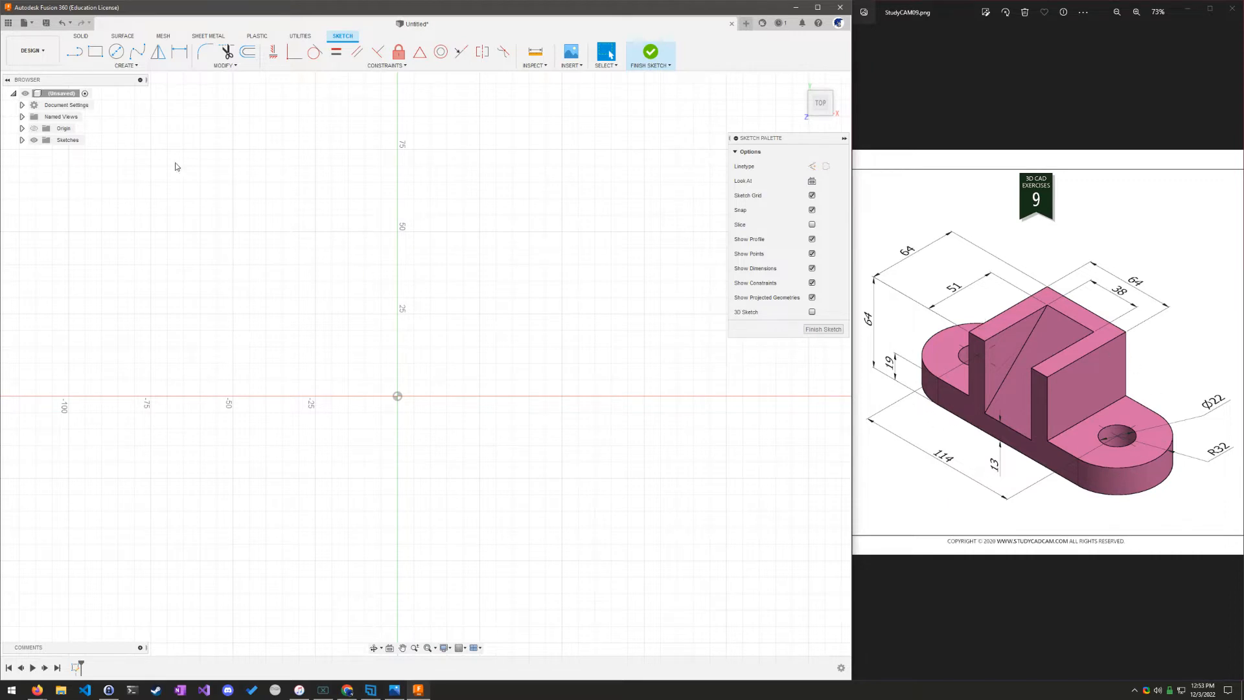
Sketch a horizontal center-to-center slot above the origin, about 80 mm between centers and about 50 mm wide
{"action": "left_click", "coordinate": [120, 66]}
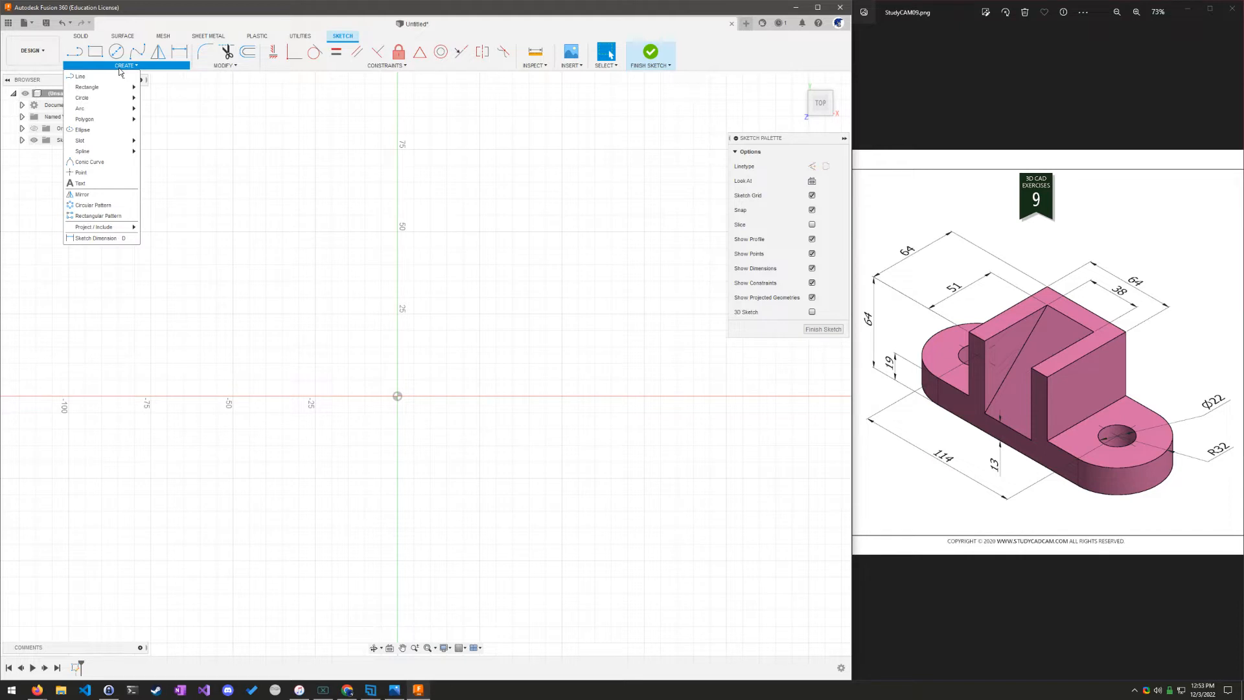
{"action": "mouse_move", "coordinate": [107, 141]}
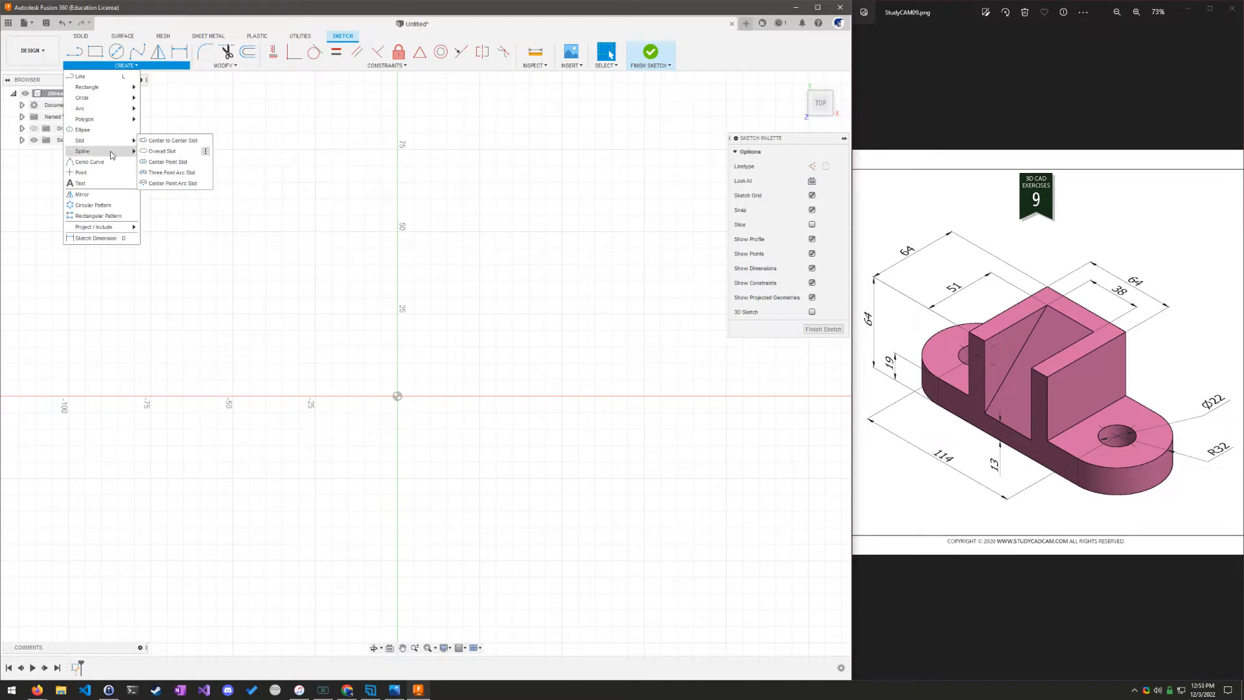
{"action": "left_click", "coordinate": [176, 141]}
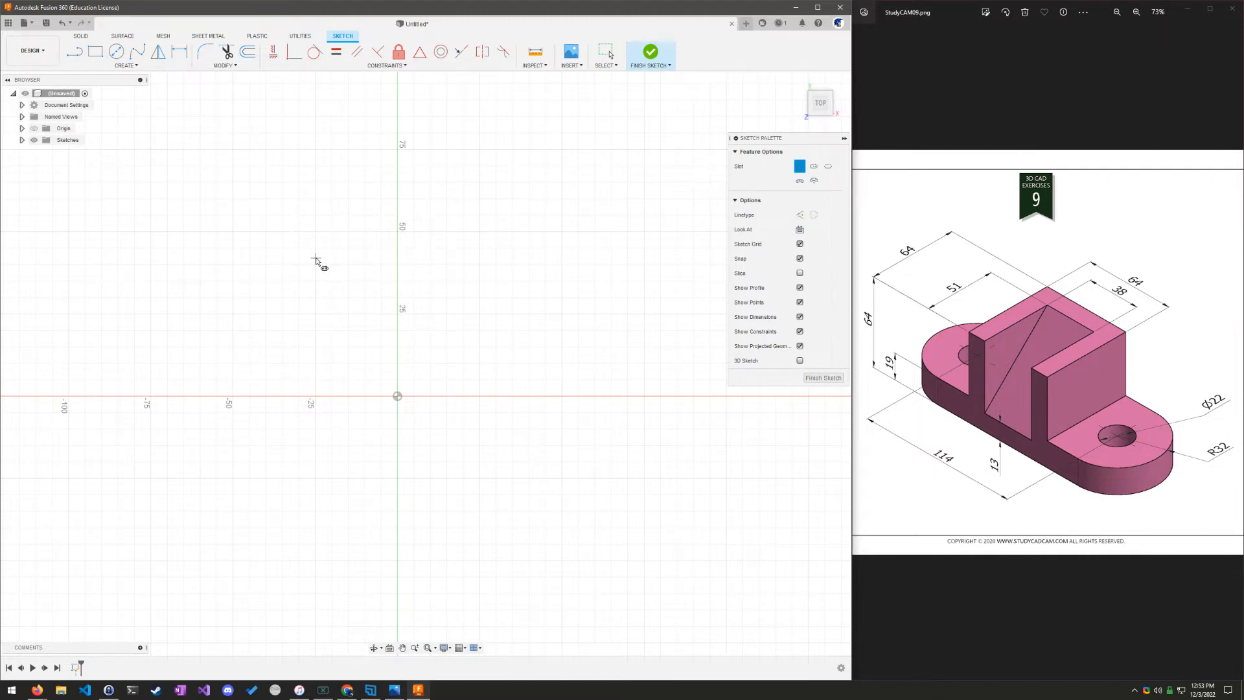
{"action": "left_click", "coordinate": [298, 240]}
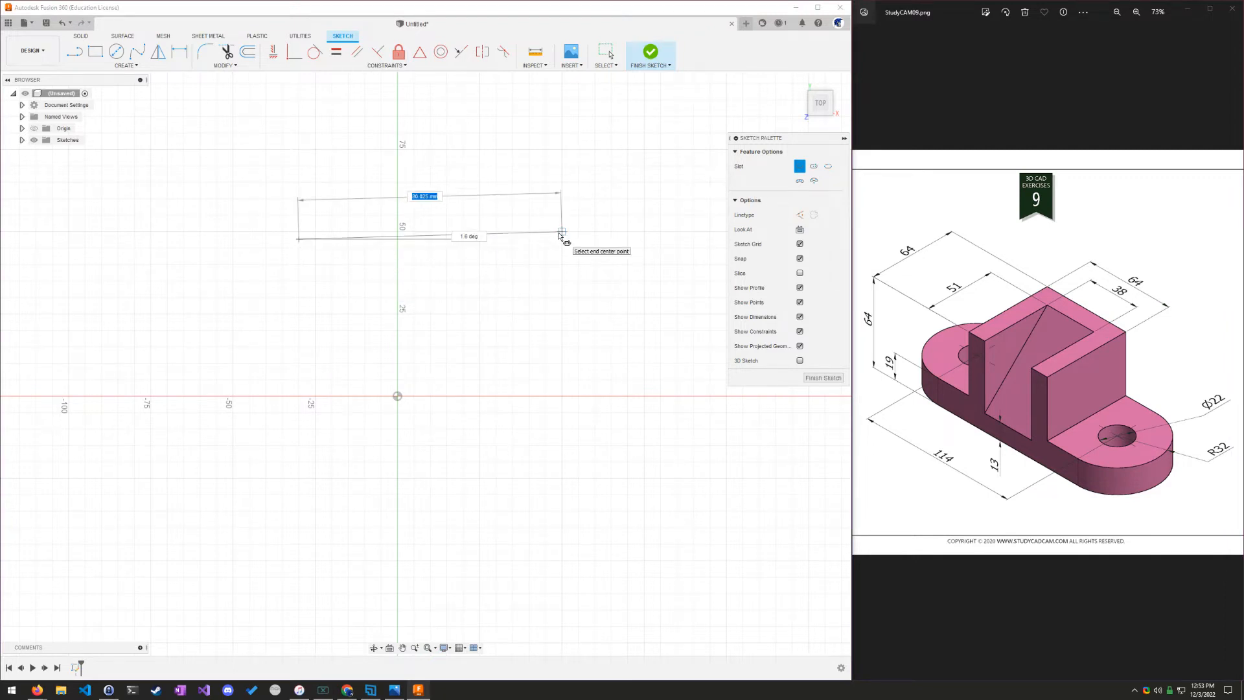
{"action": "left_click", "coordinate": [559, 240]}
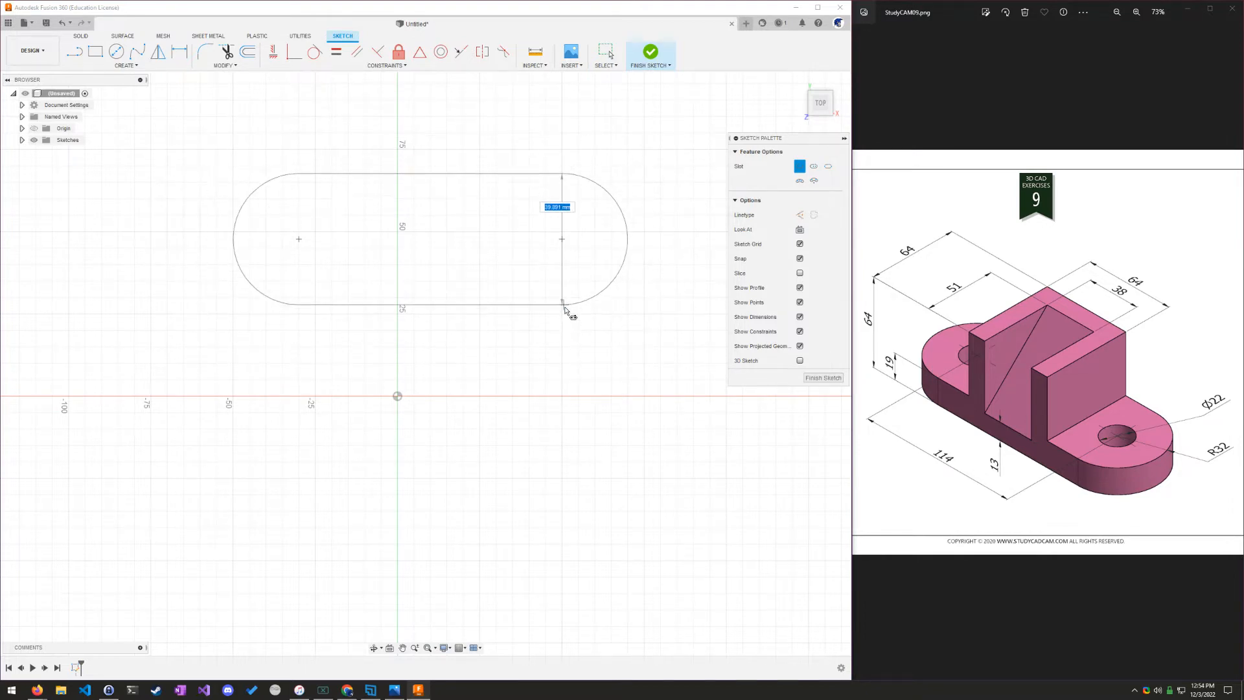
{"action": "left_click", "coordinate": [561, 322]}
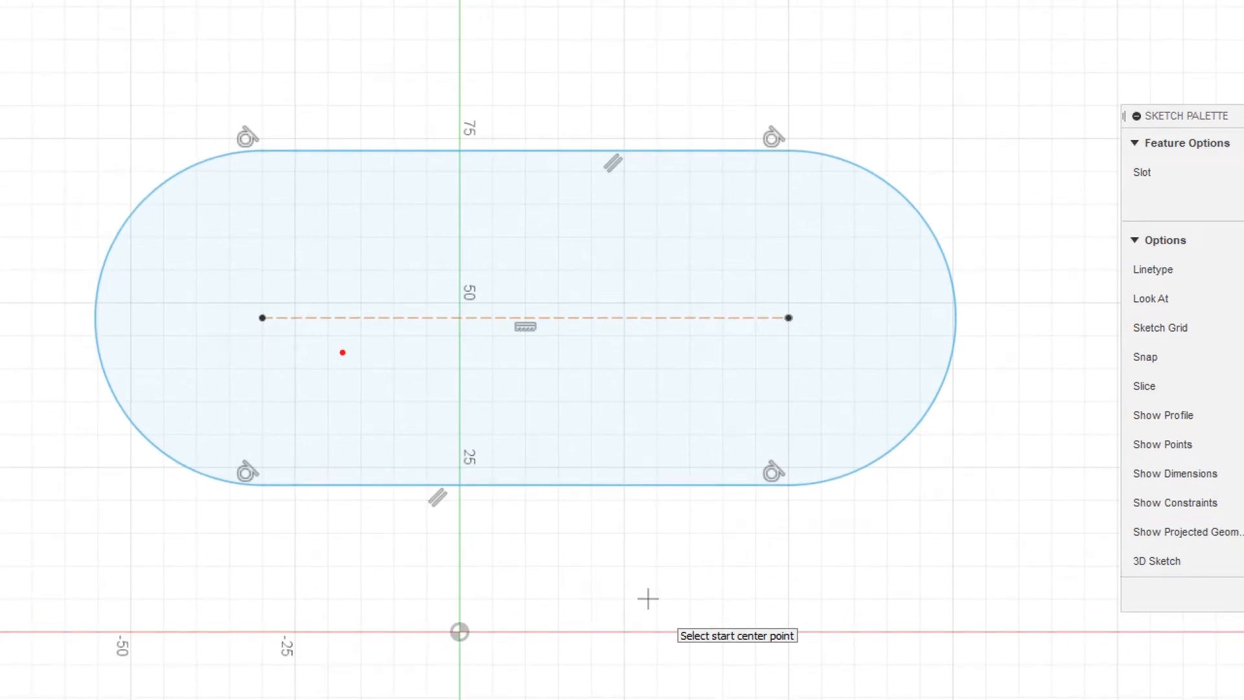
{"action": "mouse_move", "coordinate": [344, 329]}
{"action": "left_mouse_down", "text": "ctrl+shift"}
{"action": "mouse_move", "coordinate": [339, 456]}
{"action": "mouse_move", "coordinate": [339, 425]}
{"action": "left_mouse_up", "text": "ctrl+shift"}
{"action": "key", "text": "b"}
{"action": "left_click_drag", "start_coordinate": [257, 303], "coordinate": [228, 250], "text": "ctrl+shift"}
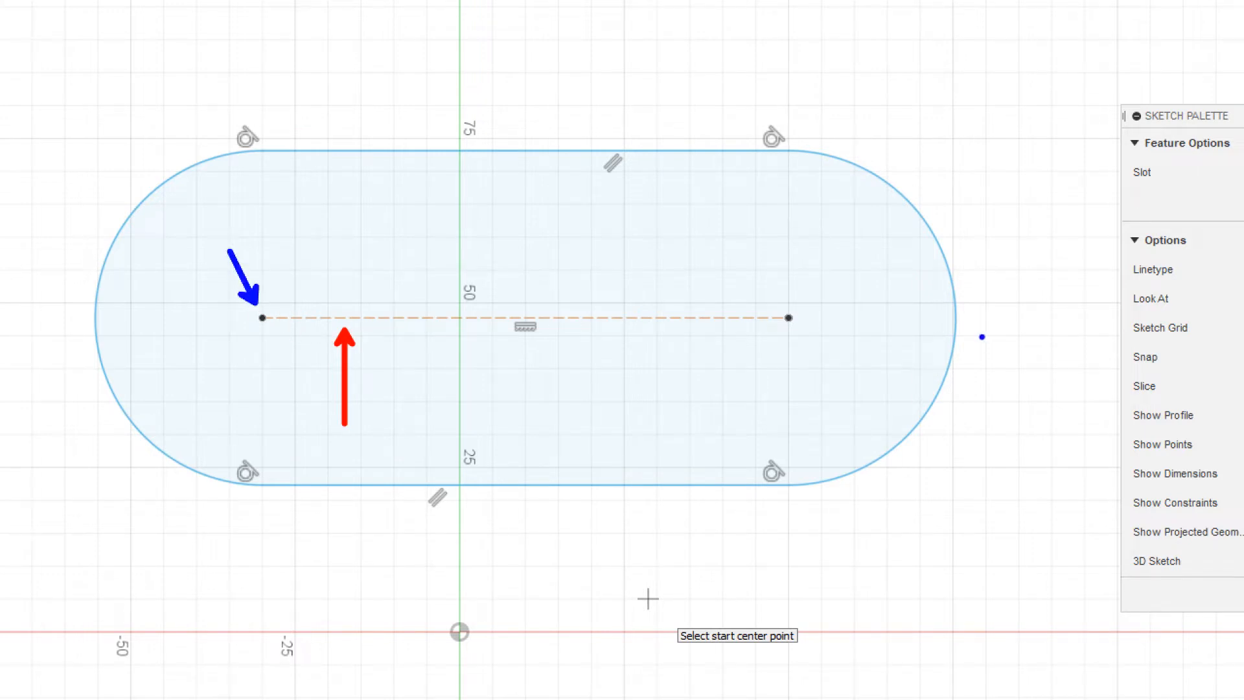
{"action": "left_click_drag", "start_coordinate": [802, 301], "coordinate": [842, 255], "text": "ctrl+shift"}
{"action": "mouse_move", "coordinate": [832, 131]}
{"action": "left_mouse_down"}
{"action": "mouse_move", "coordinate": [967, 186]}
{"action": "mouse_move", "coordinate": [951, 503]}
{"action": "mouse_move", "coordinate": [861, 536]}
{"action": "left_mouse_up"}
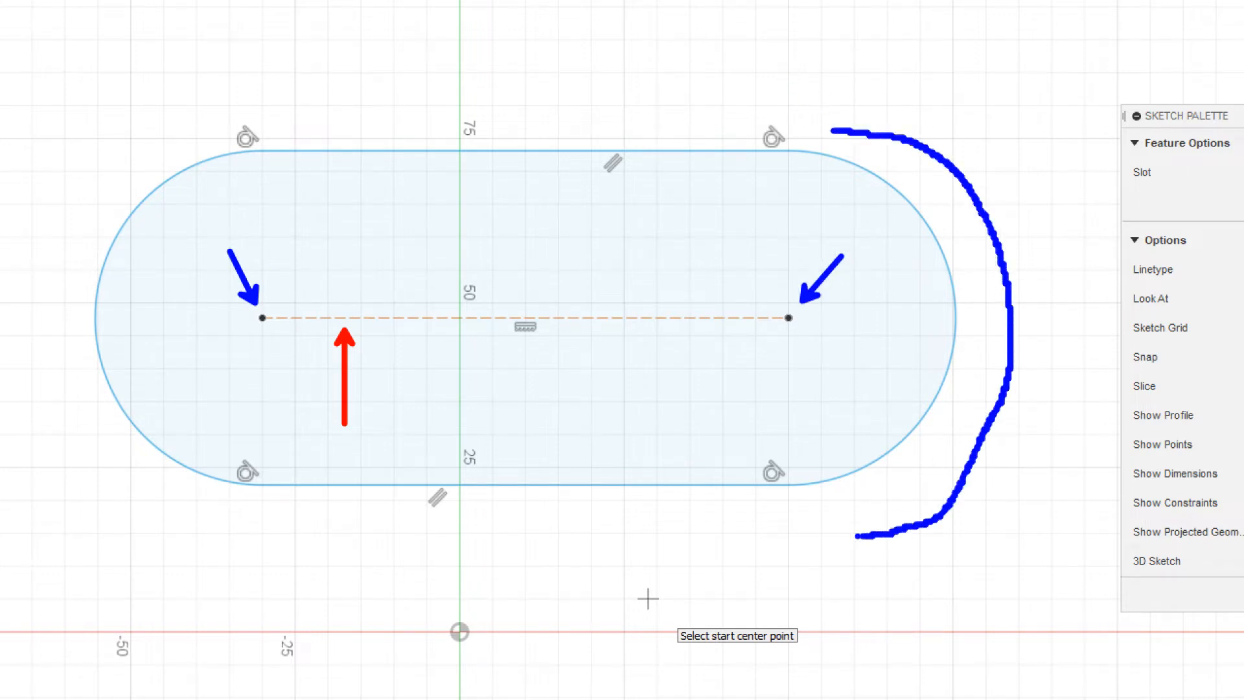
{"action": "mouse_move", "coordinate": [182, 145]}
{"action": "left_mouse_down"}
{"action": "mouse_move", "coordinate": [97, 235]}
{"action": "mouse_move", "coordinate": [99, 449]}
{"action": "mouse_move", "coordinate": [212, 520]}
{"action": "left_mouse_up"}
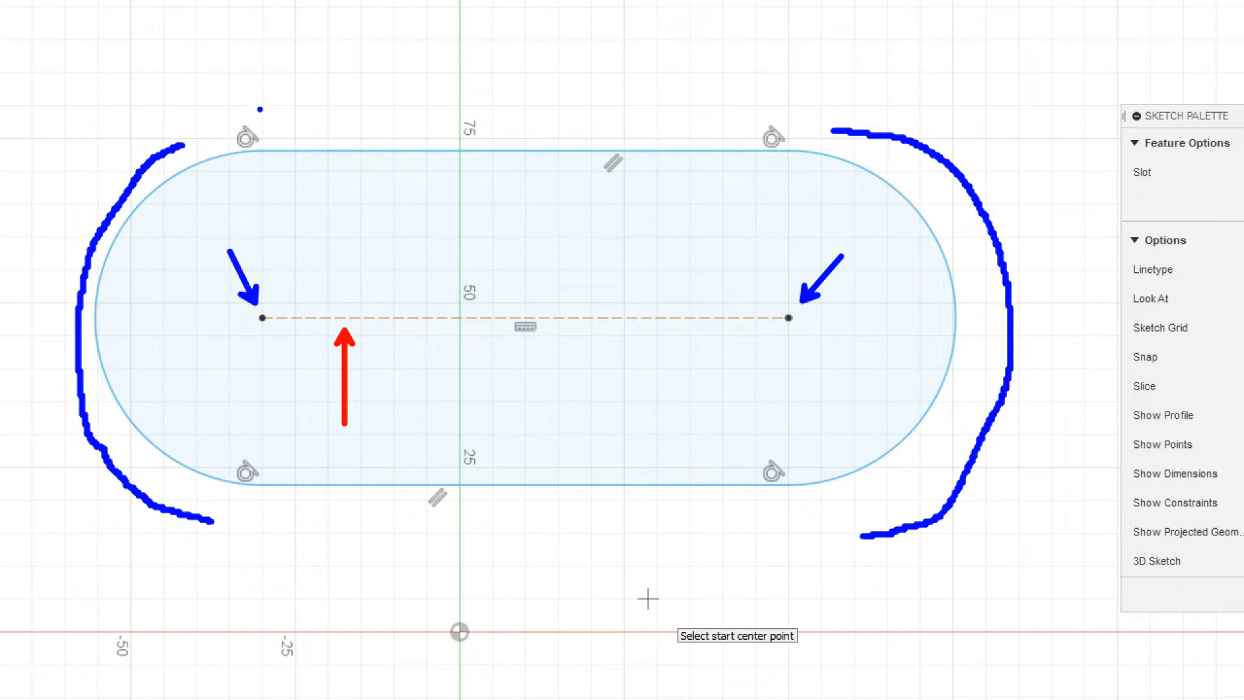
{"action": "left_click_drag", "start_coordinate": [281, 144], "coordinate": [773, 144]}
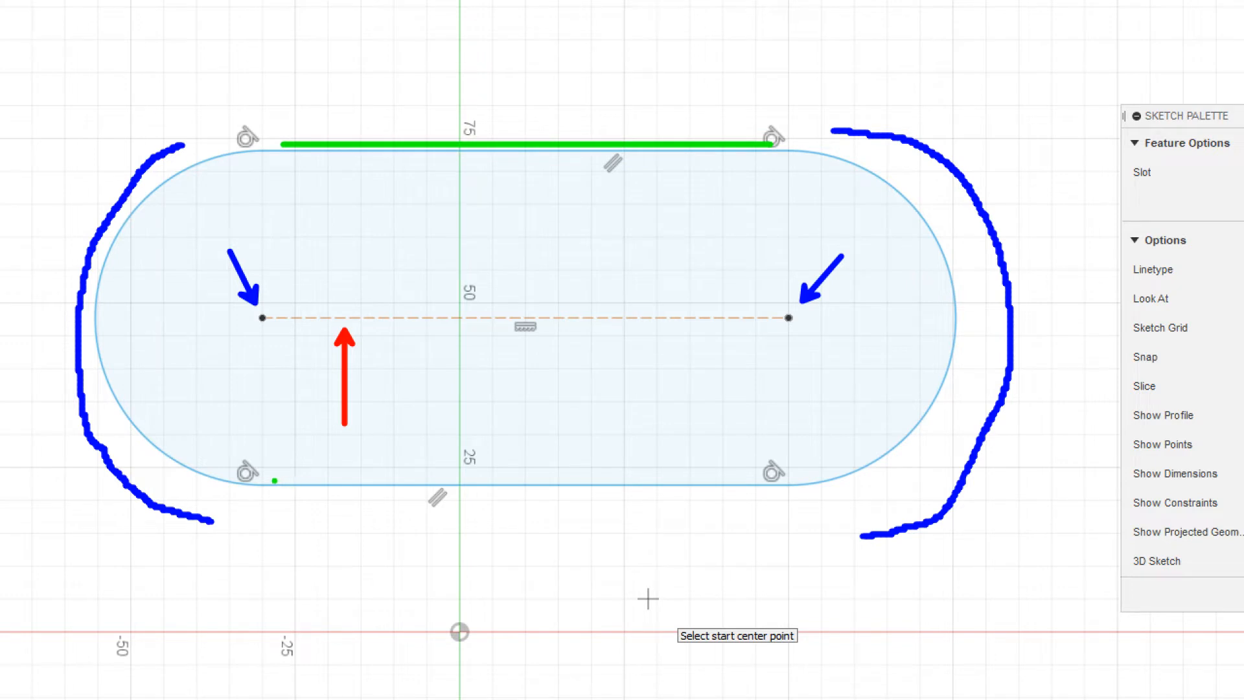
{"action": "mouse_move", "coordinate": [275, 480]}
{"action": "left_mouse_down"}
{"action": "mouse_move", "coordinate": [771, 458]}
{"action": "mouse_move", "coordinate": [758, 489]}
{"action": "mouse_move", "coordinate": [774, 480]}
{"action": "left_mouse_up"}
{"action": "mouse_move", "coordinate": [601, 344]}
{"action": "left_mouse_down"}
{"action": "mouse_move", "coordinate": [620, 345]}
{"action": "mouse_move", "coordinate": [609, 421]}
{"action": "left_mouse_up"}
{"action": "left_click_drag", "start_coordinate": [593, 217], "coordinate": [609, 302]}
{"action": "left_click_drag", "start_coordinate": [597, 285], "coordinate": [617, 284]}
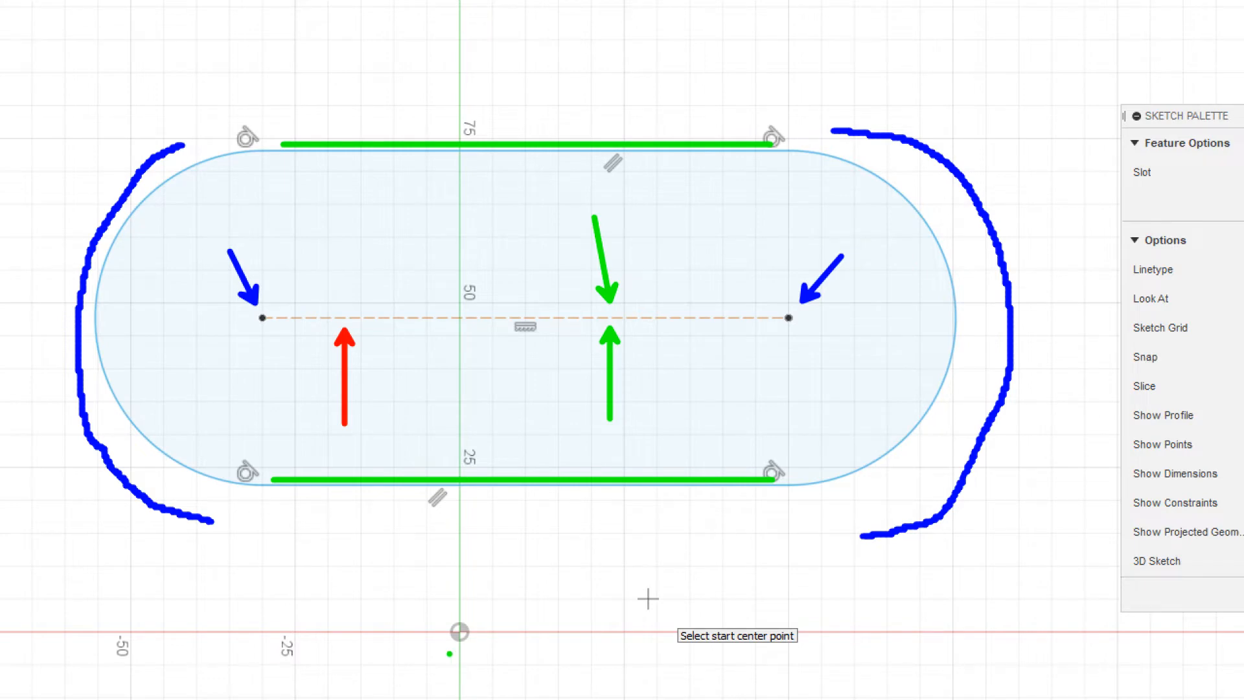
{"action": "key", "text": "Escape"}
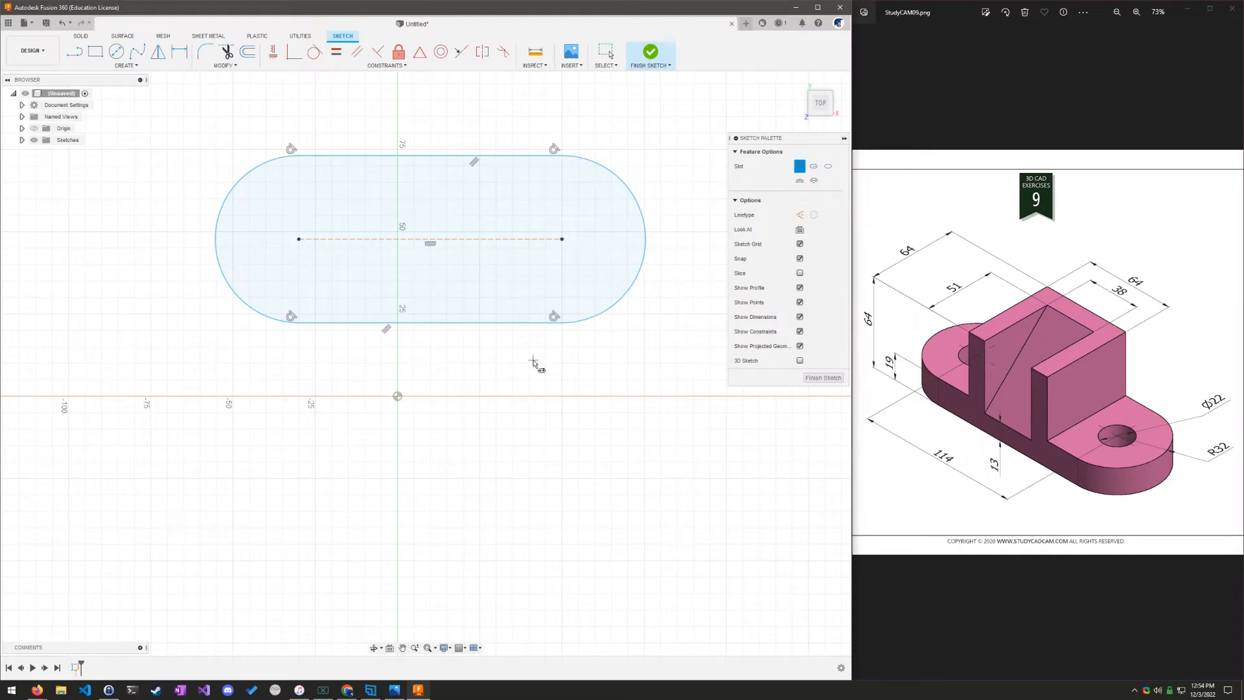
{"action": "key", "text": "Escape"}
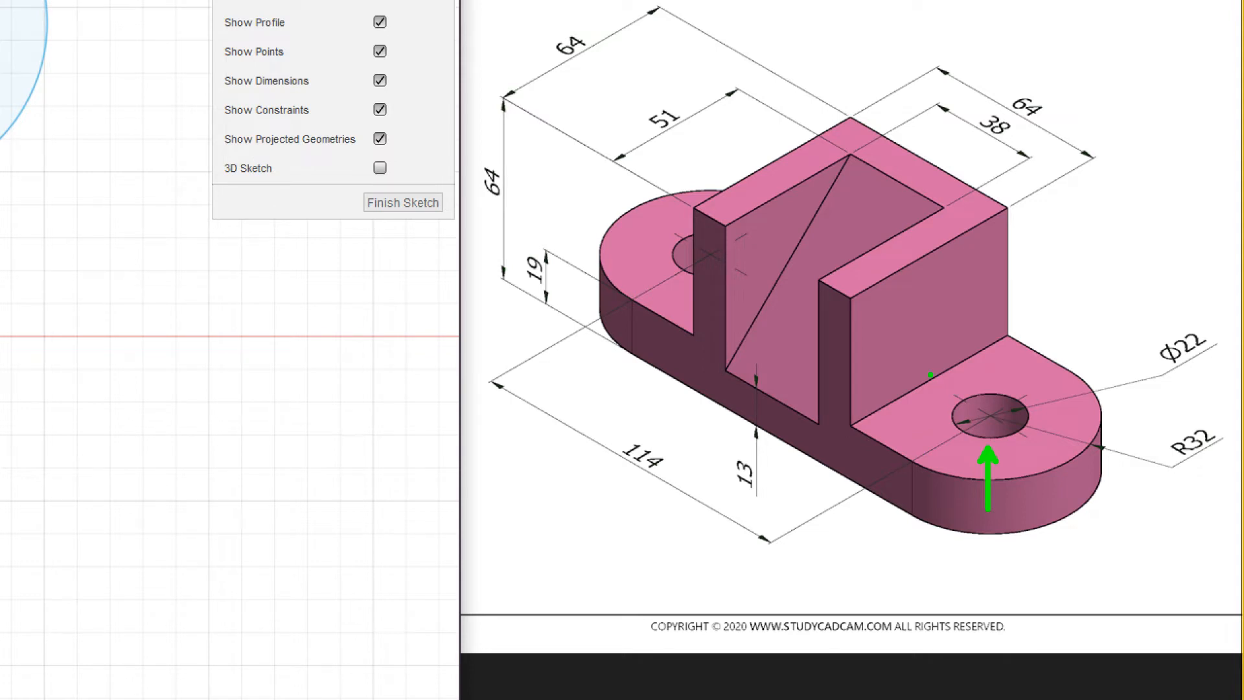
{"action": "left_click_drag", "start_coordinate": [931, 374], "coordinate": [1079, 469], "text": "shift"}
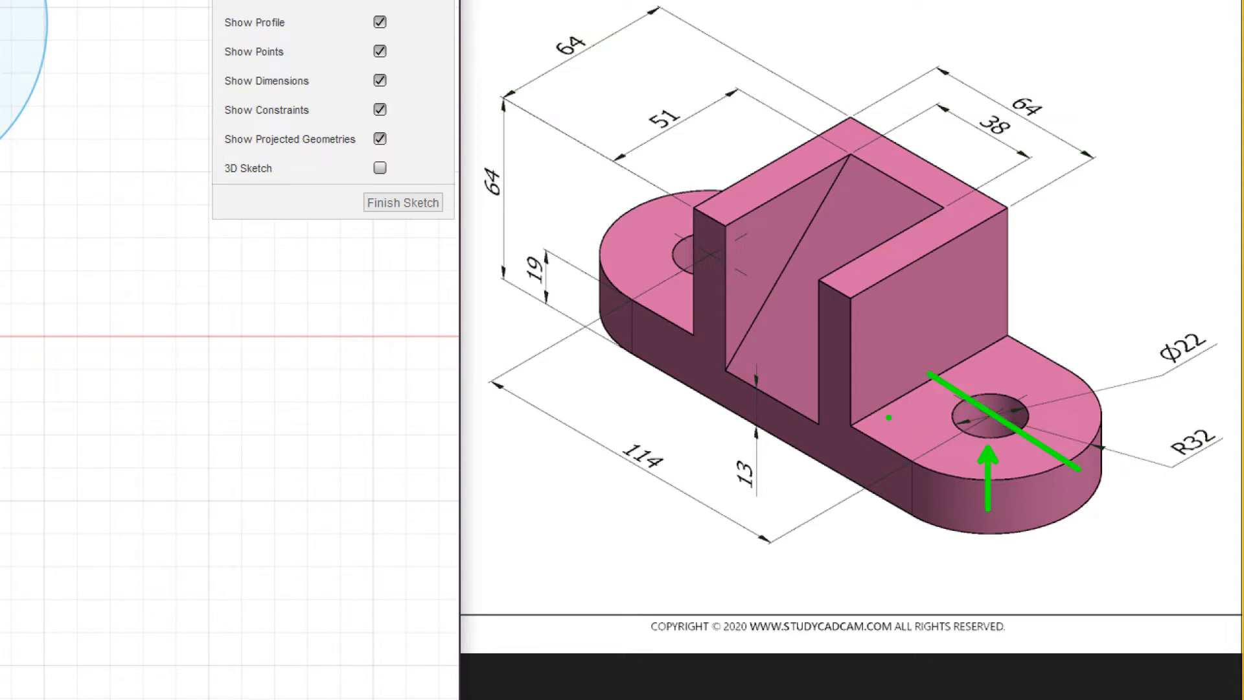
{"action": "left_click_drag", "start_coordinate": [855, 428], "coordinate": [1045, 532], "text": "shift"}
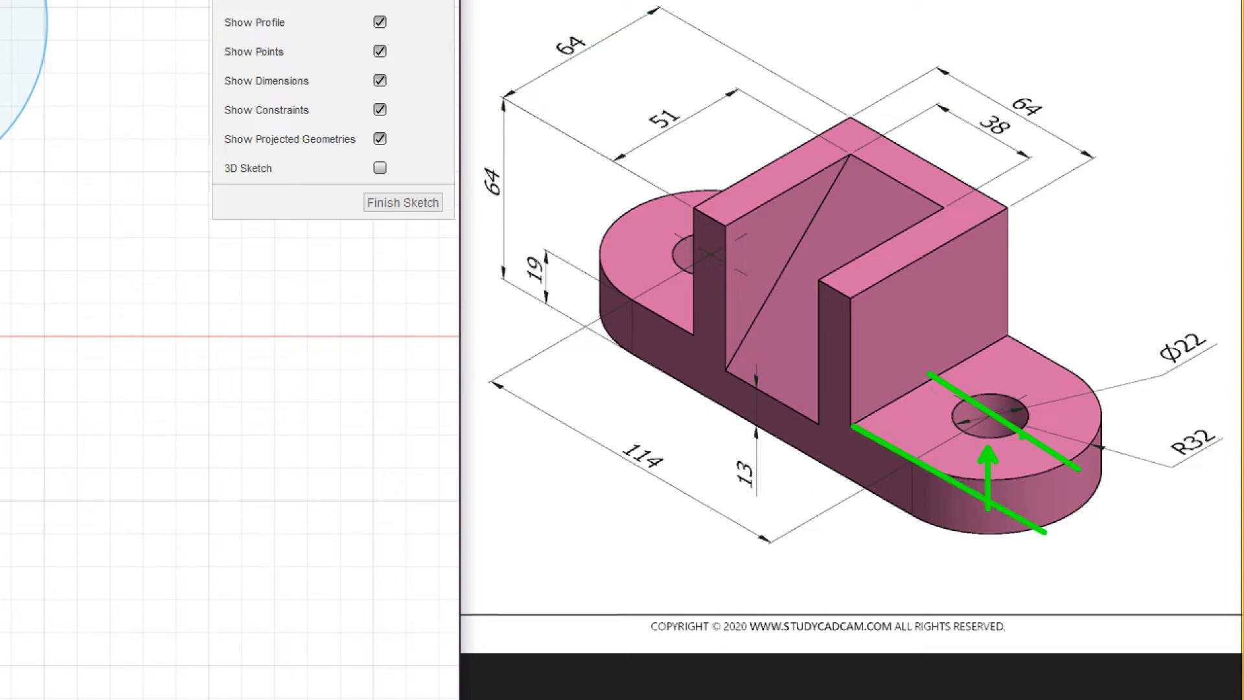
{"action": "key", "text": "ctrl+z"}
{"action": "key", "text": "ctrl+z"}
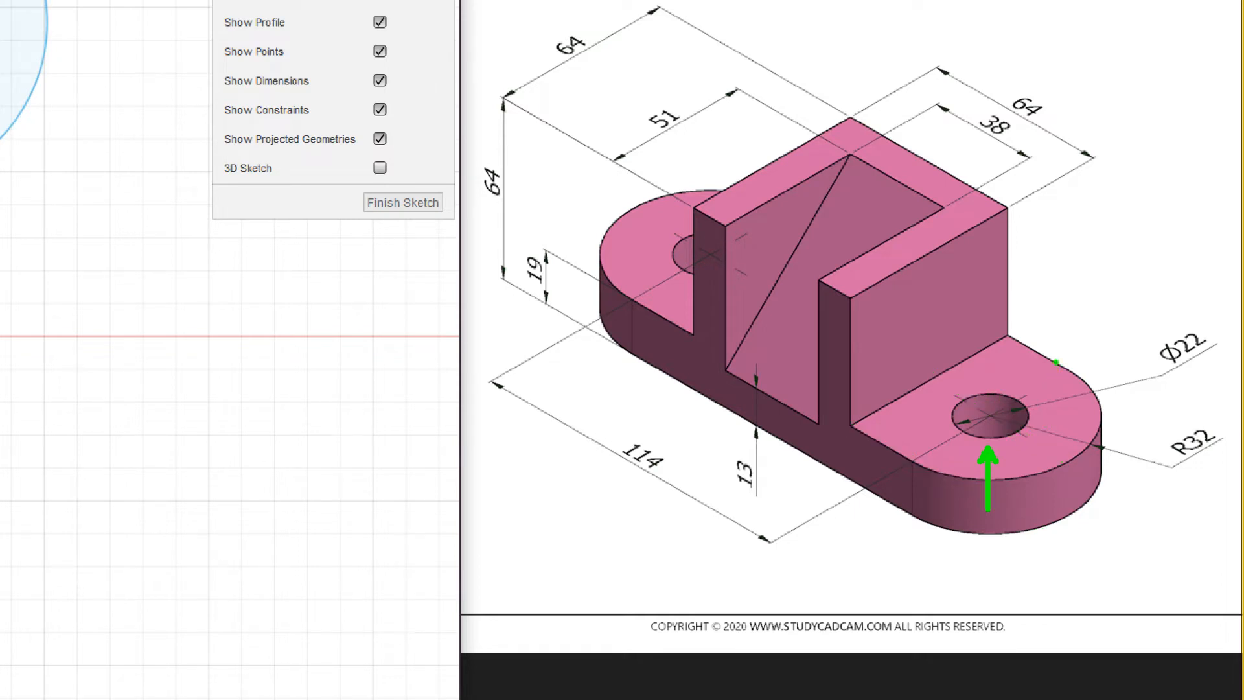
{"action": "mouse_move", "coordinate": [1055, 362]}
{"action": "left_mouse_down", "text": "shift"}
{"action": "mouse_move", "coordinate": [950, 443]}
{"action": "mouse_move", "coordinate": [888, 472]}
{"action": "left_mouse_up", "text": "shift"}
{"action": "key", "text": "ctrl+z"}
{"action": "mouse_move", "coordinate": [1065, 370]}
{"action": "left_mouse_down", "text": "shift"}
{"action": "mouse_move", "coordinate": [939, 439]}
{"action": "mouse_move", "coordinate": [882, 489]}
{"action": "mouse_move", "coordinate": [885, 466]}
{"action": "left_mouse_up", "text": "shift"}
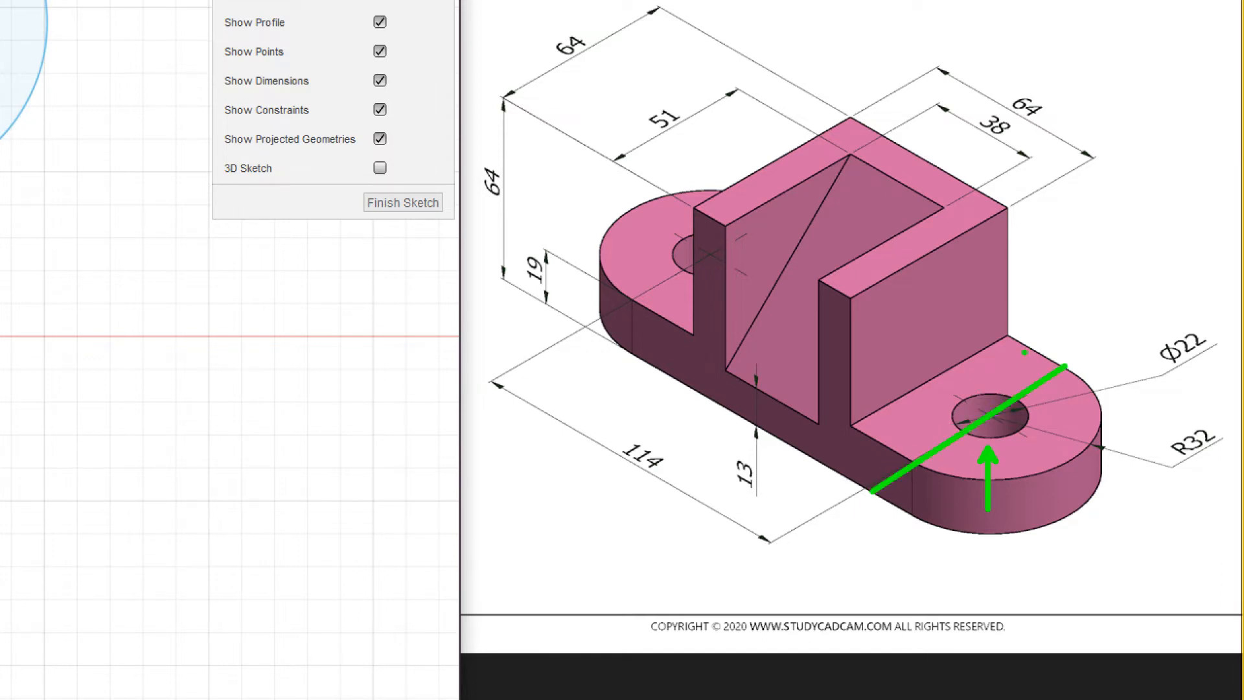
{"action": "left_click_drag", "start_coordinate": [1028, 316], "coordinate": [749, 497], "text": "shift"}
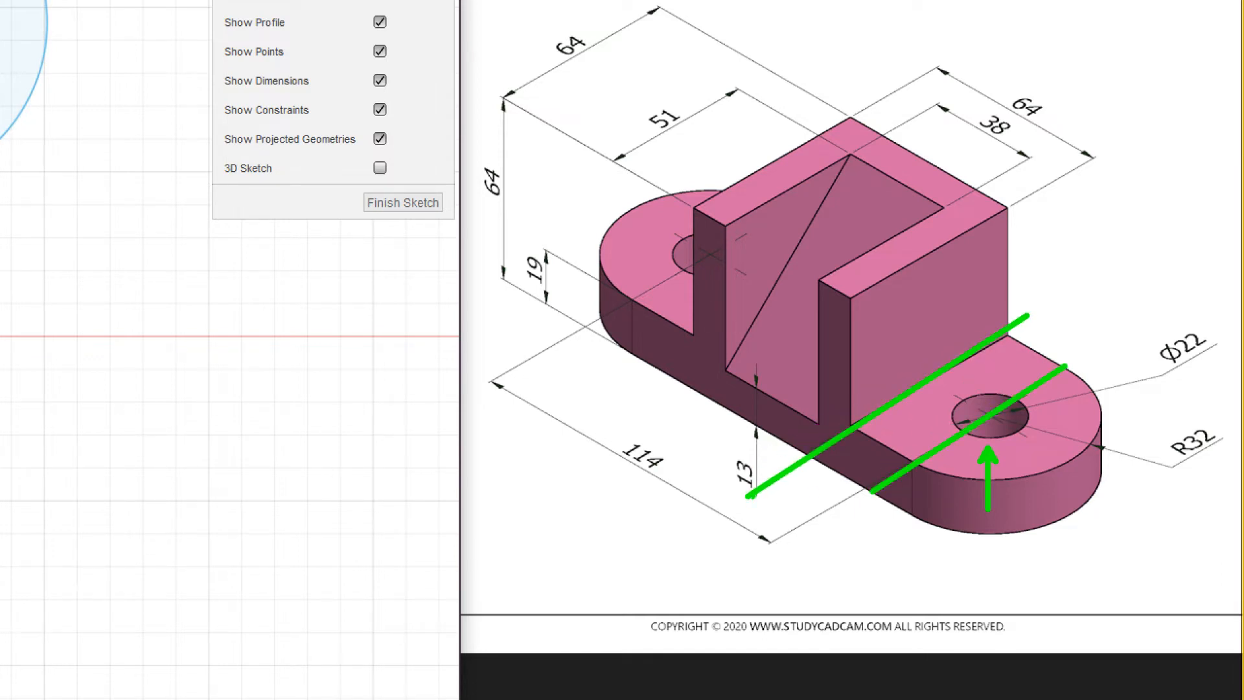
{"action": "left_click_drag", "start_coordinate": [1144, 388], "coordinate": [975, 555], "text": "shift"}
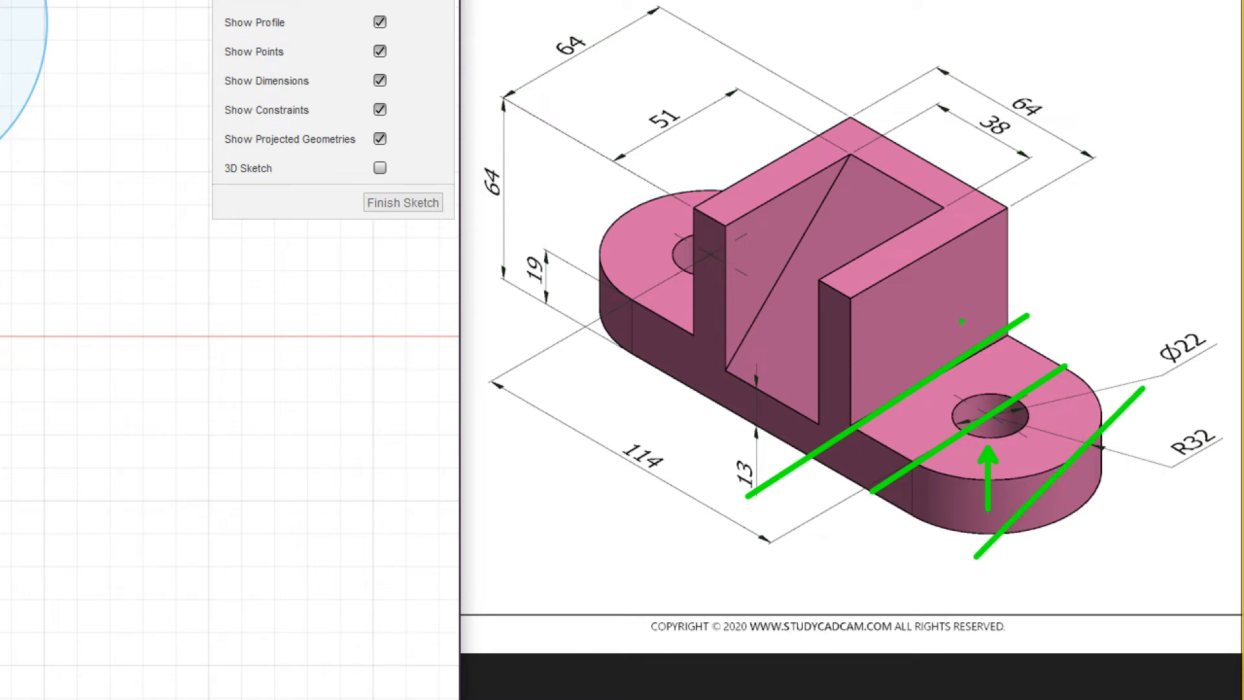
{"action": "left_click_drag", "start_coordinate": [1006, 420], "coordinate": [1073, 482], "text": "ctrl+shift"}
{"action": "key", "text": "Escape"}
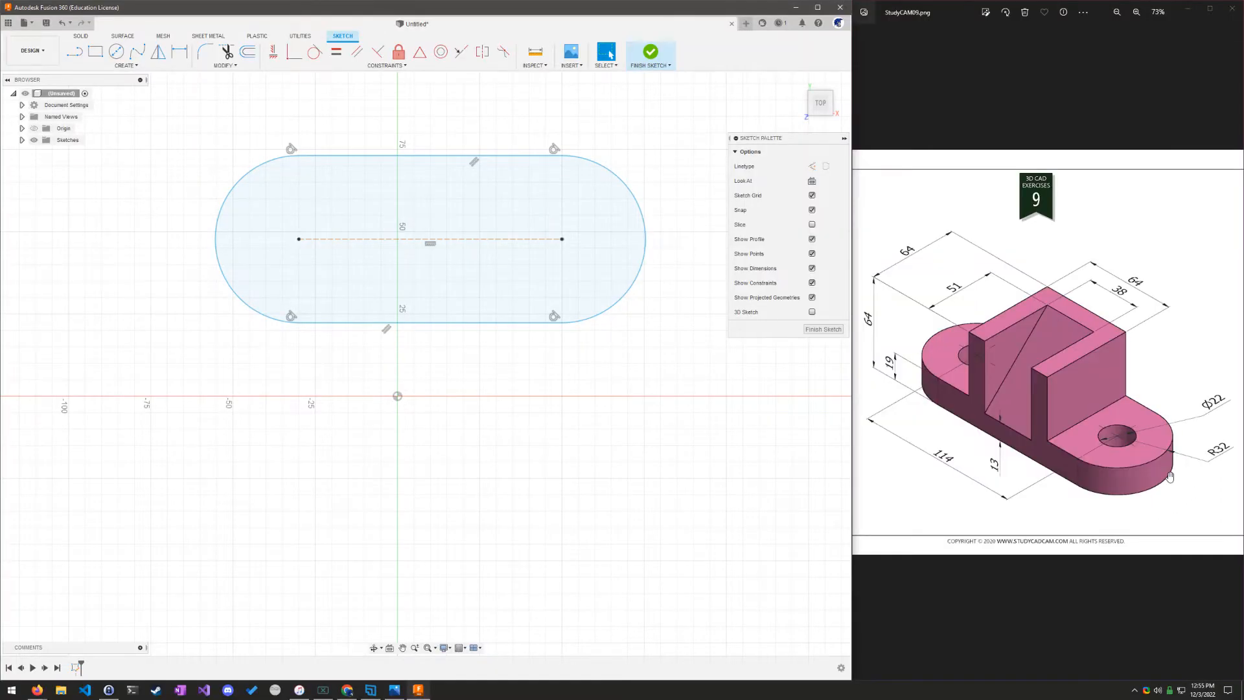
{"action": "key", "text": "ctrl+1"}
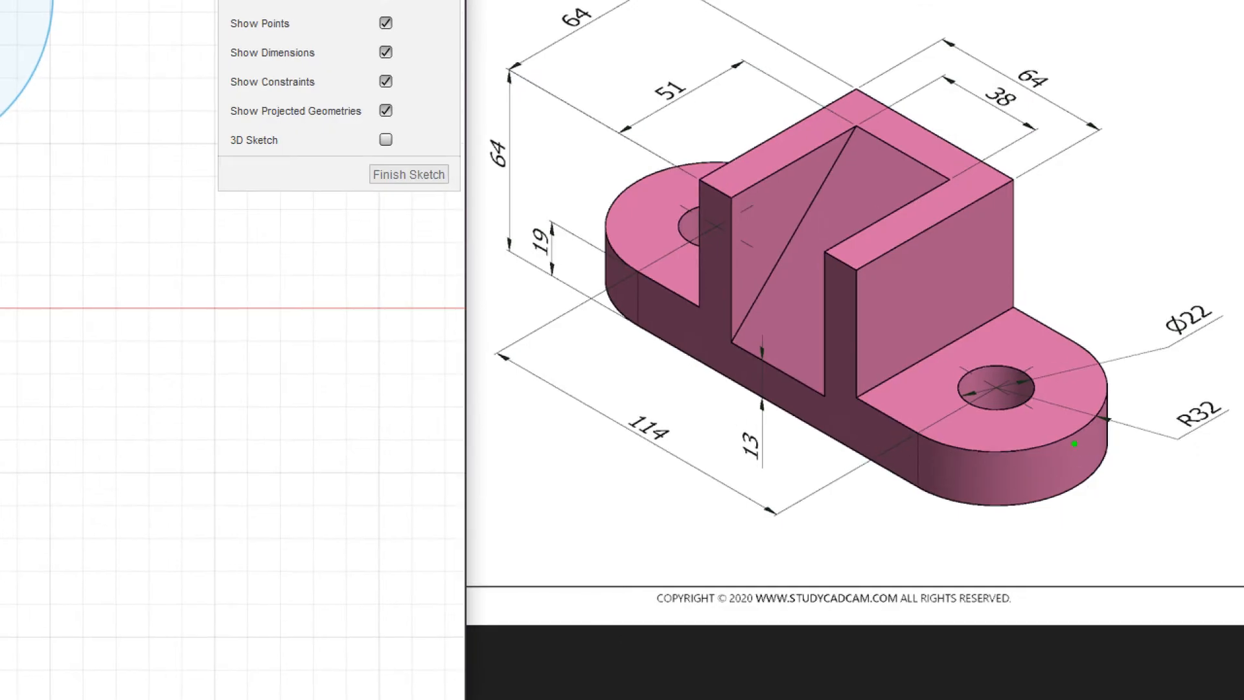
{"action": "mouse_move", "coordinate": [1075, 342]}
{"action": "left_mouse_down"}
{"action": "mouse_move", "coordinate": [1126, 409]}
{"action": "mouse_move", "coordinate": [975, 456]}
{"action": "mouse_move", "coordinate": [918, 423]}
{"action": "left_mouse_up"}
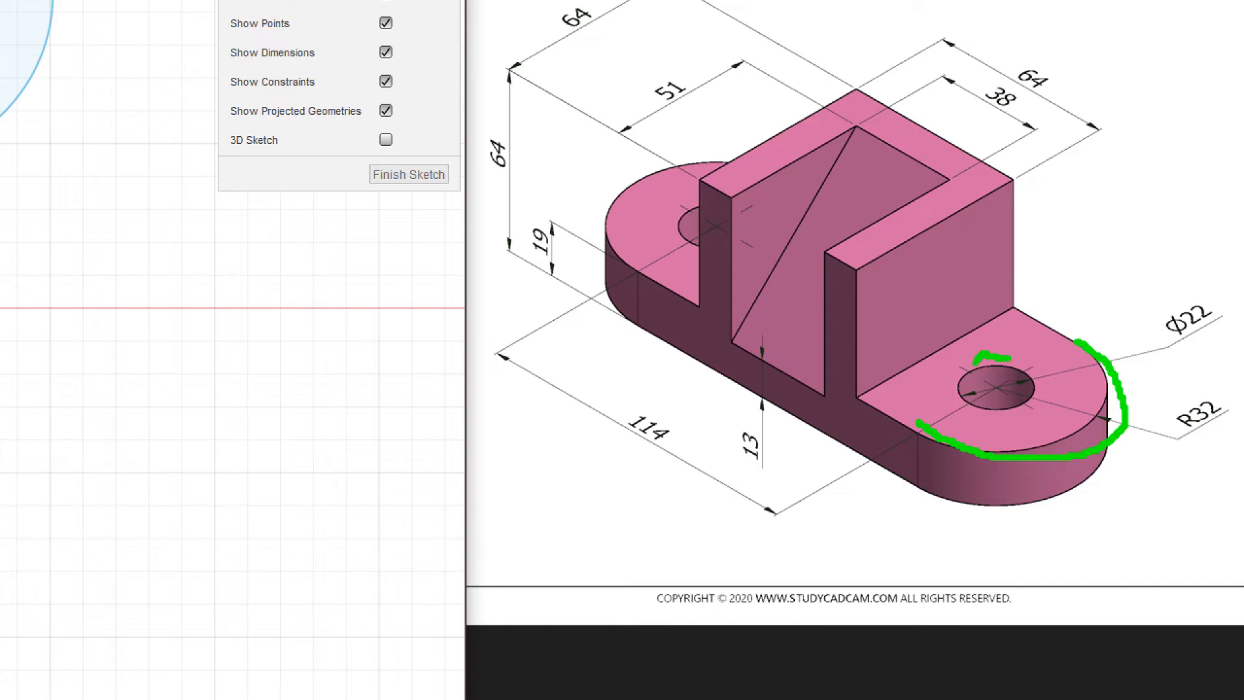
{"action": "left_click_drag", "start_coordinate": [977, 360], "coordinate": [951, 424]}
{"action": "key", "text": "ctrl+z"}
{"action": "left_click_drag", "start_coordinate": [1003, 362], "coordinate": [962, 408]}
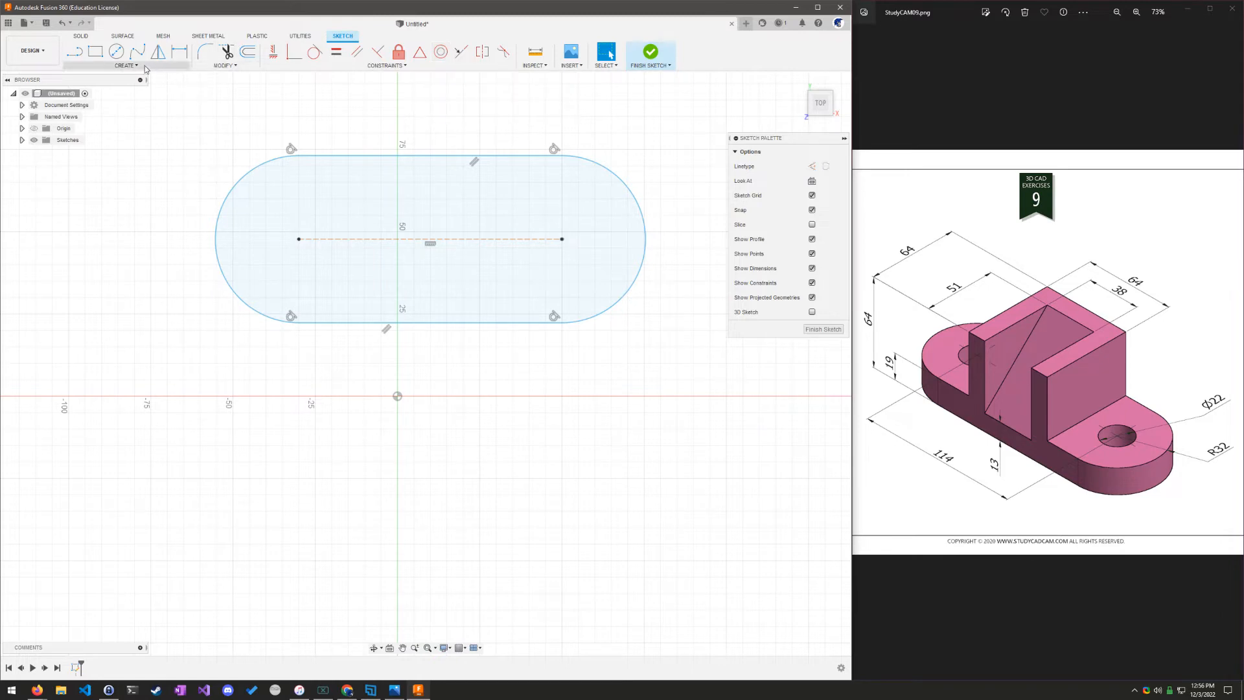
Sketch a 22 mm diameter circle centered on the slot's right arc center
{"action": "left_click", "coordinate": [117, 52]}
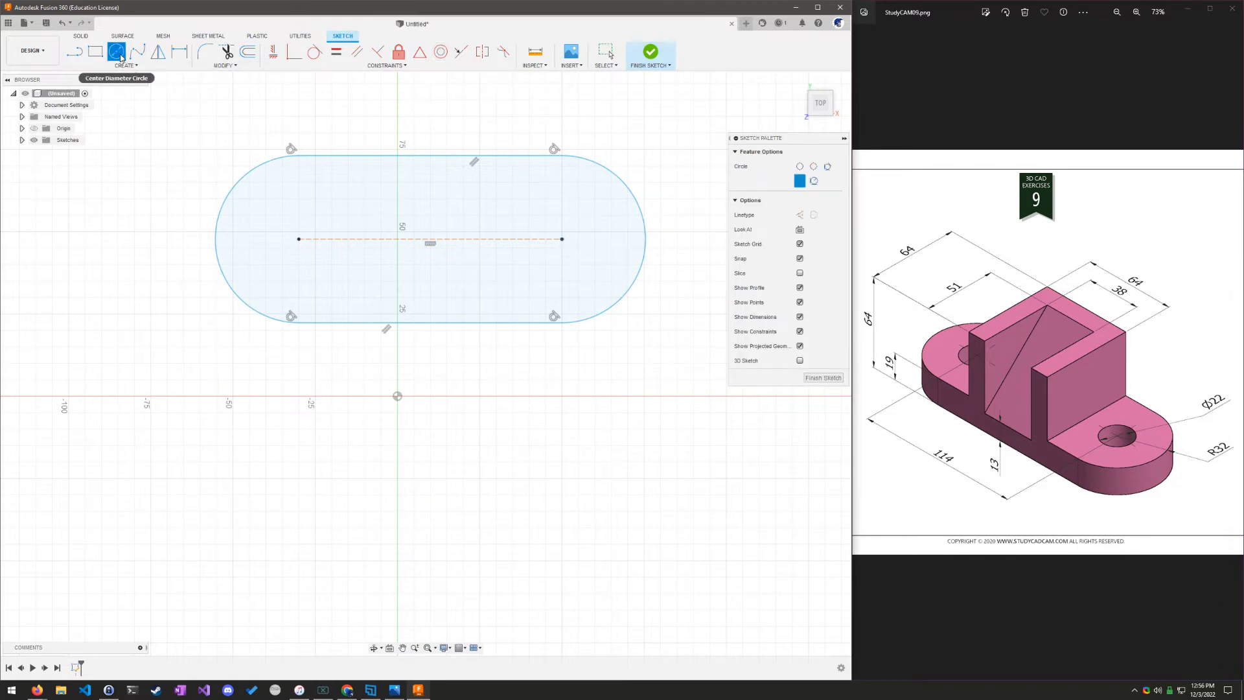
{"action": "left_click", "coordinate": [562, 239]}
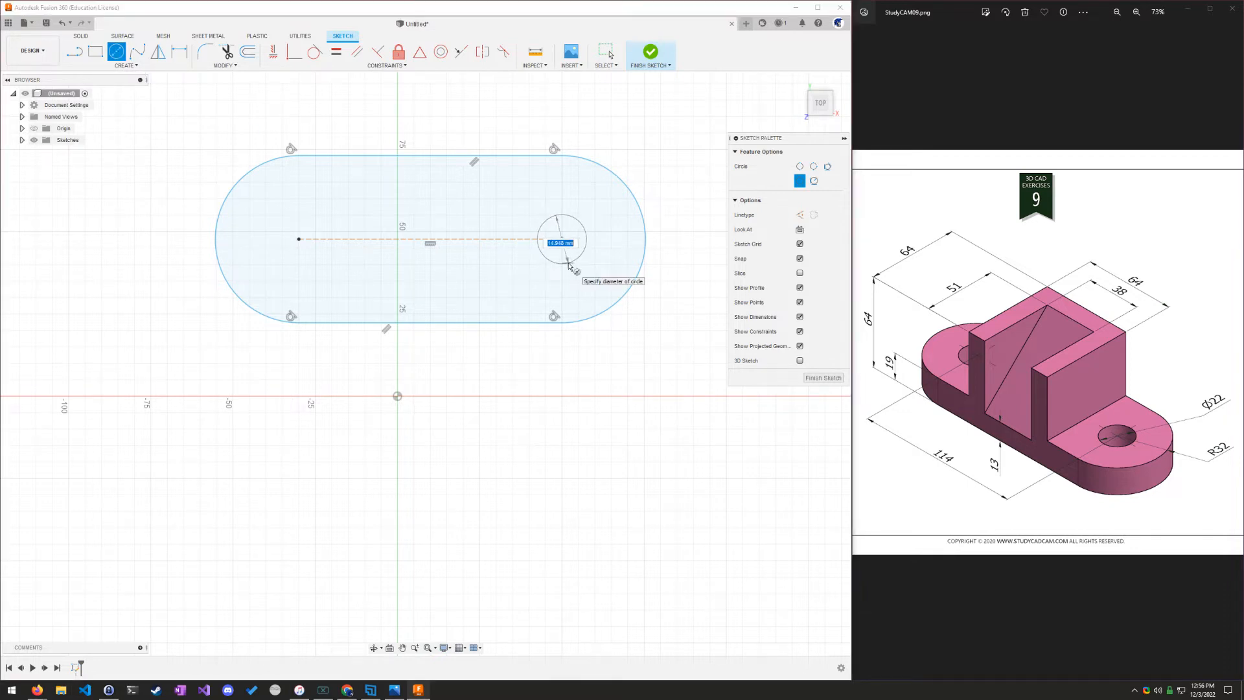
{"action": "type", "text": "22"}
{"action": "key", "text": "Return"}
{"action": "key", "text": "Escape"}
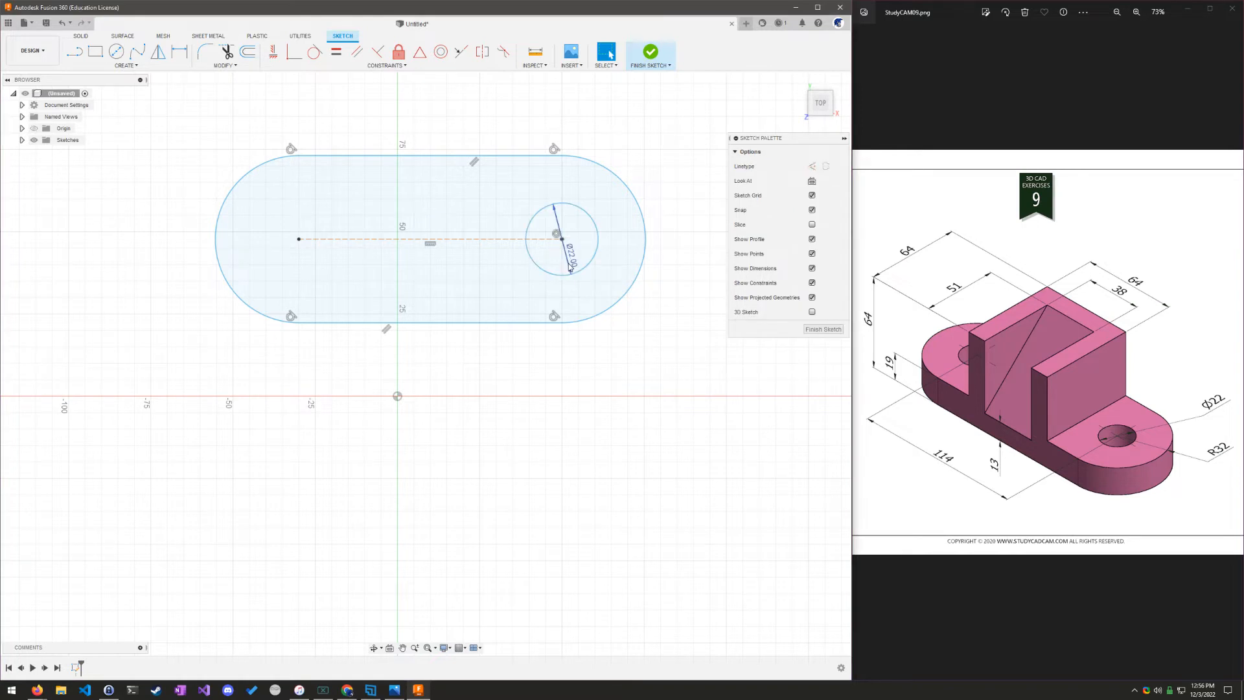
Add a second 22 mm diameter circle centered on the slot's left arc center
{"action": "key", "text": "c"}
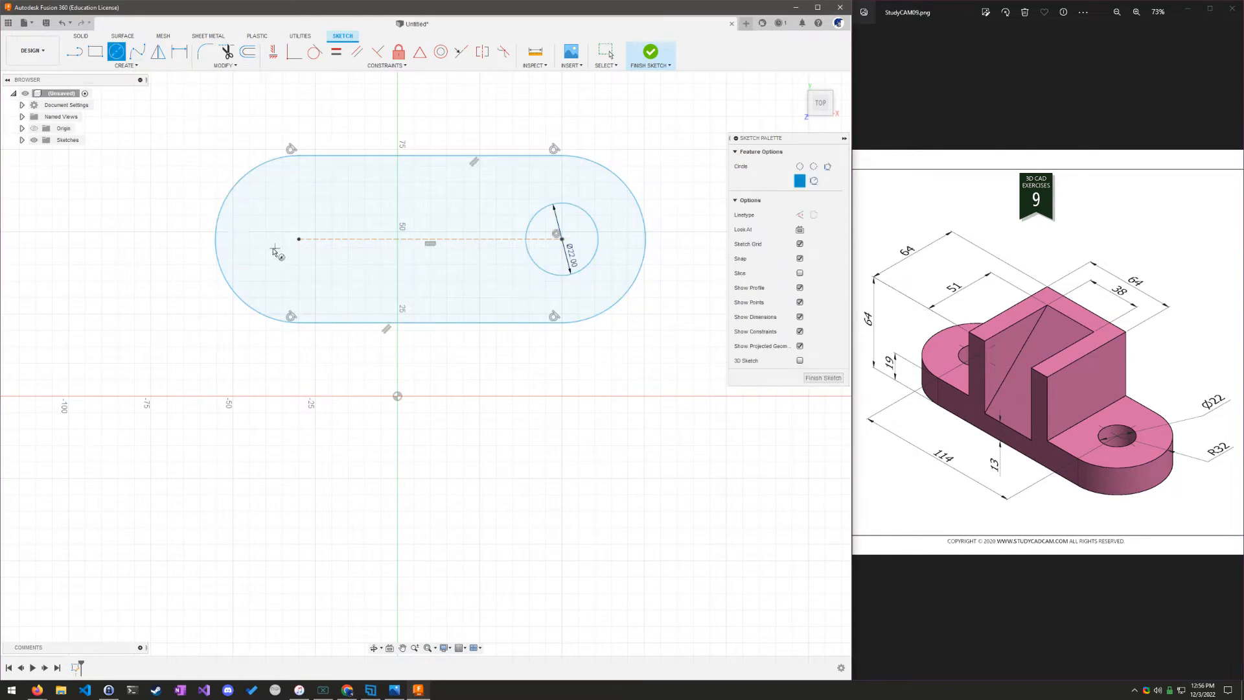
{"action": "left_click", "coordinate": [299, 240]}
{"action": "type", "text": "22"}
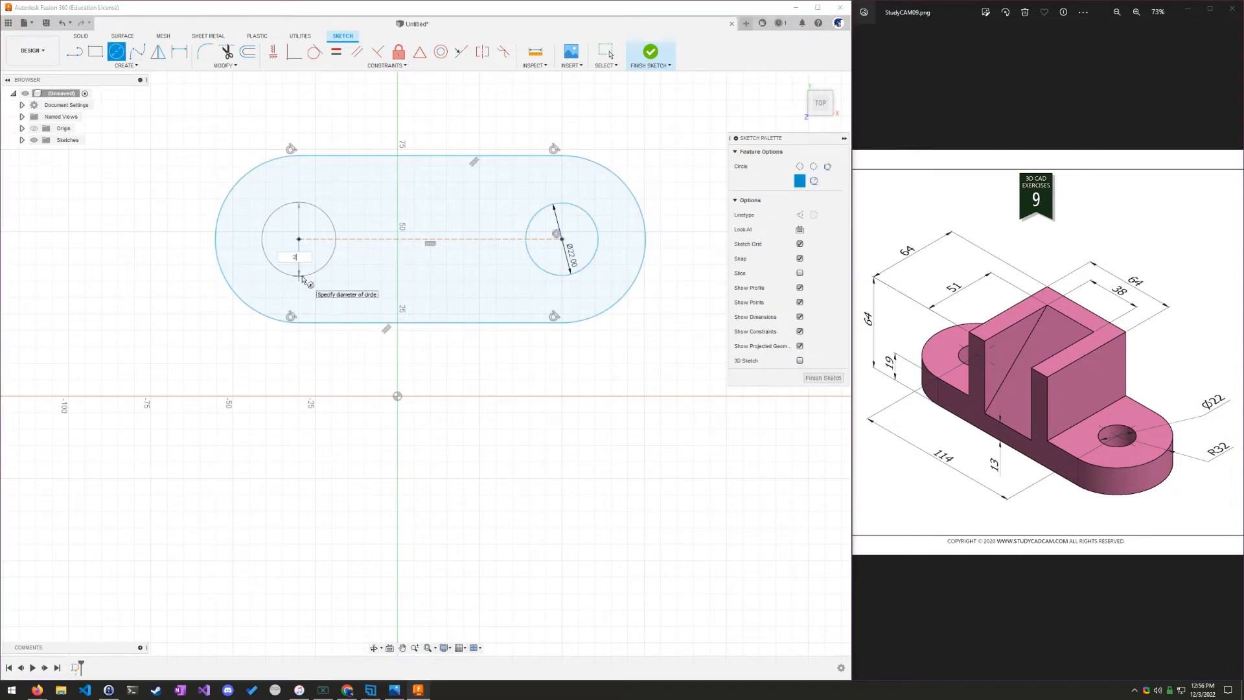
{"action": "key", "text": "Return"}
{"action": "key", "text": "Escape"}
Delete the left circle's diameter dimension and constrain that circle equal to the right one
{"action": "left_click", "coordinate": [295, 272]}
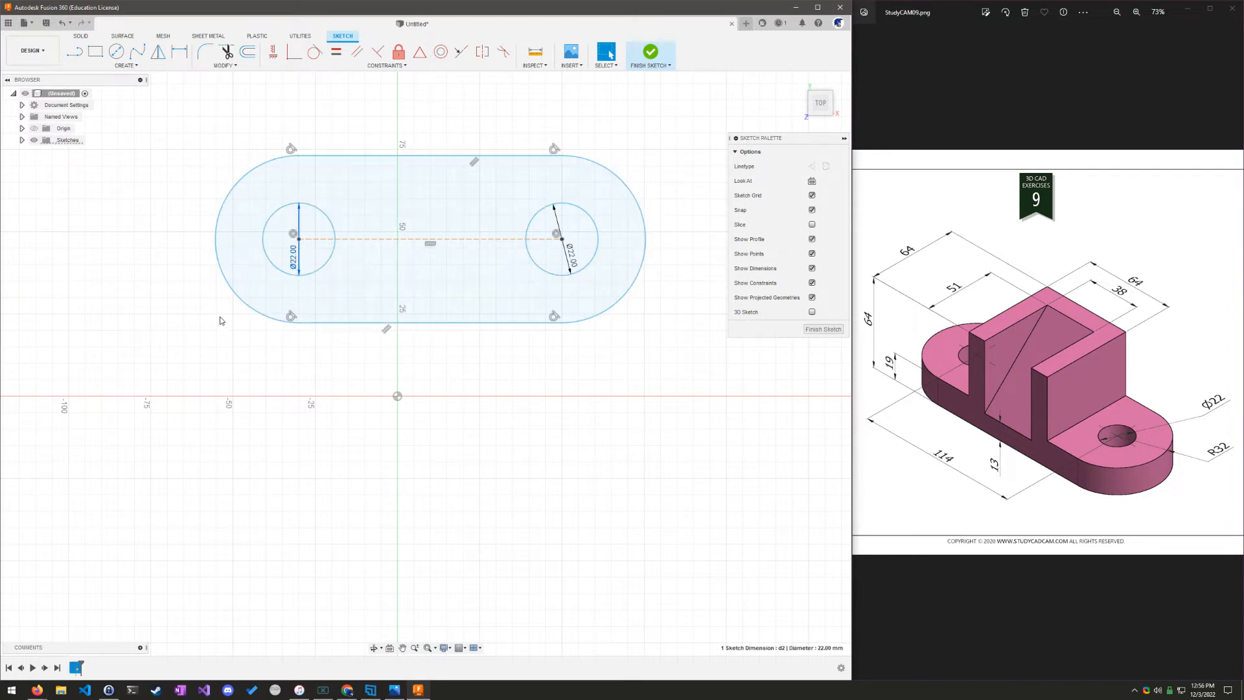
{"action": "key", "text": "Delete"}
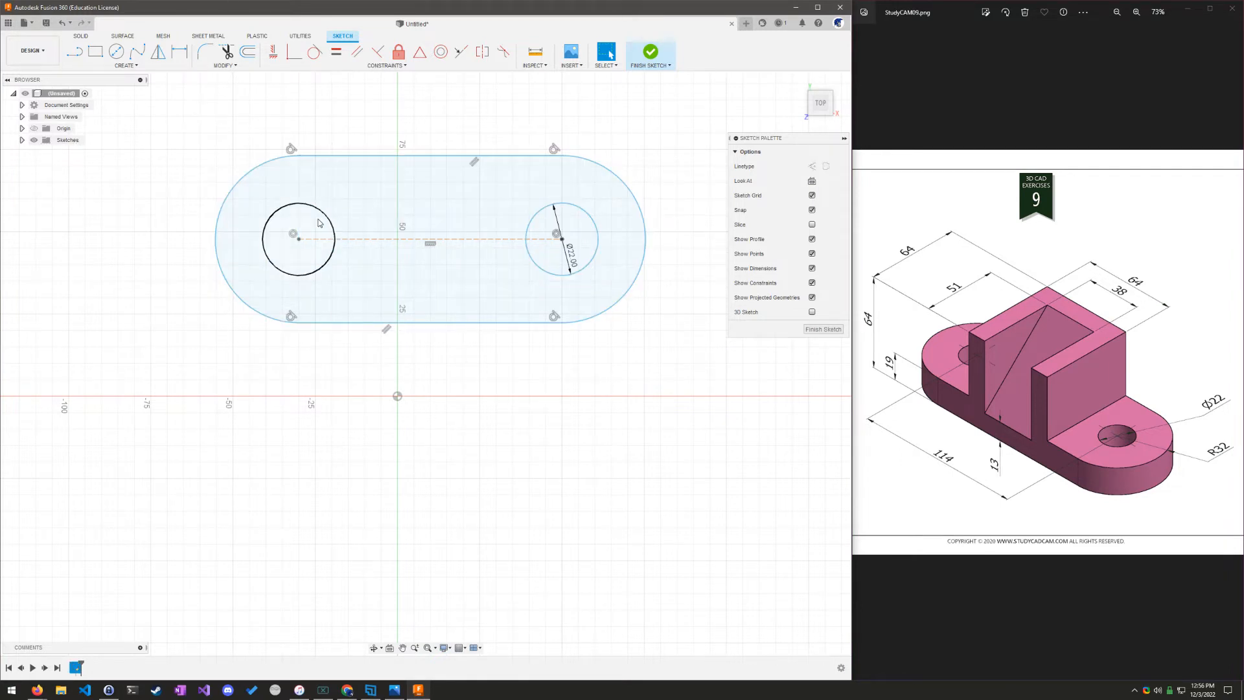
{"action": "left_click", "coordinate": [327, 217]}
{"action": "left_click", "coordinate": [335, 52]}
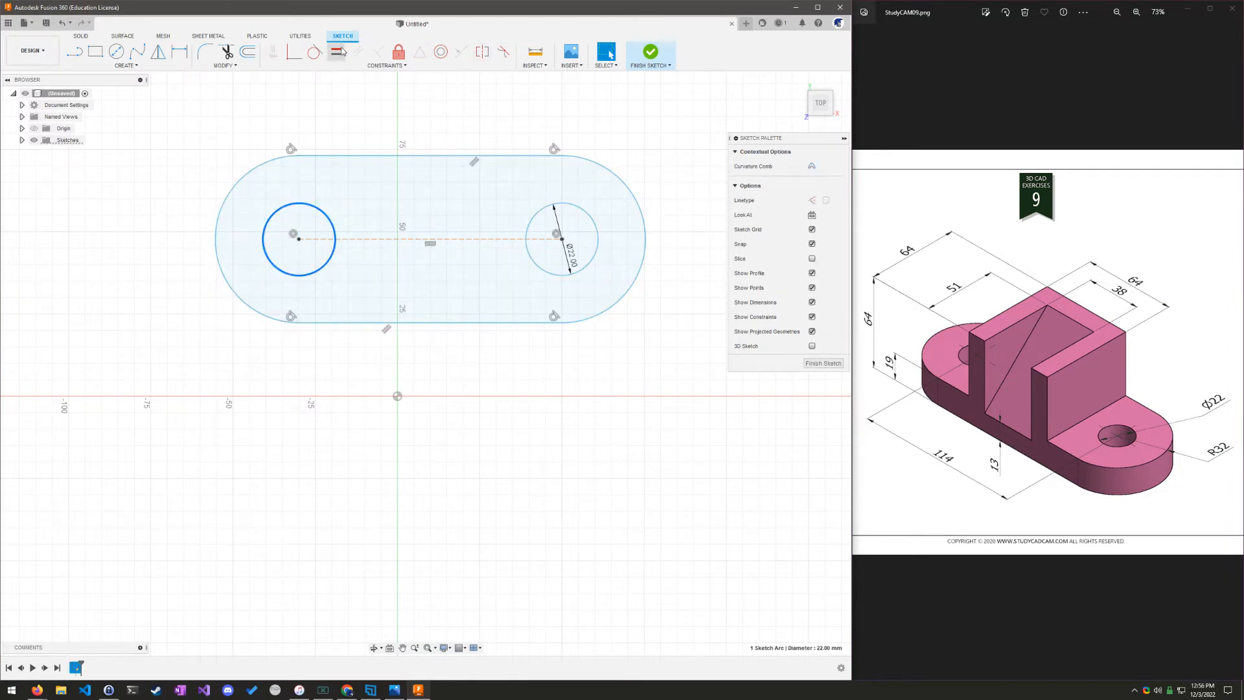
{"action": "left_click", "coordinate": [594, 221]}
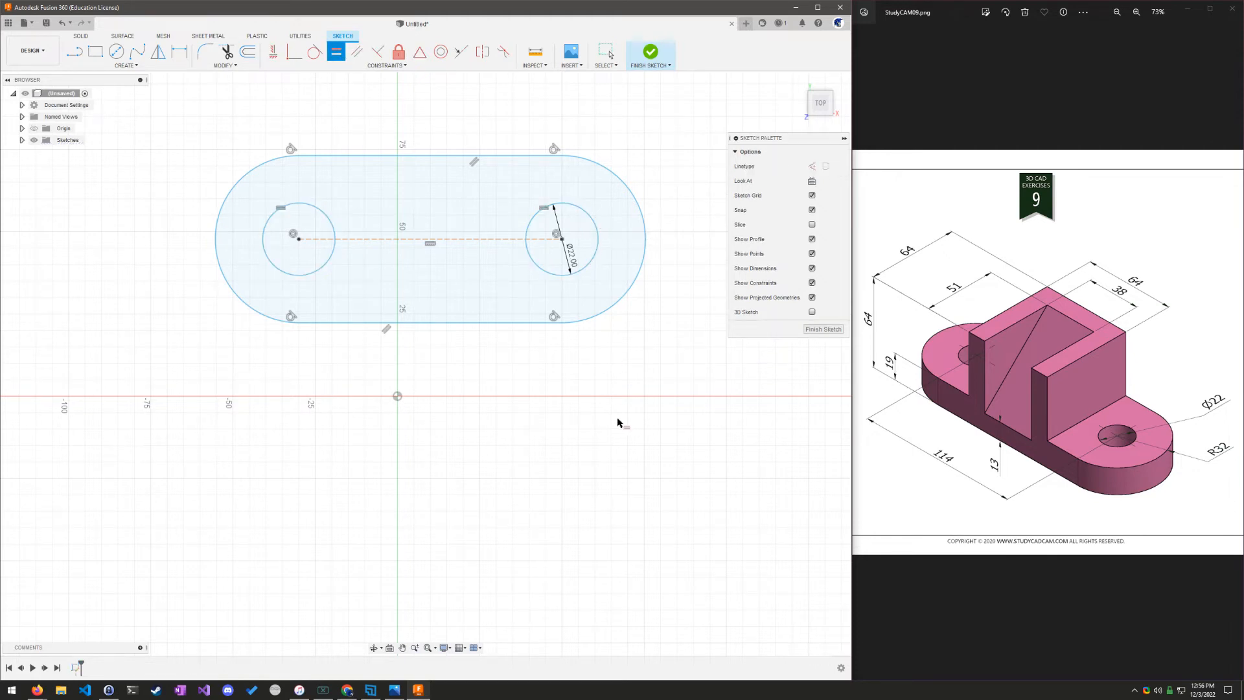
Shift the left circle slightly to test how the constrained slot sketch moves
{"action": "key", "text": "Escape"}
{"action": "mouse_move", "coordinate": [273, 217]}
{"action": "left_mouse_down"}
{"action": "mouse_move", "coordinate": [339, 284]}
{"action": "mouse_move", "coordinate": [272, 223]}
{"action": "left_mouse_up"}
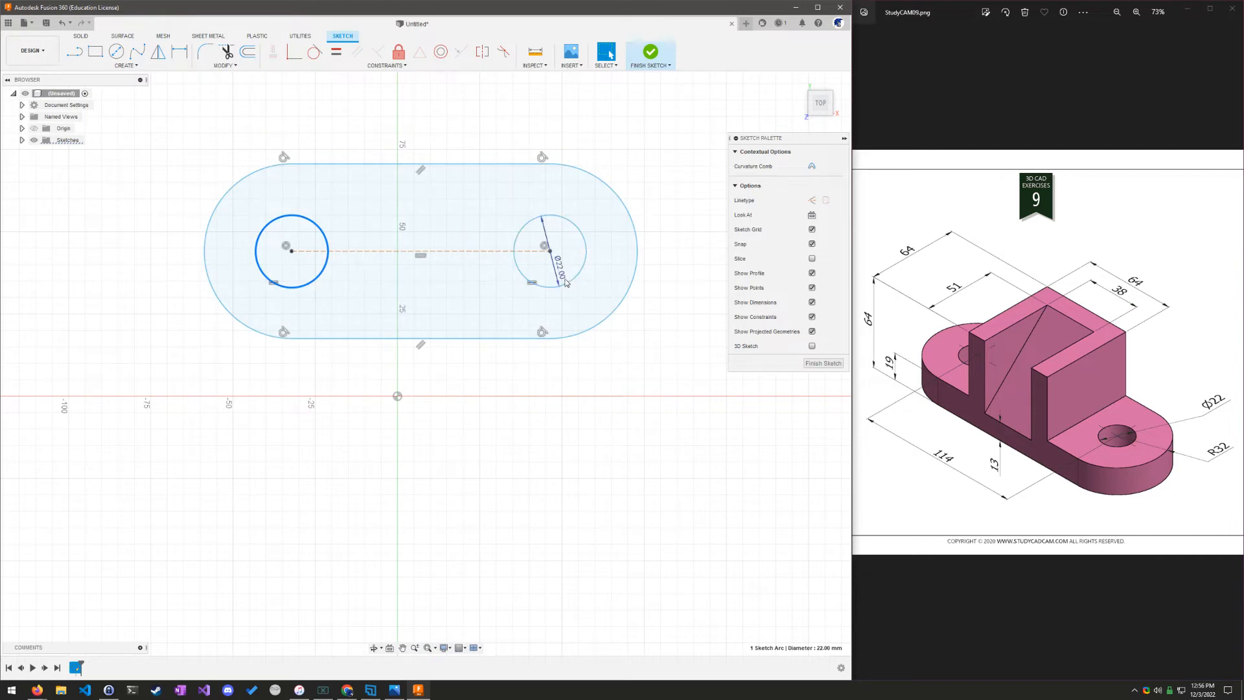
{"action": "left_click", "coordinate": [570, 480]}
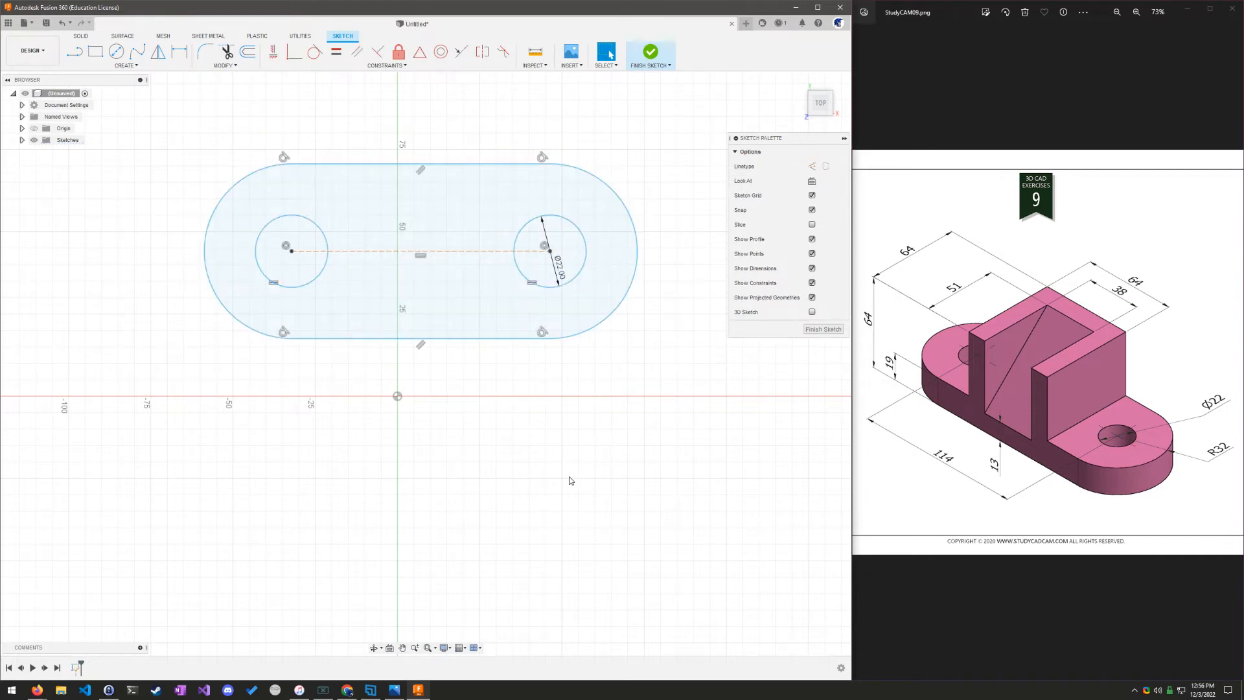
Dimension the slot's center-to-center distance at 114 mm, using its construction centerline
{"action": "left_click", "coordinate": [180, 52]}
{"action": "left_click", "coordinate": [467, 251]}
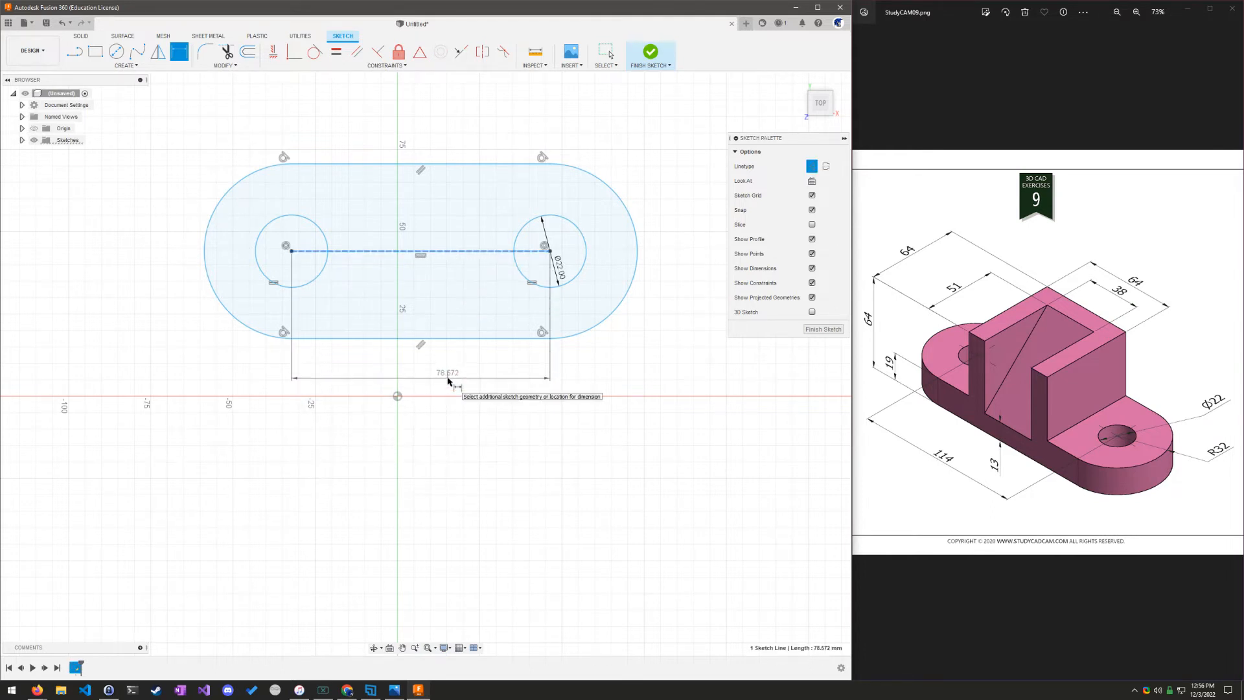
{"action": "left_click", "coordinate": [447, 380]}
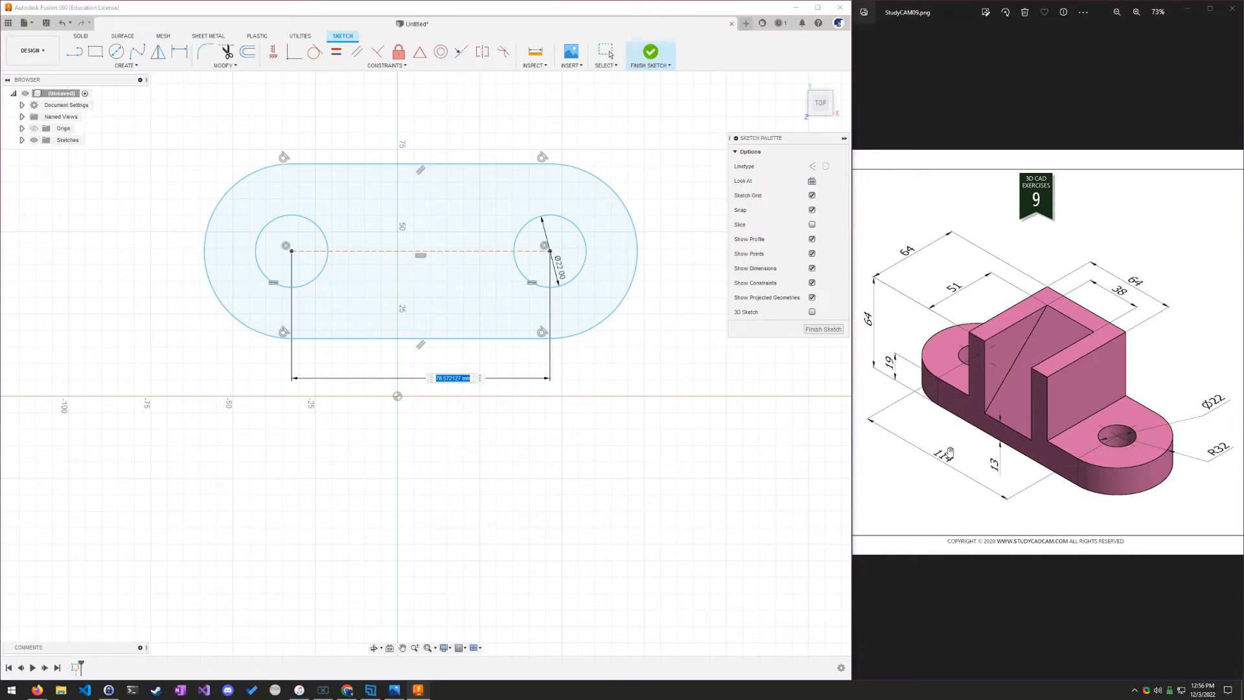
{"action": "type", "text": "114"}
{"action": "key", "text": "Return"}
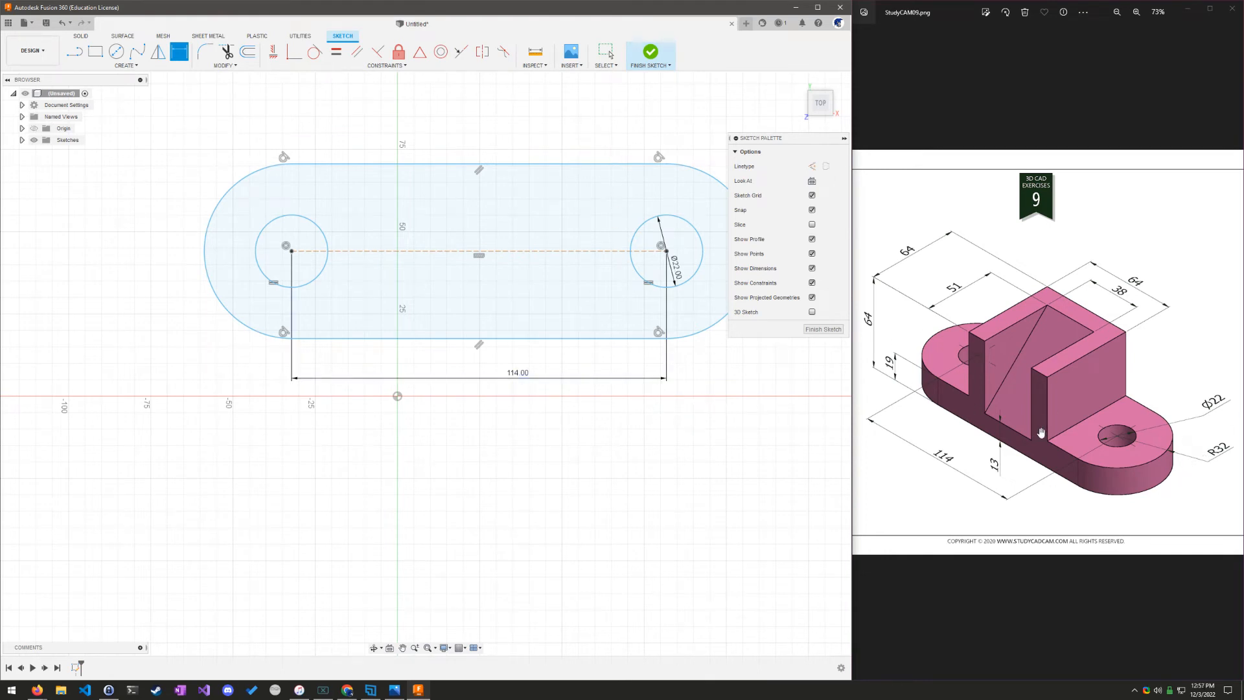
{"action": "key", "text": "Escape"}
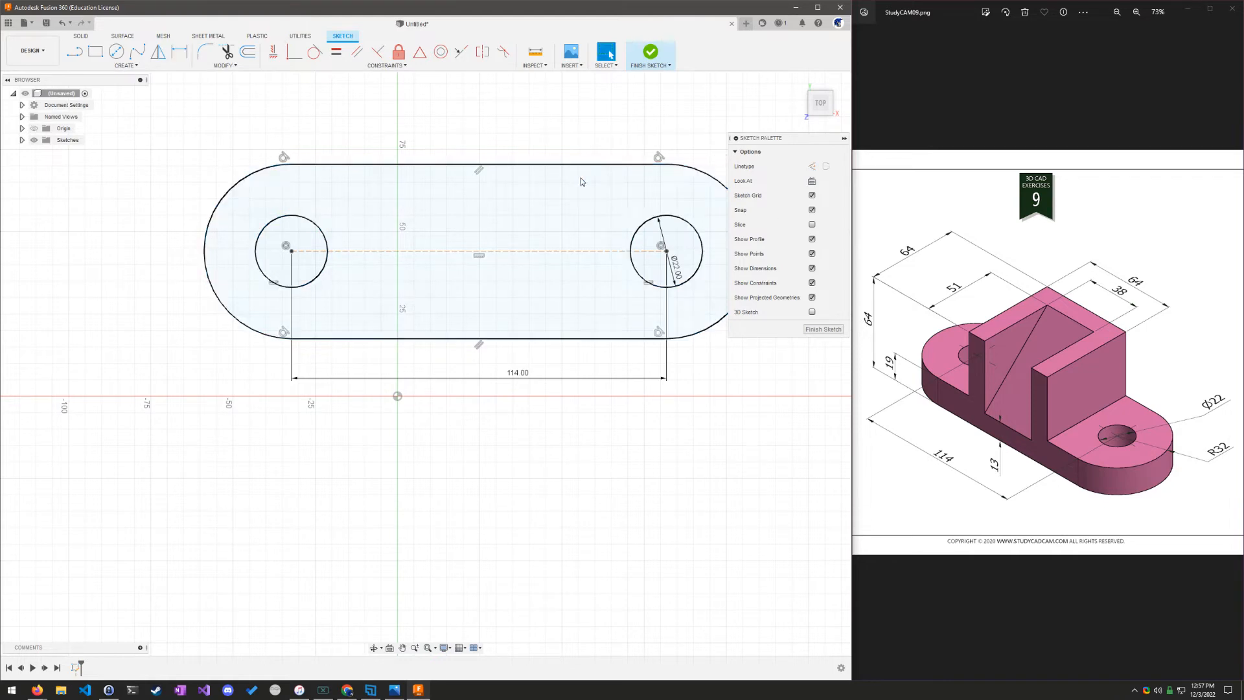
Shift the slot so it straddles the vertical axis and dimension its right end arc at a 32 mm radius
{"action": "left_click_drag", "start_coordinate": [555, 261], "coordinate": [443, 258]}
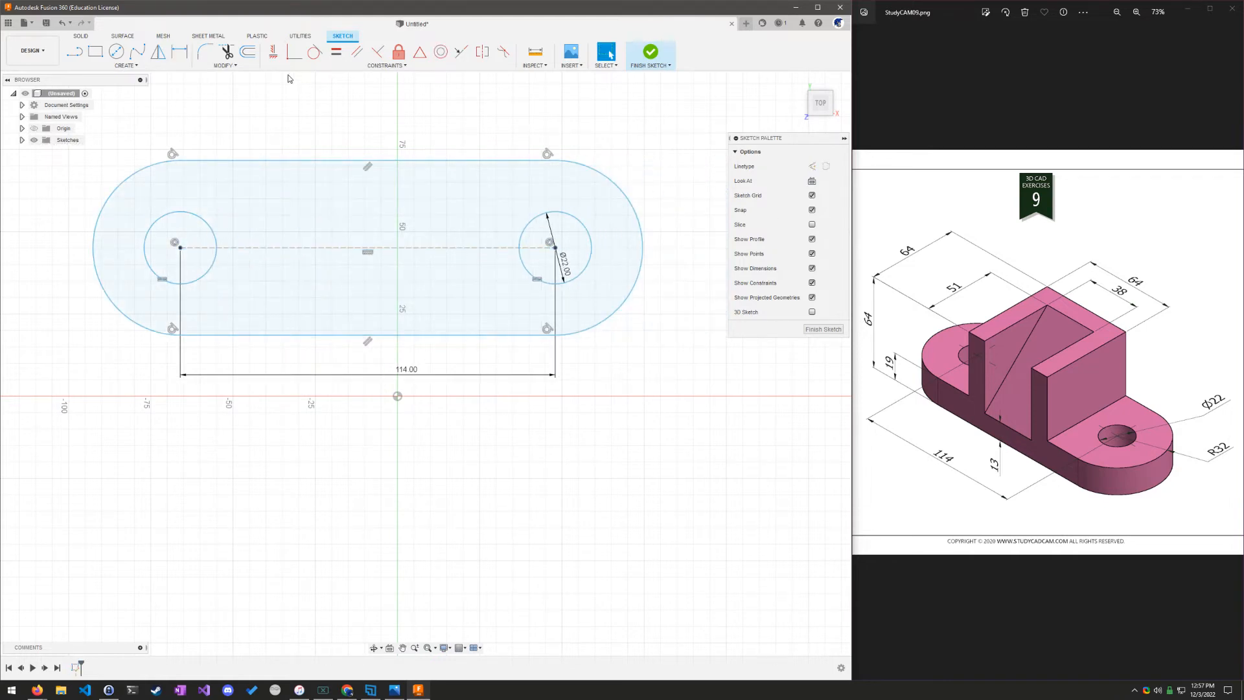
{"action": "left_click", "coordinate": [180, 52]}
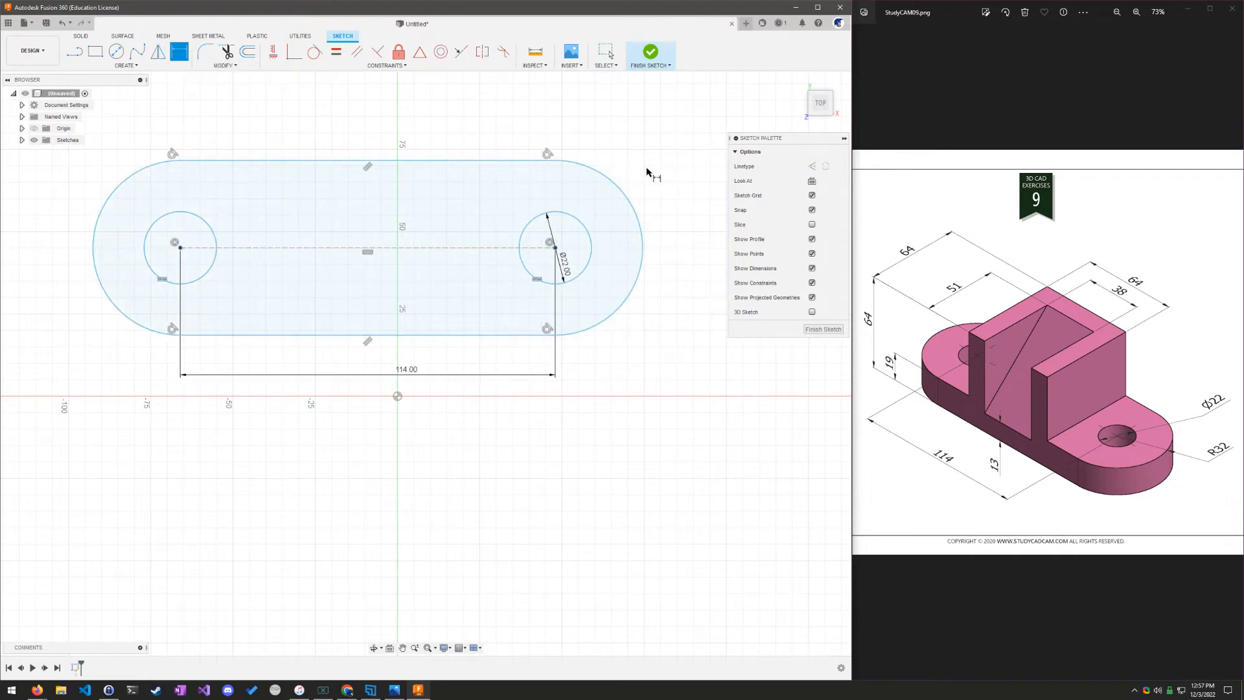
{"action": "left_click", "coordinate": [614, 183]}
{"action": "left_click", "coordinate": [638, 162]}
{"action": "type", "text": "32"}
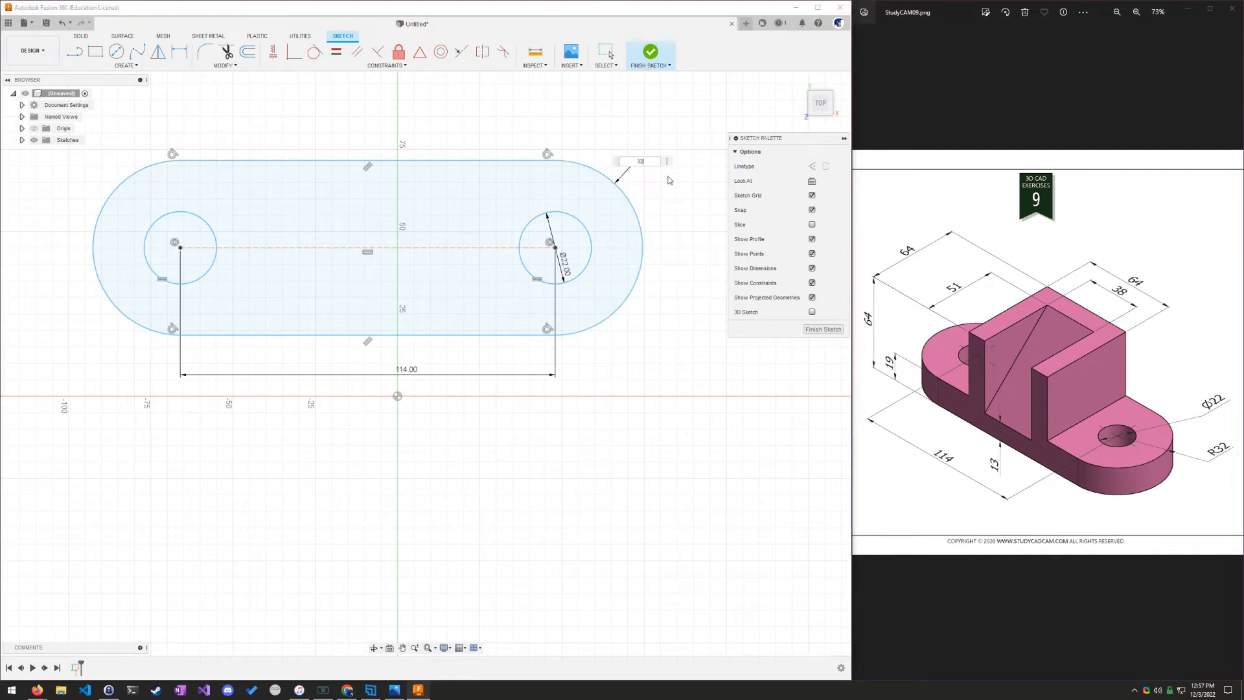
{"action": "key", "text": "Return"}
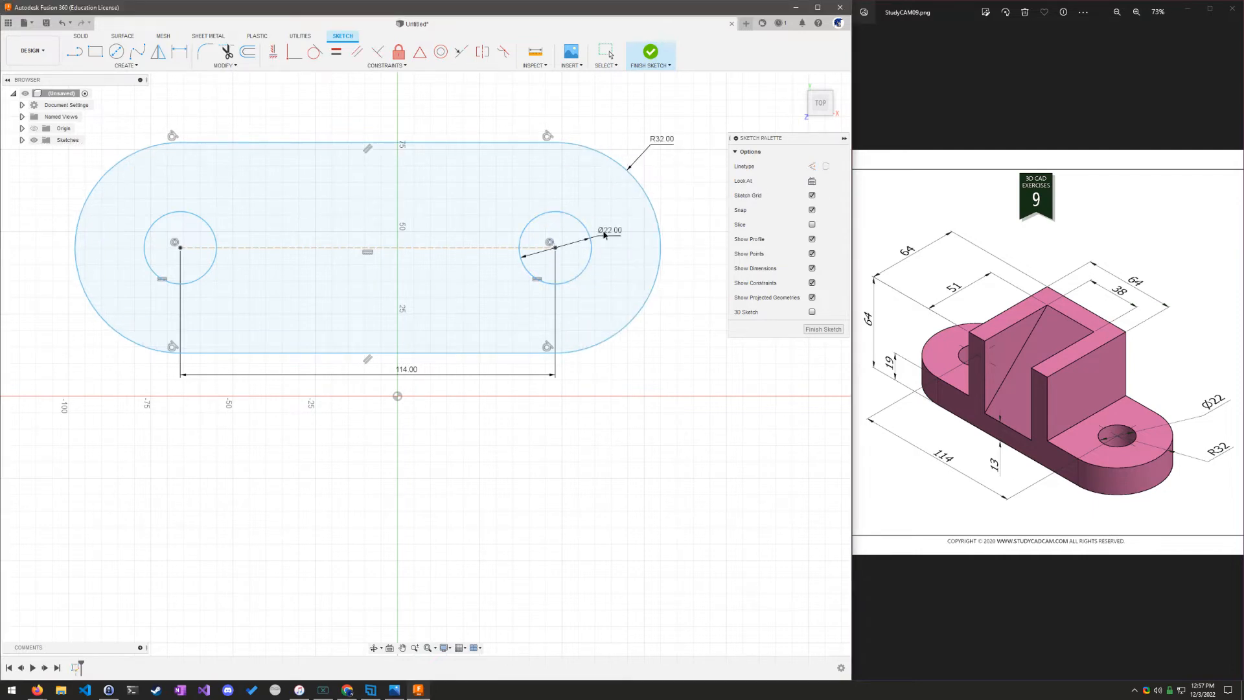
Move the right circle's diameter dimension text outside the slot, above its right end arc
{"action": "left_click", "coordinate": [623, 128]}
{"action": "key", "text": "Return"}
{"action": "key", "text": "d"}
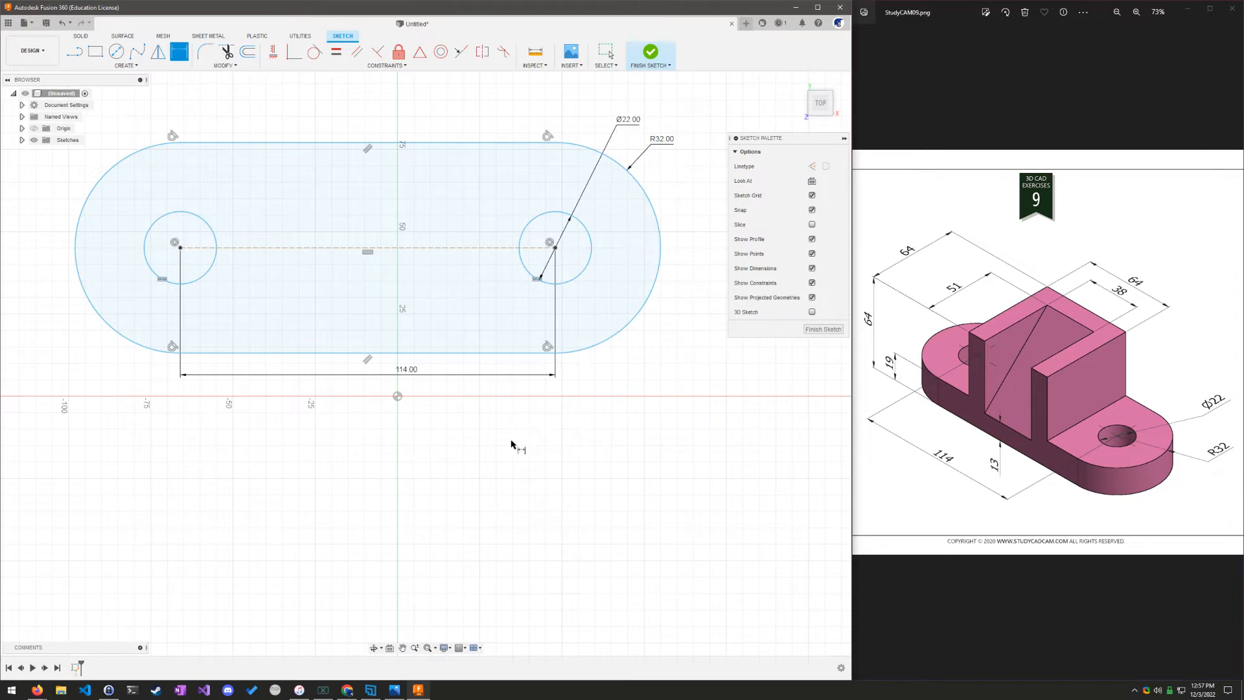
Center the slot on the sketch origin with a Midpoint constraint between its construction centerline and the origin
{"action": "key", "text": "Escape"}
{"action": "mouse_move", "coordinate": [480, 250]}
{"action": "left_mouse_down"}
{"action": "mouse_move", "coordinate": [438, 292]}
{"action": "mouse_move", "coordinate": [503, 337]}
{"action": "mouse_move", "coordinate": [502, 397]}
{"action": "mouse_move", "coordinate": [425, 253]}
{"action": "mouse_move", "coordinate": [555, 239]}
{"action": "mouse_move", "coordinate": [508, 232]}
{"action": "left_mouse_up"}
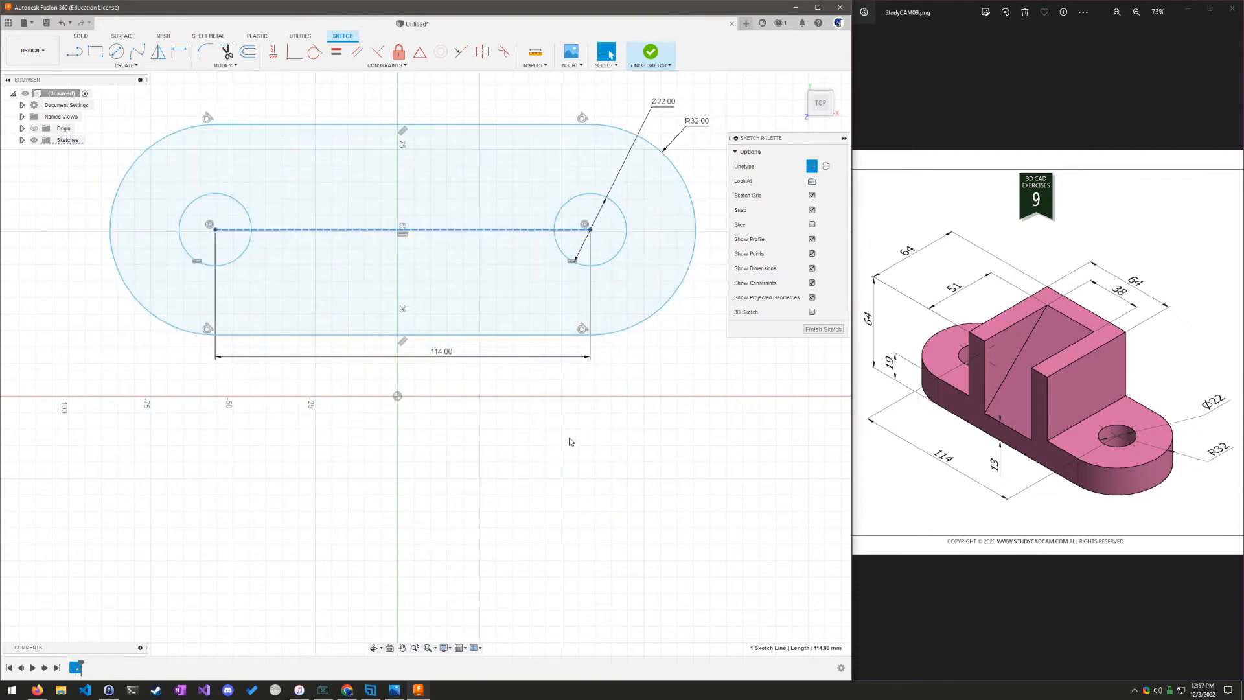
{"action": "left_click", "coordinate": [526, 448]}
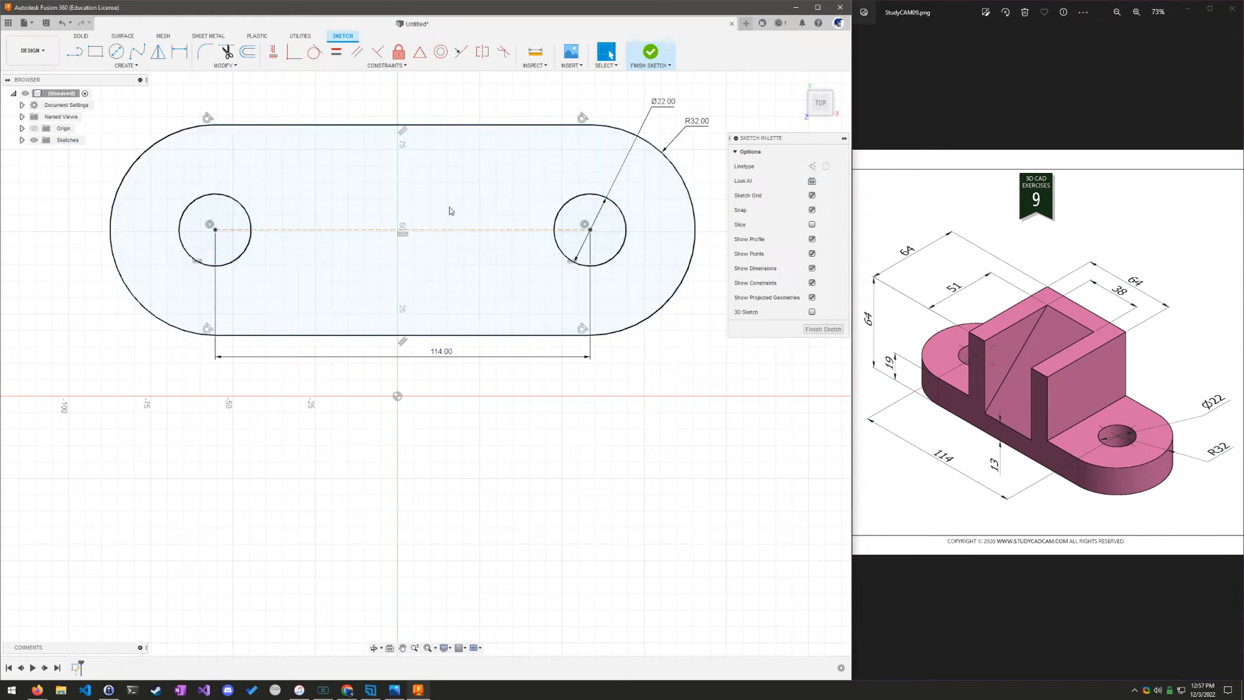
{"action": "left_click", "coordinate": [420, 52]}
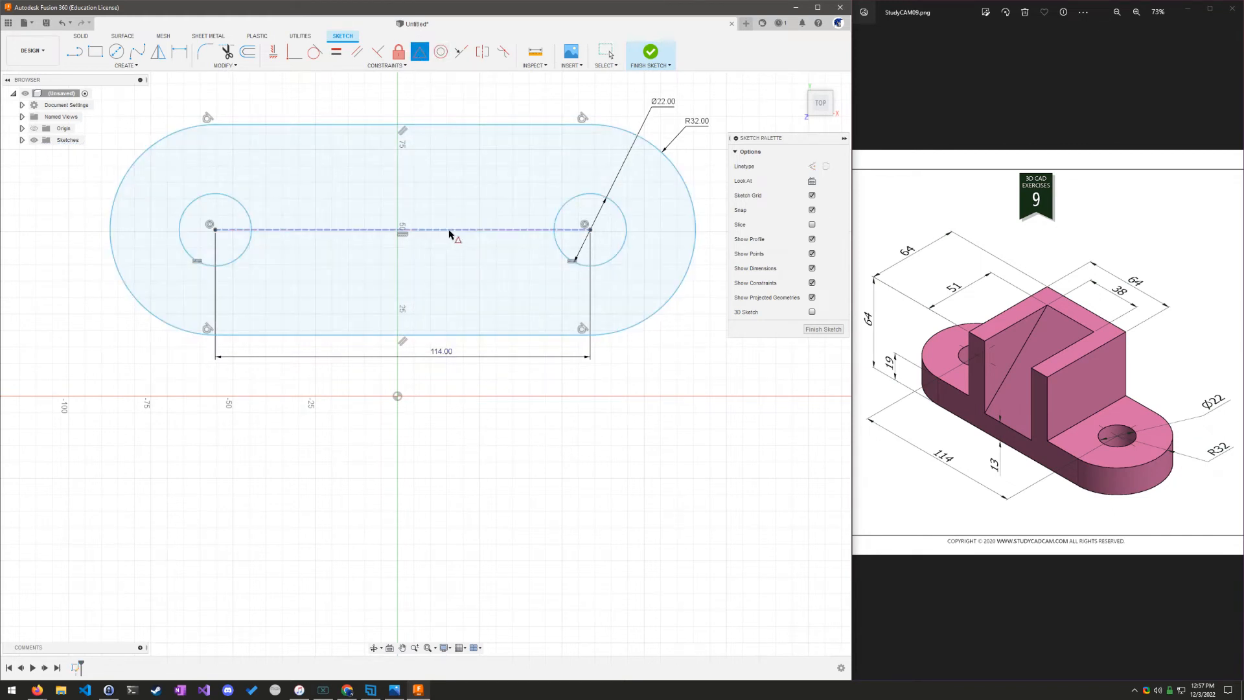
{"action": "left_click", "coordinate": [450, 230]}
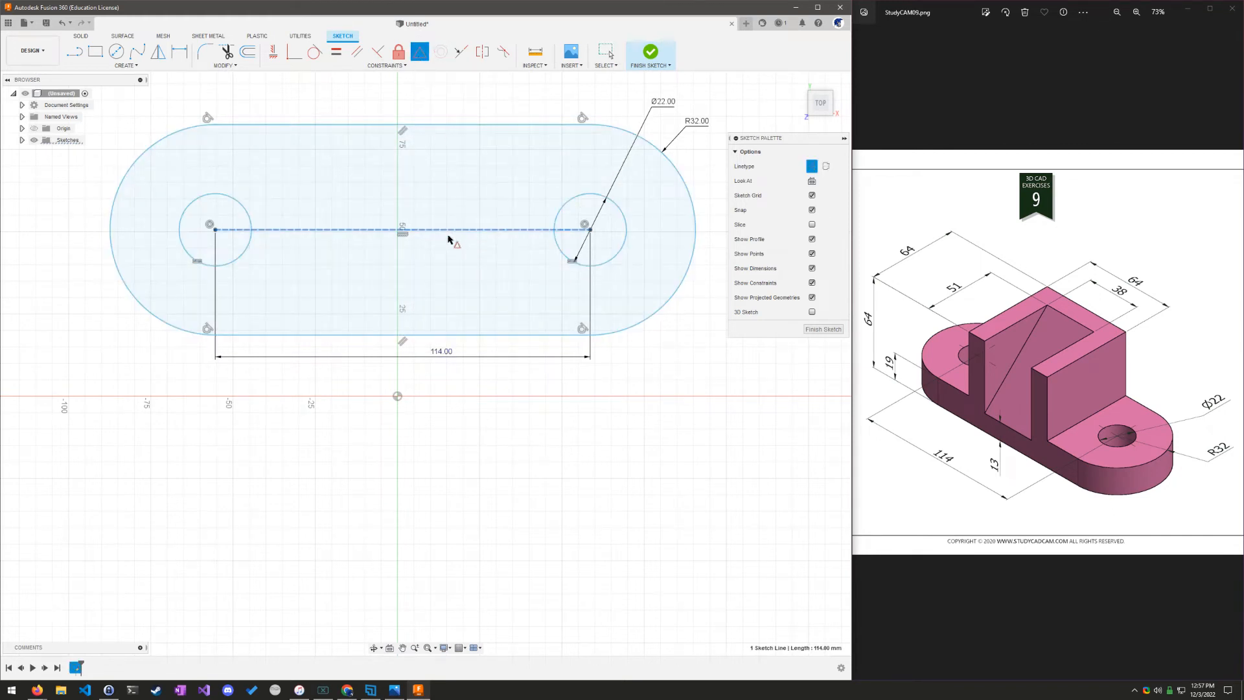
{"action": "left_click", "coordinate": [397, 397]}
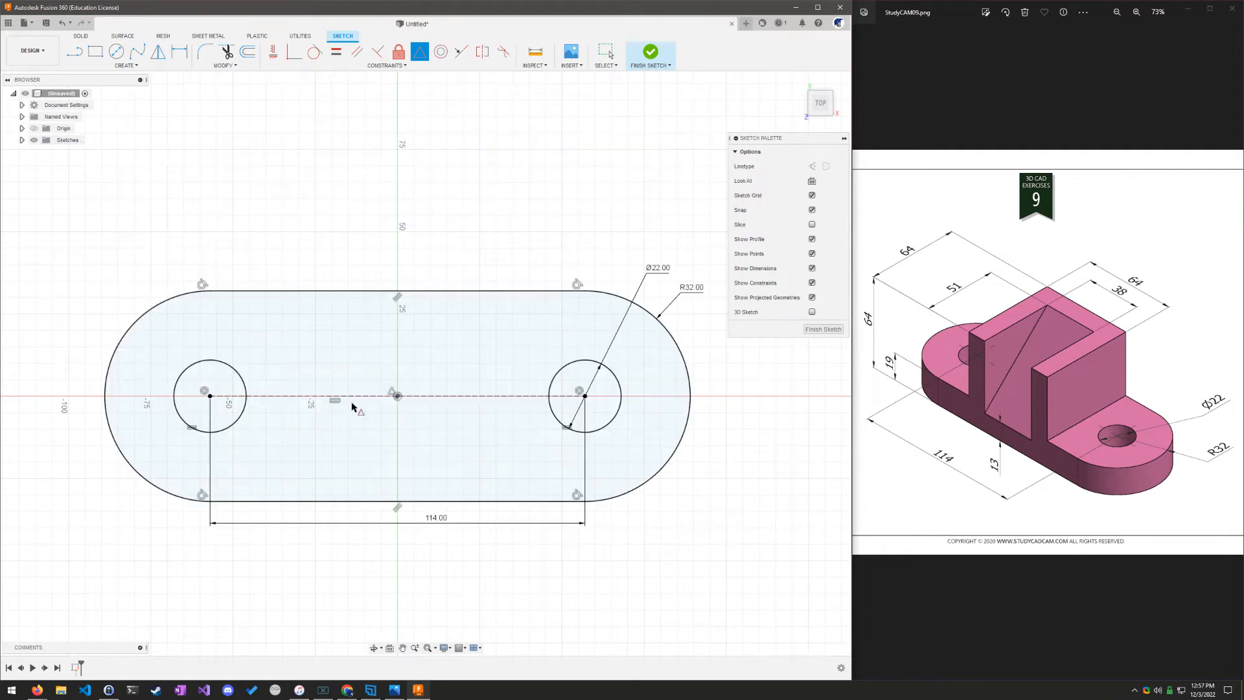
Expand the list of sketches and finish the base slot sketch
{"action": "left_click", "coordinate": [22, 140]}
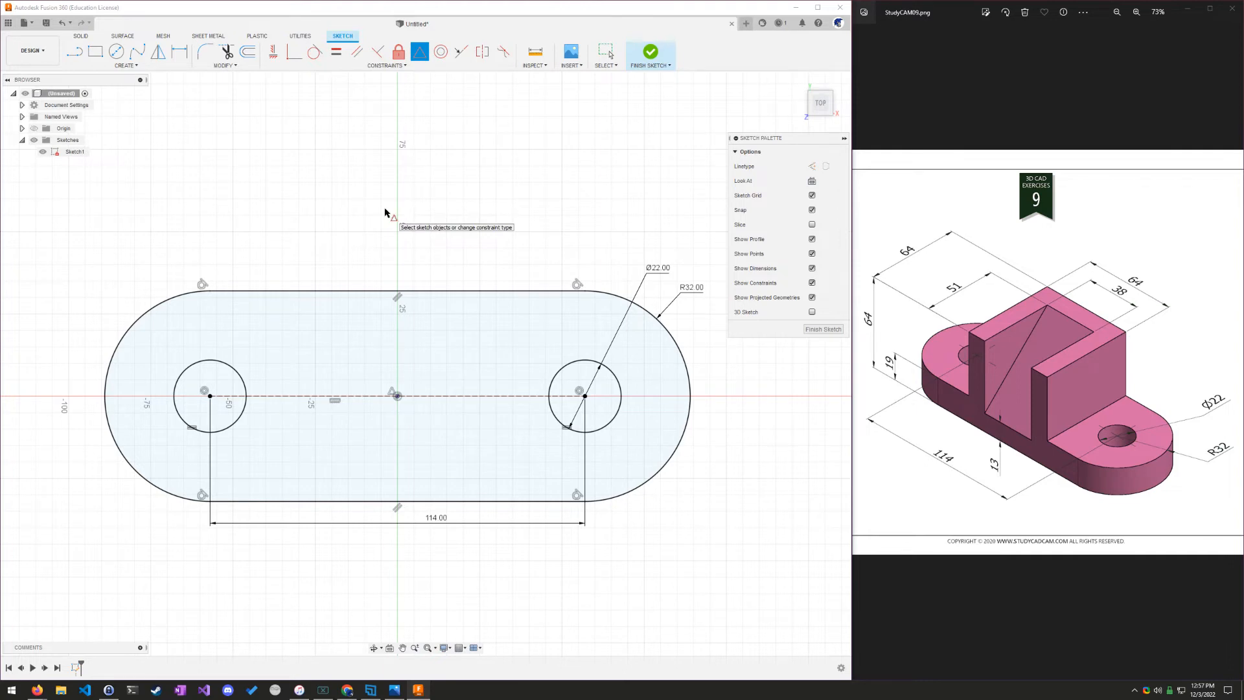
{"action": "key", "text": "Escape"}
{"action": "scroll", "coordinate": [508, 376], "scroll_direction": "down", "scroll_amount": 2}
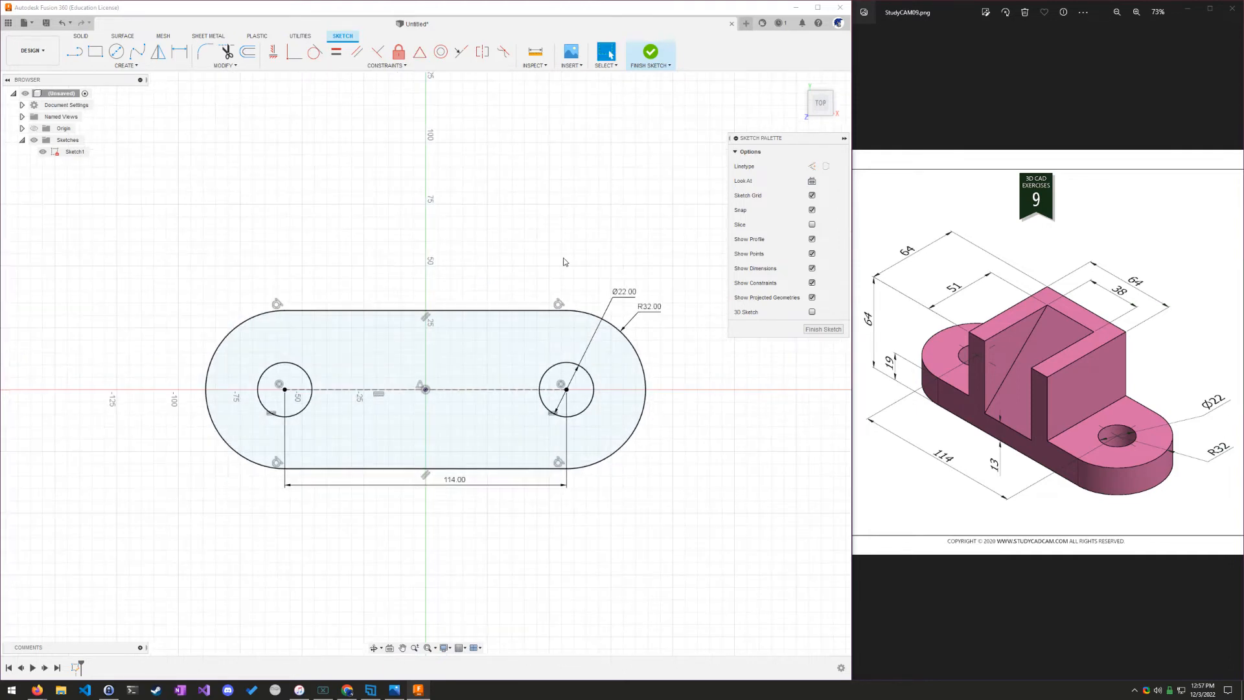
{"action": "left_click", "coordinate": [648, 53]}
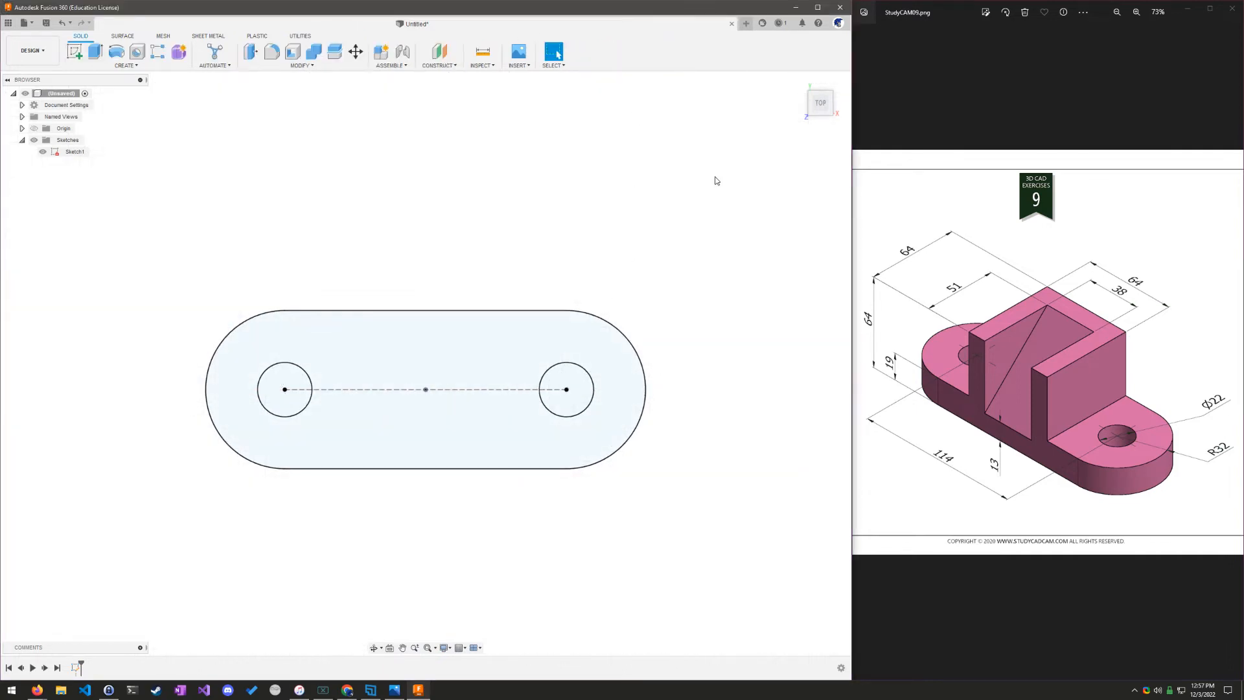
Extrude the slot profile, excluding the two holes, 19 mm upward as a new body
{"action": "left_click", "coordinate": [799, 82]}
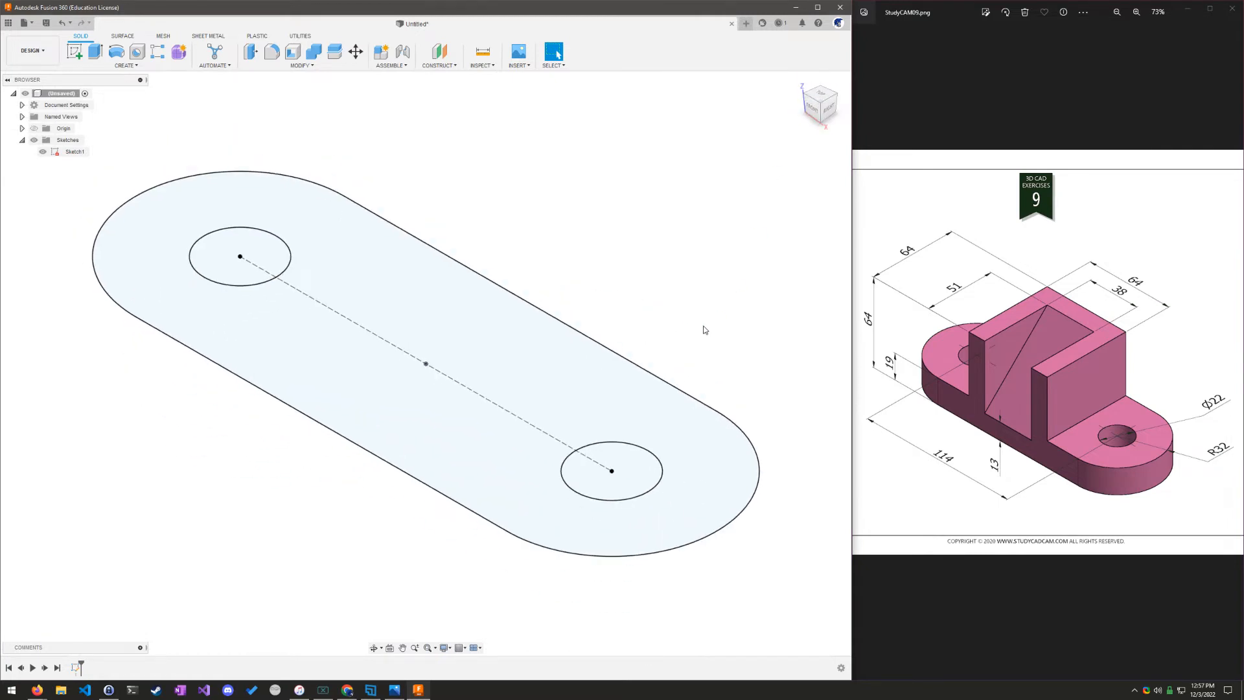
{"action": "left_click", "coordinate": [349, 392]}
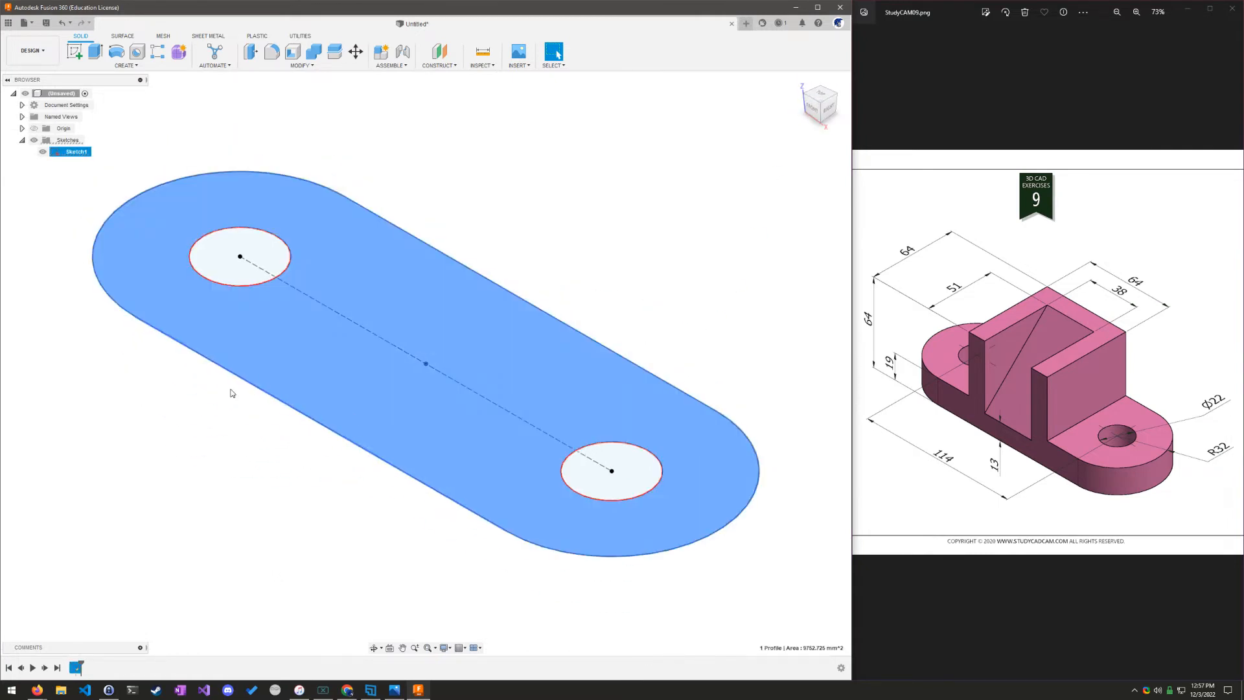
{"action": "left_click", "coordinate": [95, 51]}
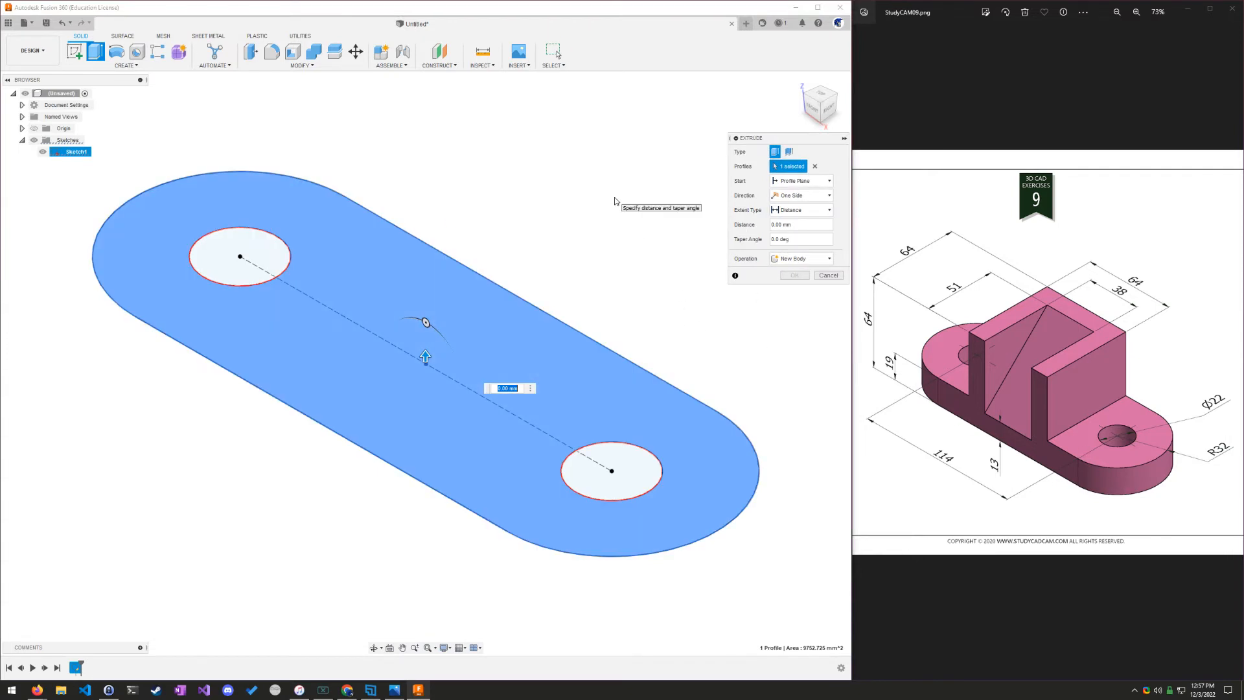
{"action": "type", "text": "19"}
{"action": "key", "text": "Return"}
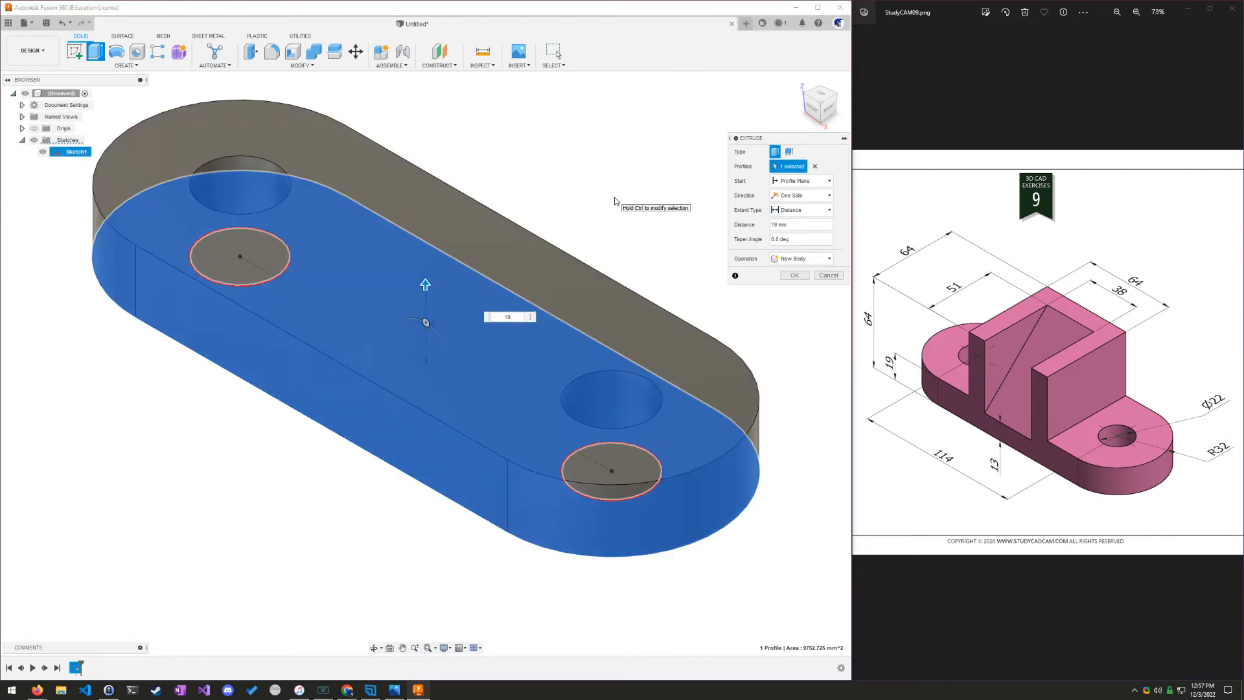
{"action": "key", "text": "Return"}
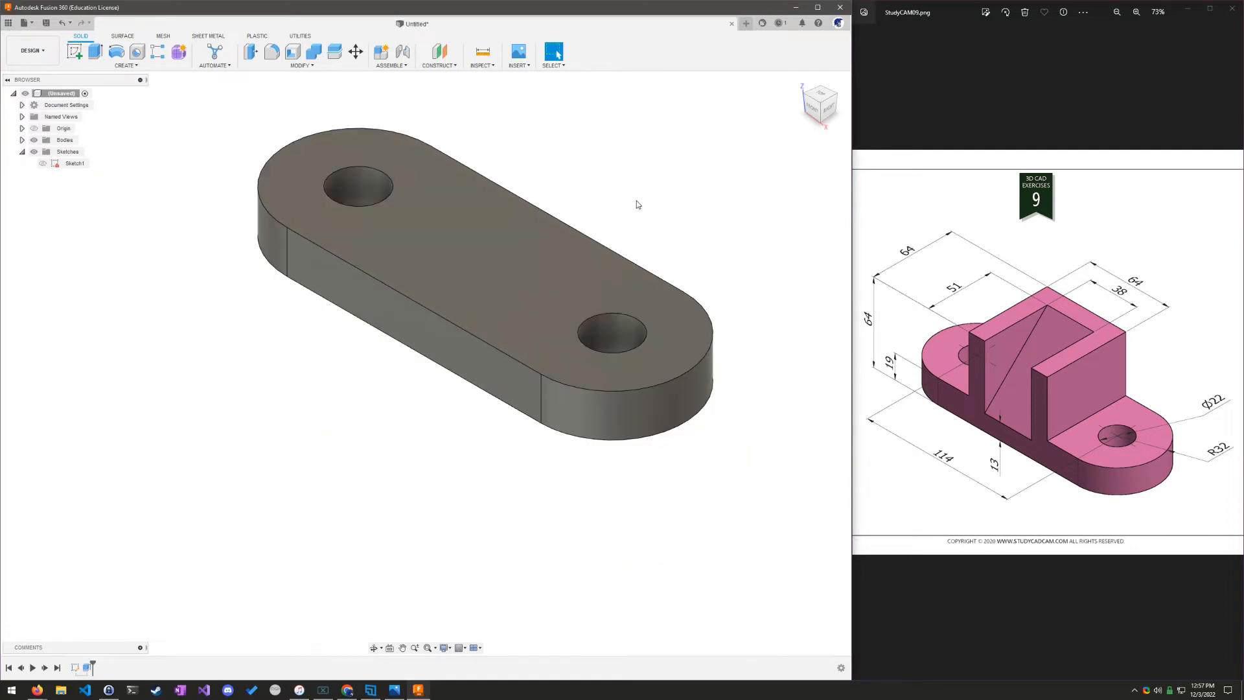
Start a new sketch on the vertical YZ origin plane through the middle of the base, seen from the Right view
{"action": "middle_click_drag", "start_coordinate": [636, 203], "coordinate": [665, 211], "text": "shift"}
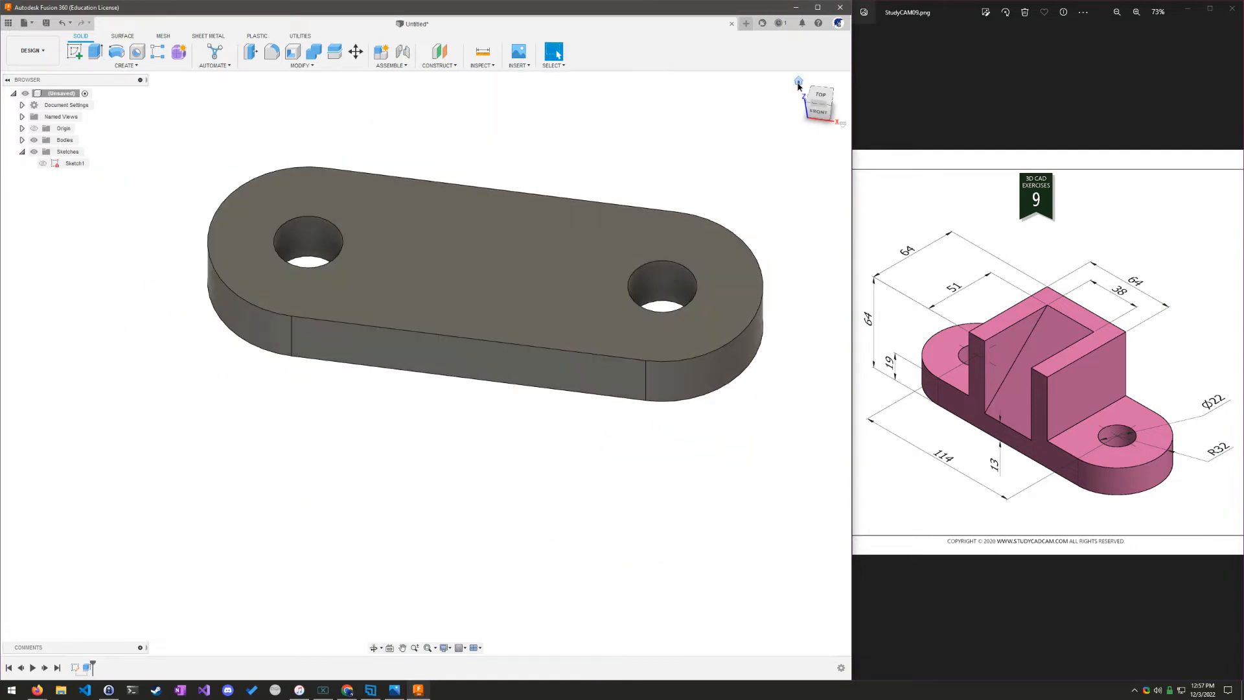
{"action": "left_click", "coordinate": [798, 83]}
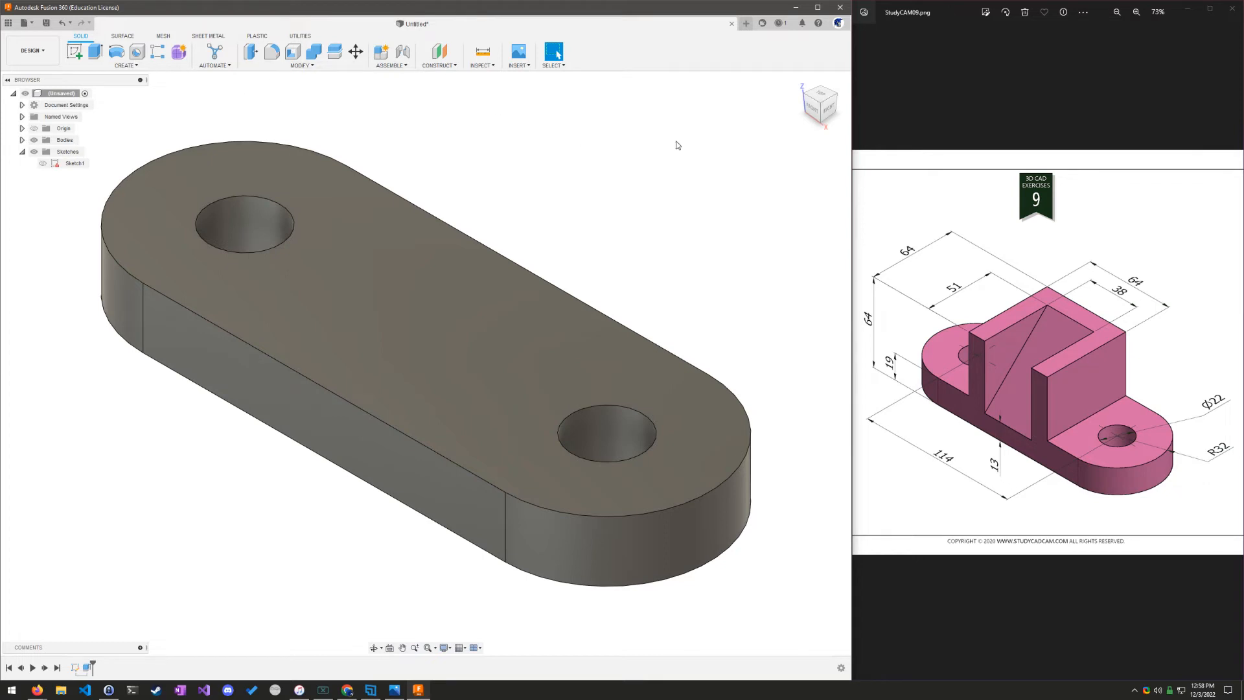
{"action": "left_click", "coordinate": [827, 111]}
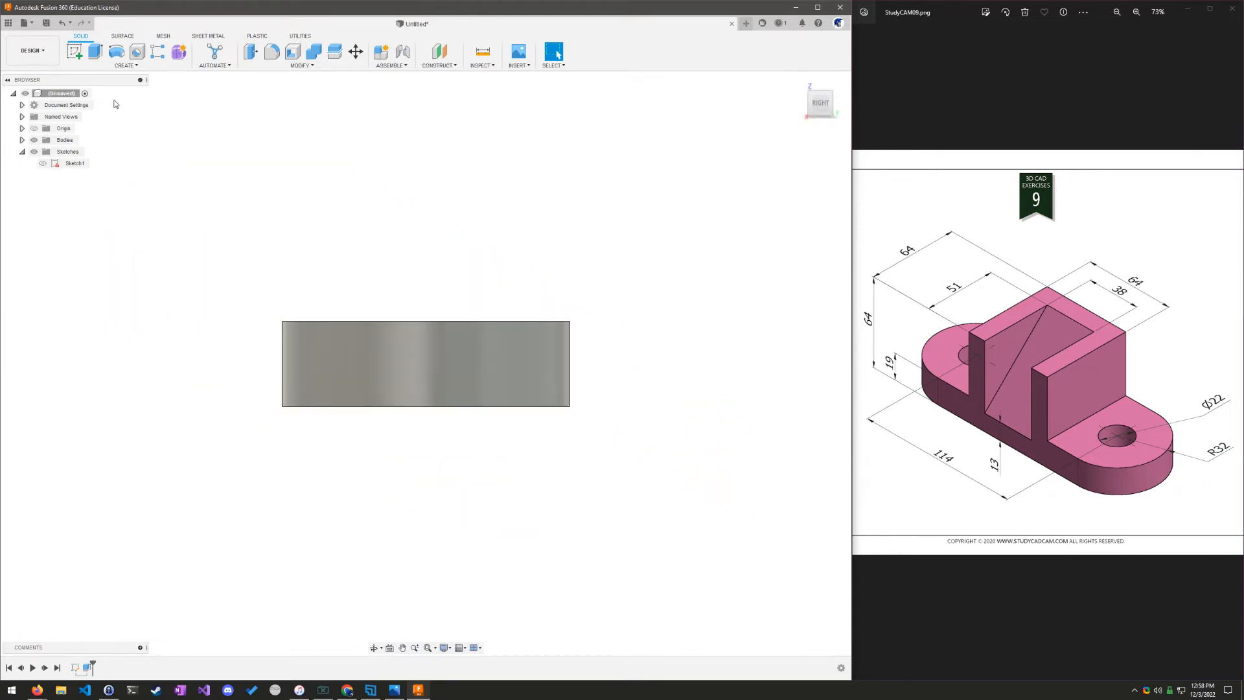
{"action": "left_click", "coordinate": [74, 51]}
{"action": "left_click", "coordinate": [445, 374]}
{"action": "scroll", "coordinate": [738, 370], "scroll_direction": "down", "scroll_amount": 4}
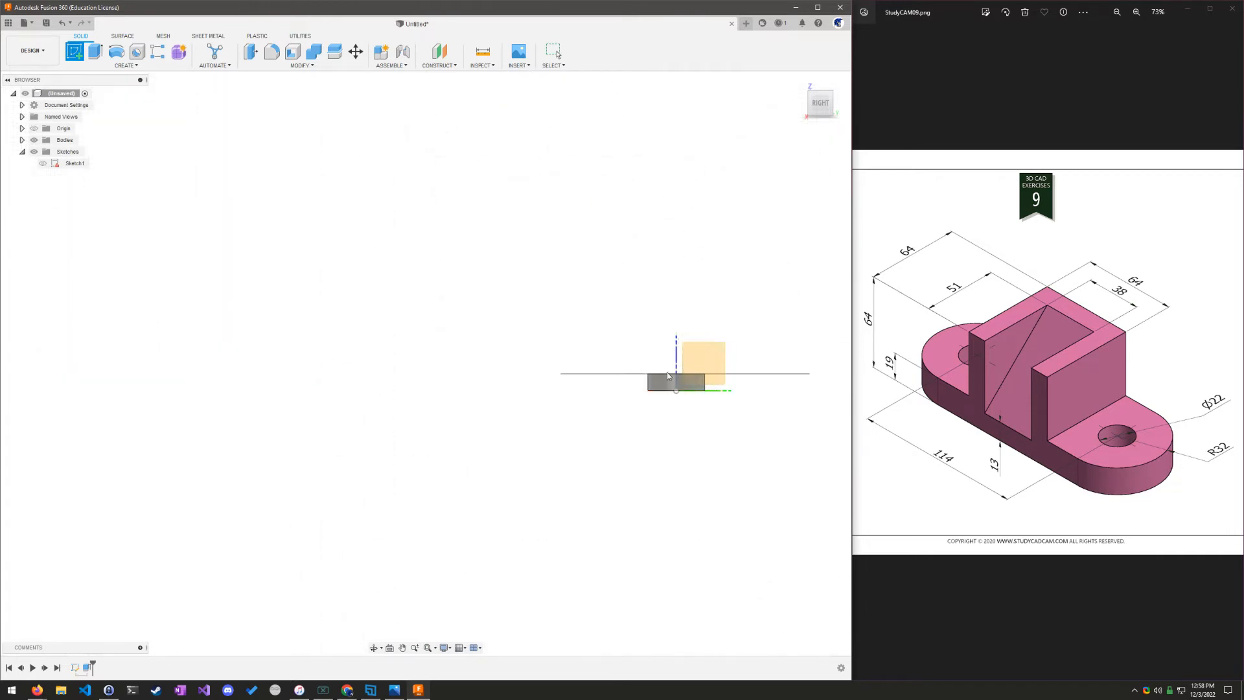
{"action": "middle_click_drag", "start_coordinate": [592, 418], "coordinate": [678, 456], "text": "shift"}
{"action": "scroll", "coordinate": [750, 411], "scroll_direction": "up", "scroll_amount": 1}
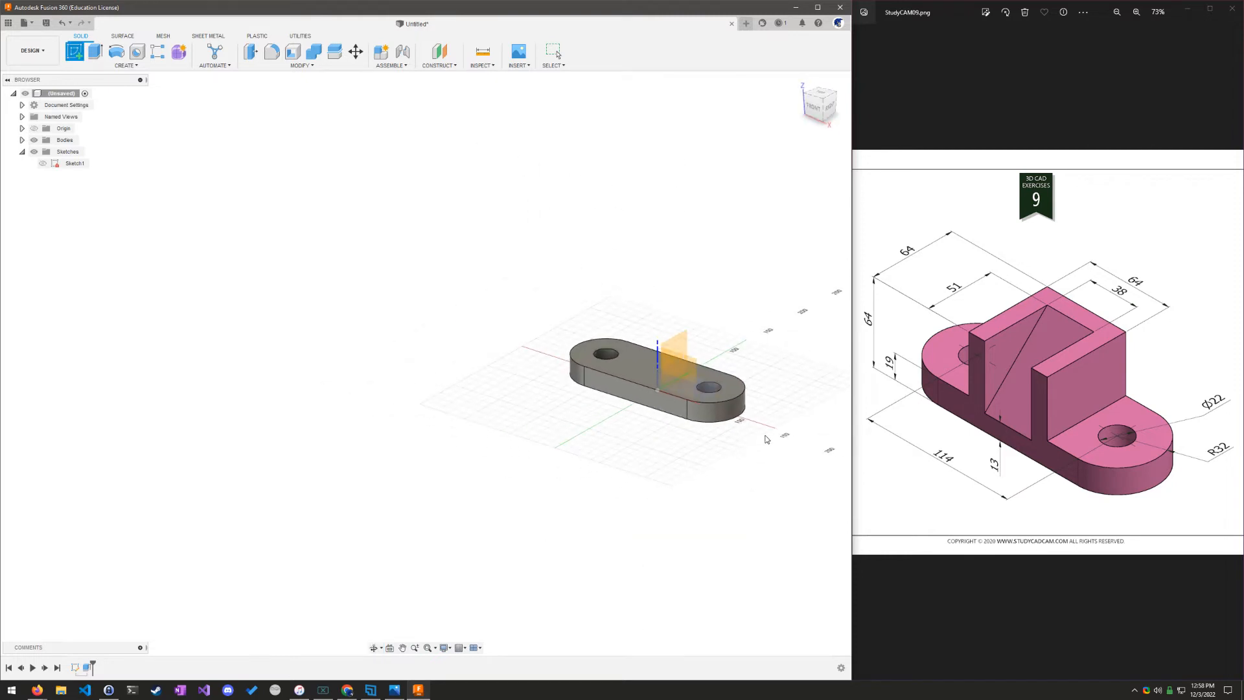
{"action": "scroll", "coordinate": [765, 441], "scroll_direction": "down", "scroll_amount": 1}
{"action": "middle_click_drag", "start_coordinate": [782, 461], "coordinate": [769, 490], "text": "shift"}
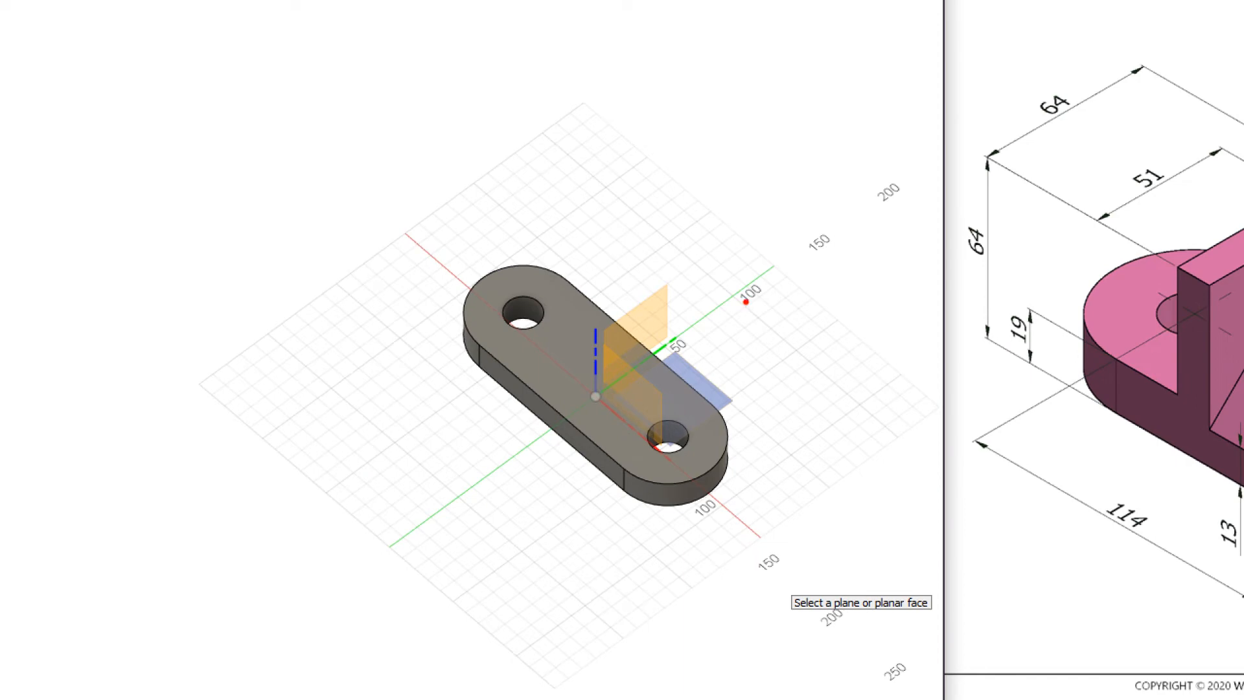
{"action": "mouse_move", "coordinate": [767, 277]}
{"action": "left_mouse_down", "text": "shift"}
{"action": "mouse_move", "coordinate": [373, 505]}
{"action": "mouse_move", "coordinate": [302, 609]}
{"action": "left_mouse_up", "text": "shift"}
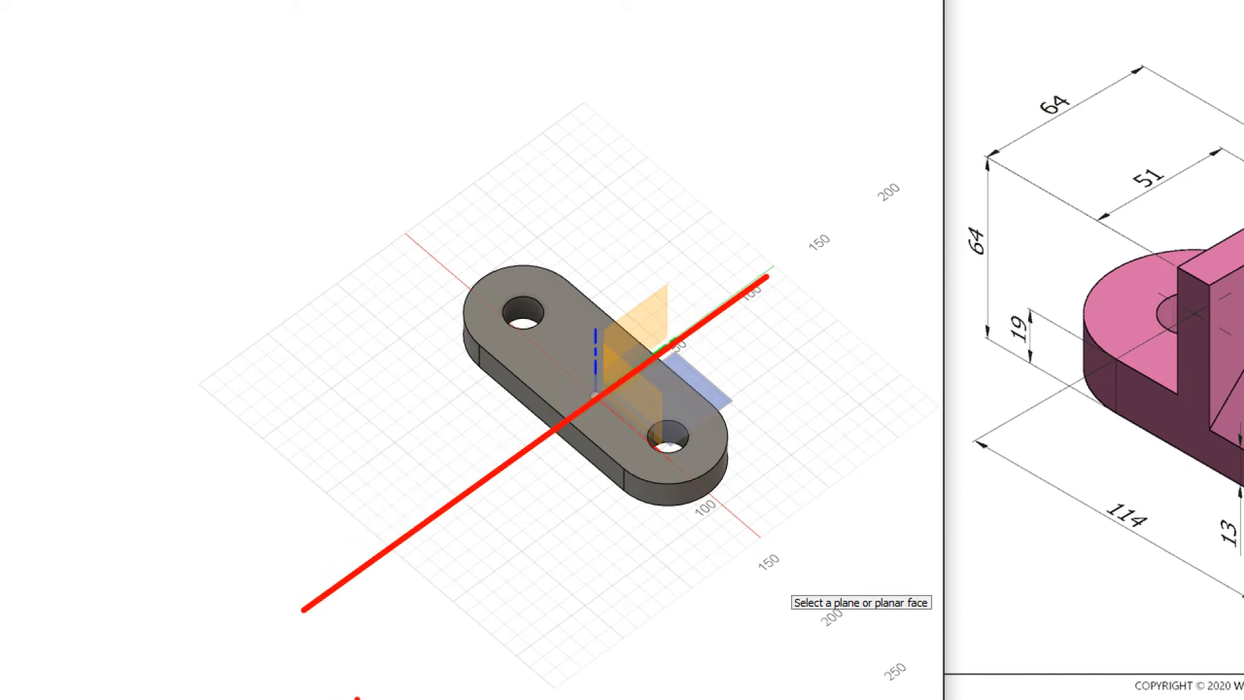
{"action": "left_click", "coordinate": [820, 104]}
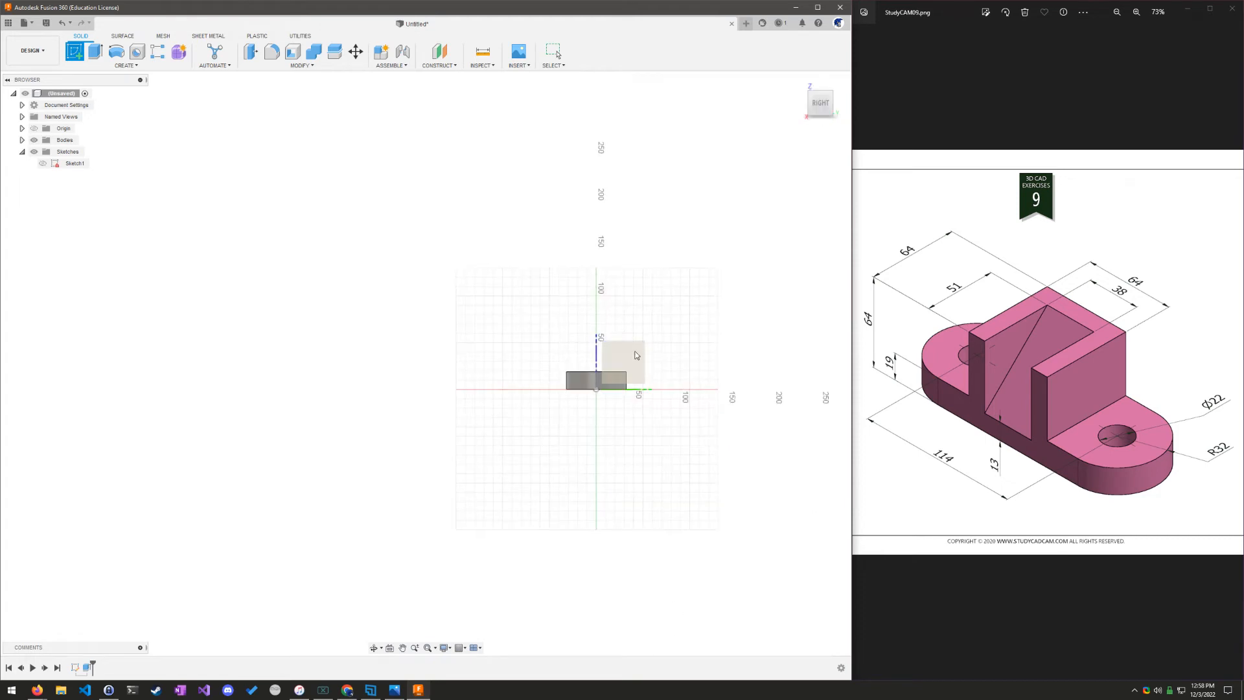
{"action": "left_click", "coordinate": [635, 355]}
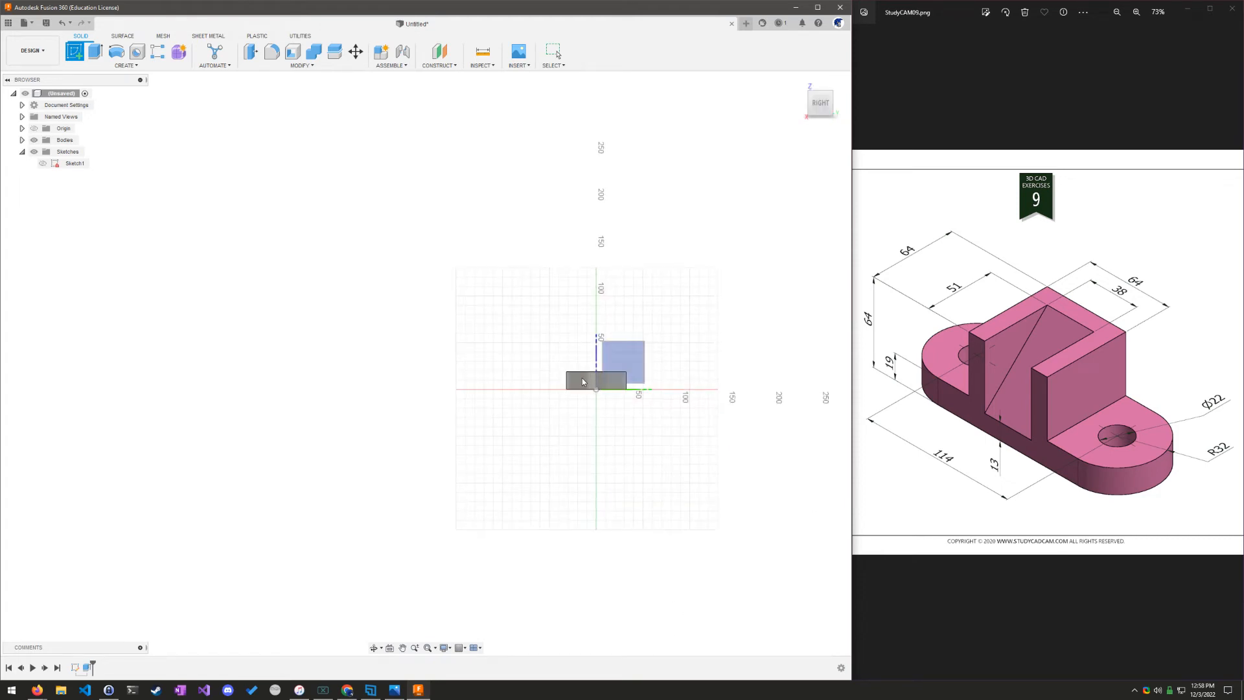
{"action": "left_click", "coordinate": [631, 353]}
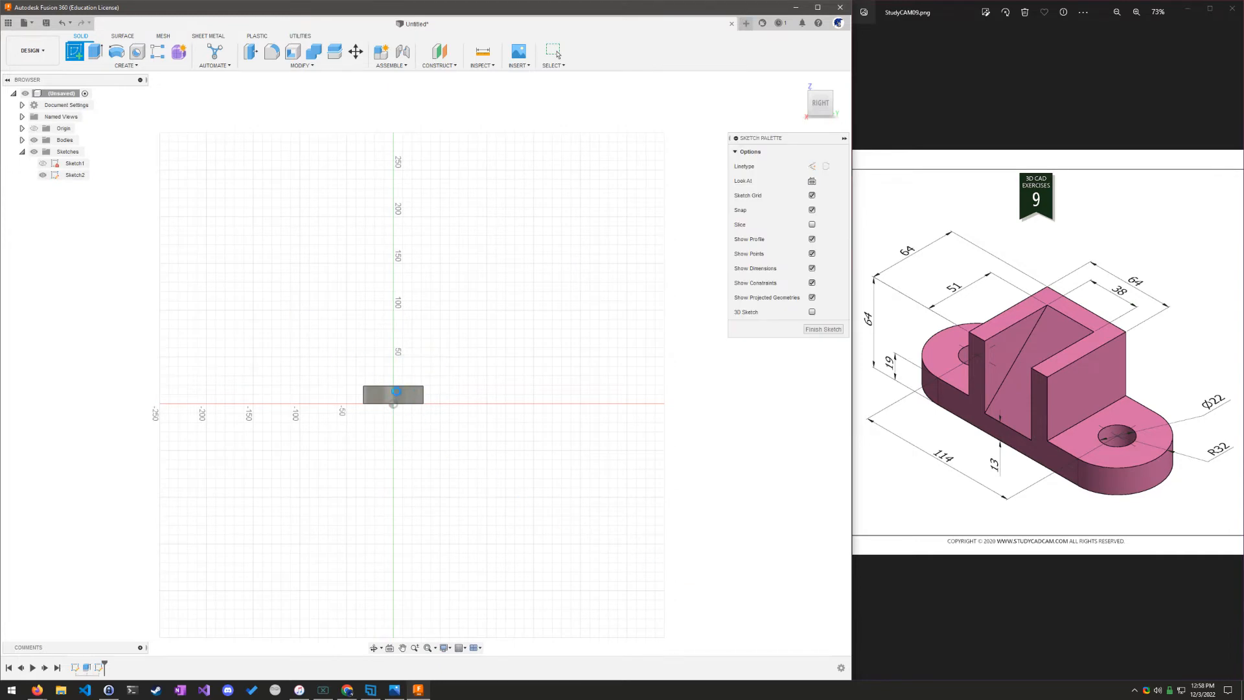
{"action": "scroll", "coordinate": [398, 388], "scroll_direction": "up", "scroll_amount": 5}
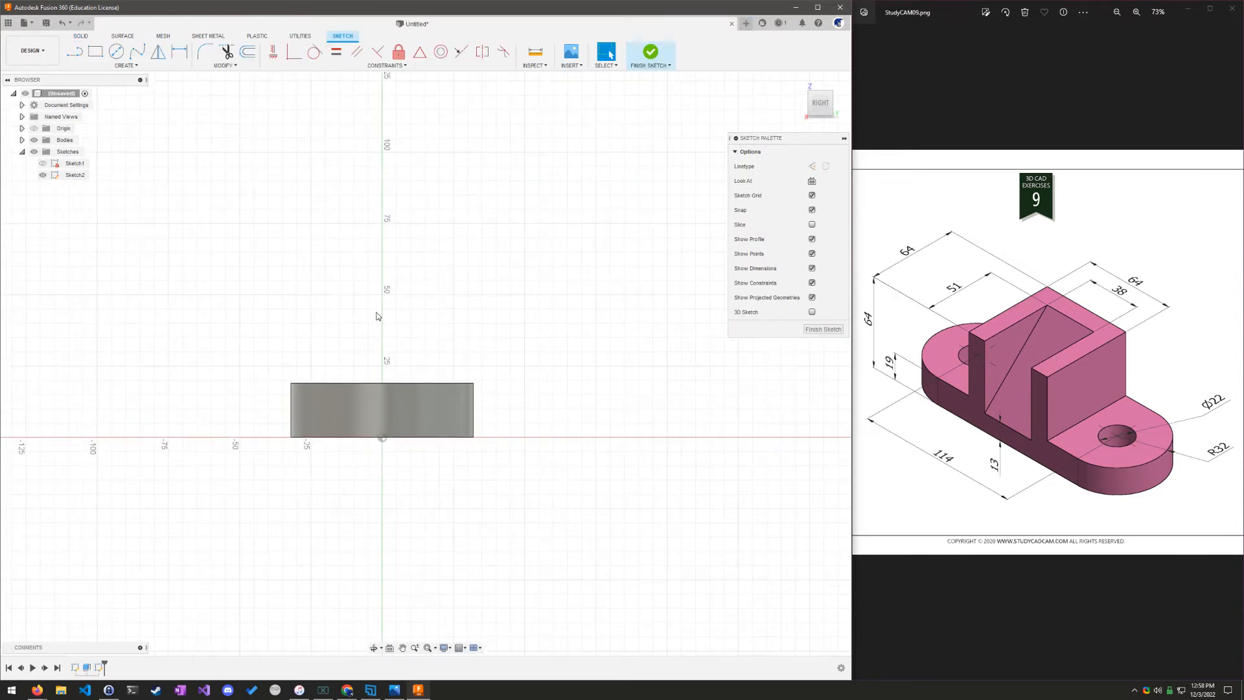
Turn on the Slice option for the sketch, check the cut face of the base in 3D, and return to the Right view
{"action": "mouse_move", "coordinate": [378, 317]}
{"action": "middle_mouse_down"}
{"action": "mouse_move", "coordinate": [419, 321]}
{"action": "mouse_move", "coordinate": [457, 303]}
{"action": "middle_mouse_up"}
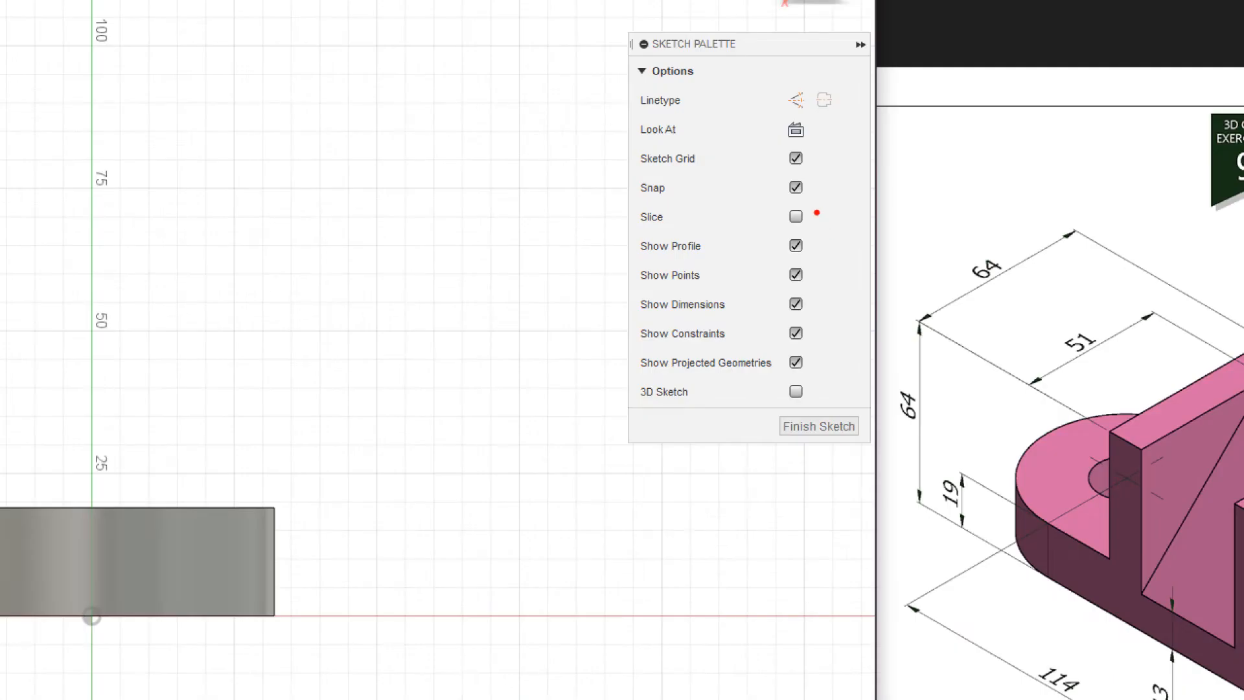
{"action": "left_click_drag", "start_coordinate": [823, 223], "coordinate": [734, 223]}
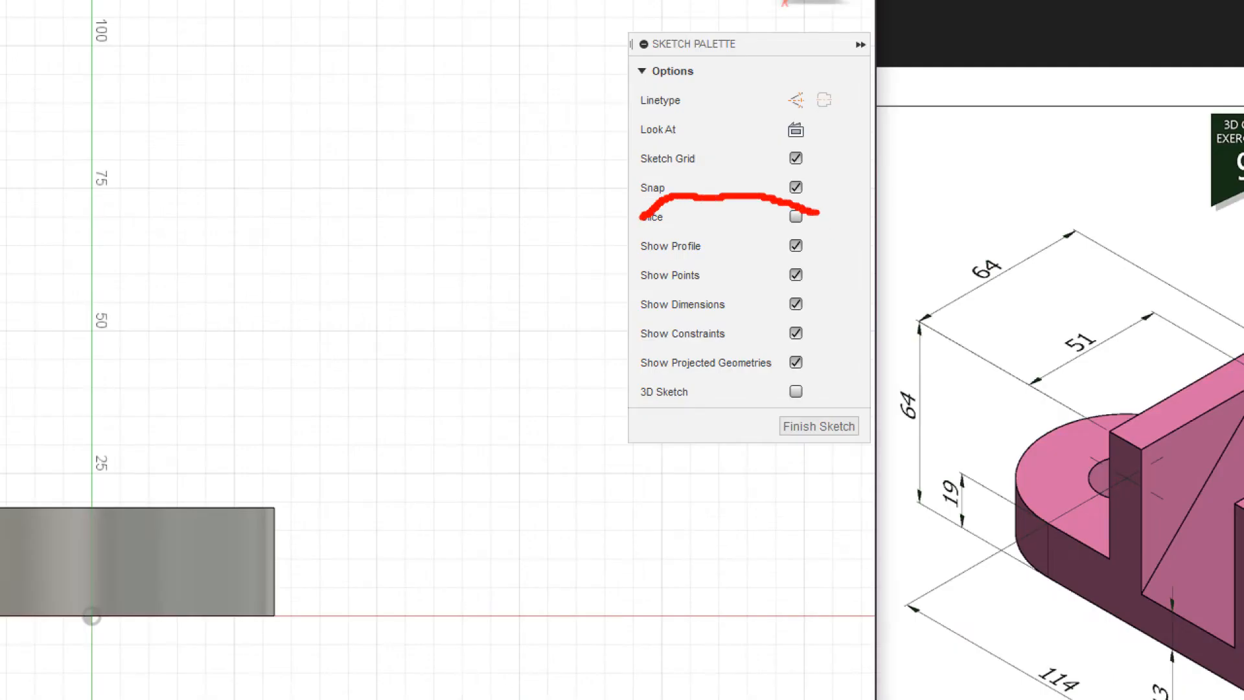
{"action": "mouse_move", "coordinate": [642, 217]}
{"action": "left_mouse_down"}
{"action": "mouse_move", "coordinate": [727, 238]}
{"action": "mouse_move", "coordinate": [828, 228]}
{"action": "left_mouse_up"}
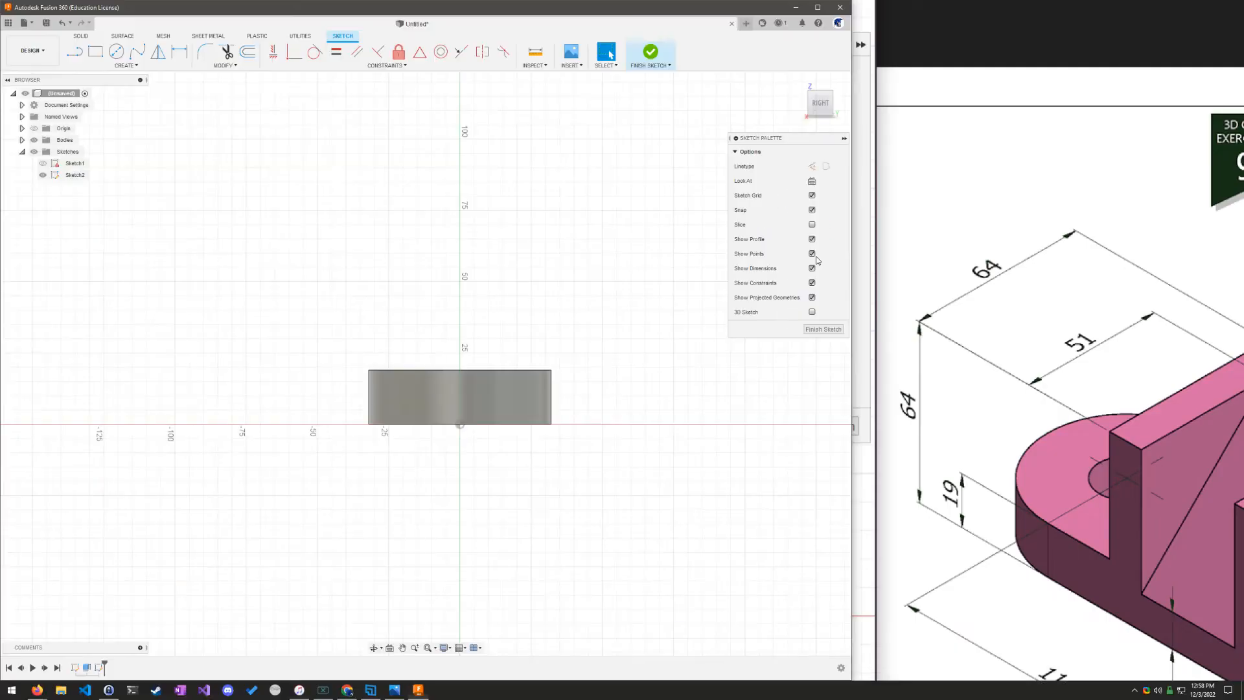
{"action": "left_click", "coordinate": [795, 216]}
{"action": "middle_click_drag", "start_coordinate": [695, 333], "coordinate": [493, 523], "text": "shift"}
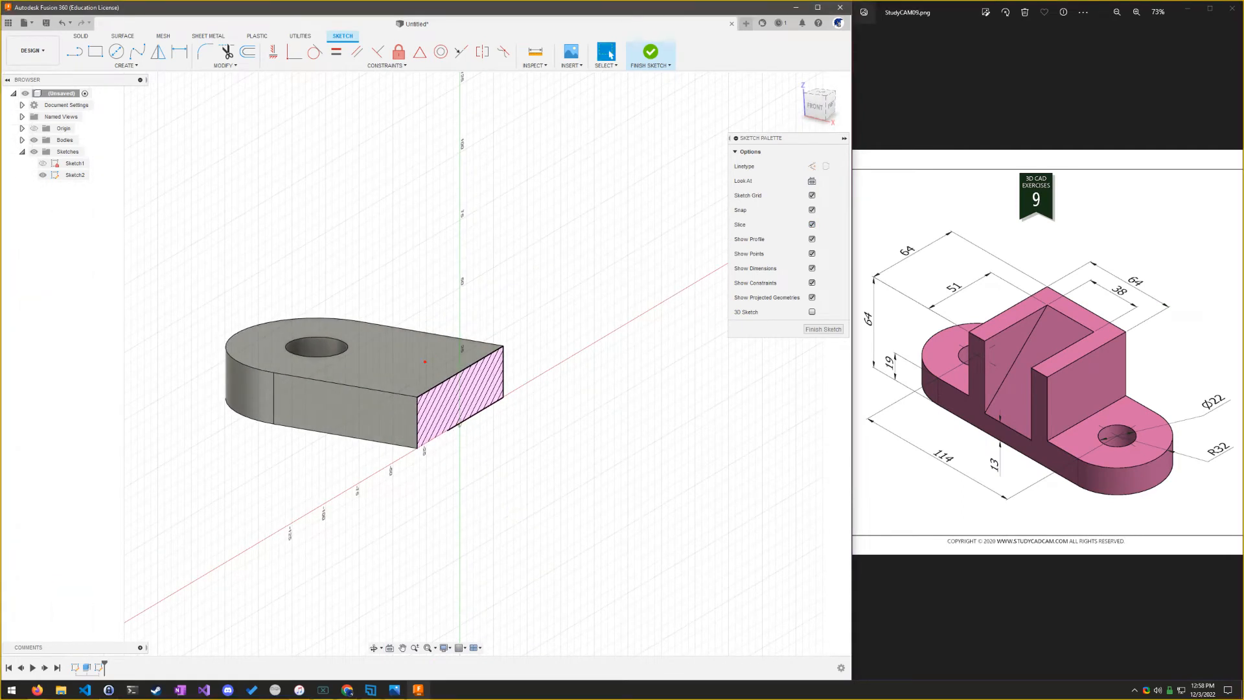
{"action": "mouse_move", "coordinate": [393, 312]}
{"action": "left_mouse_down"}
{"action": "mouse_move", "coordinate": [443, 428]}
{"action": "mouse_move", "coordinate": [502, 359]}
{"action": "mouse_move", "coordinate": [569, 239]}
{"action": "left_mouse_up"}
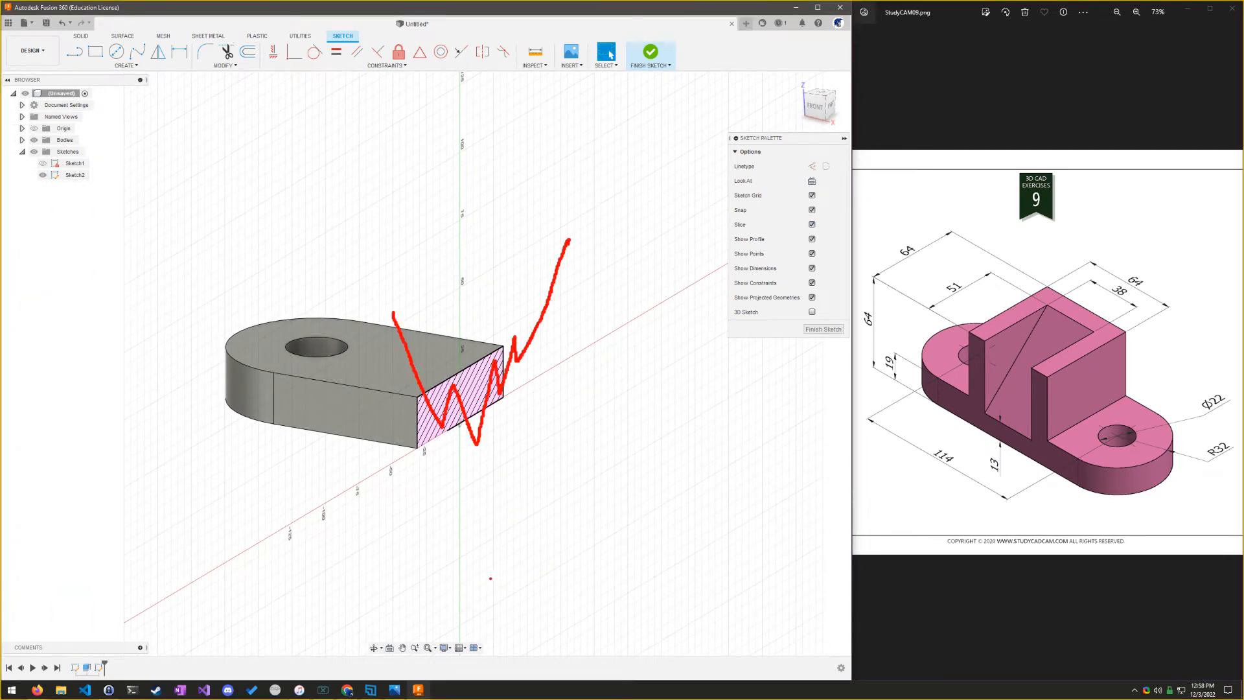
{"action": "key", "text": "Escape"}
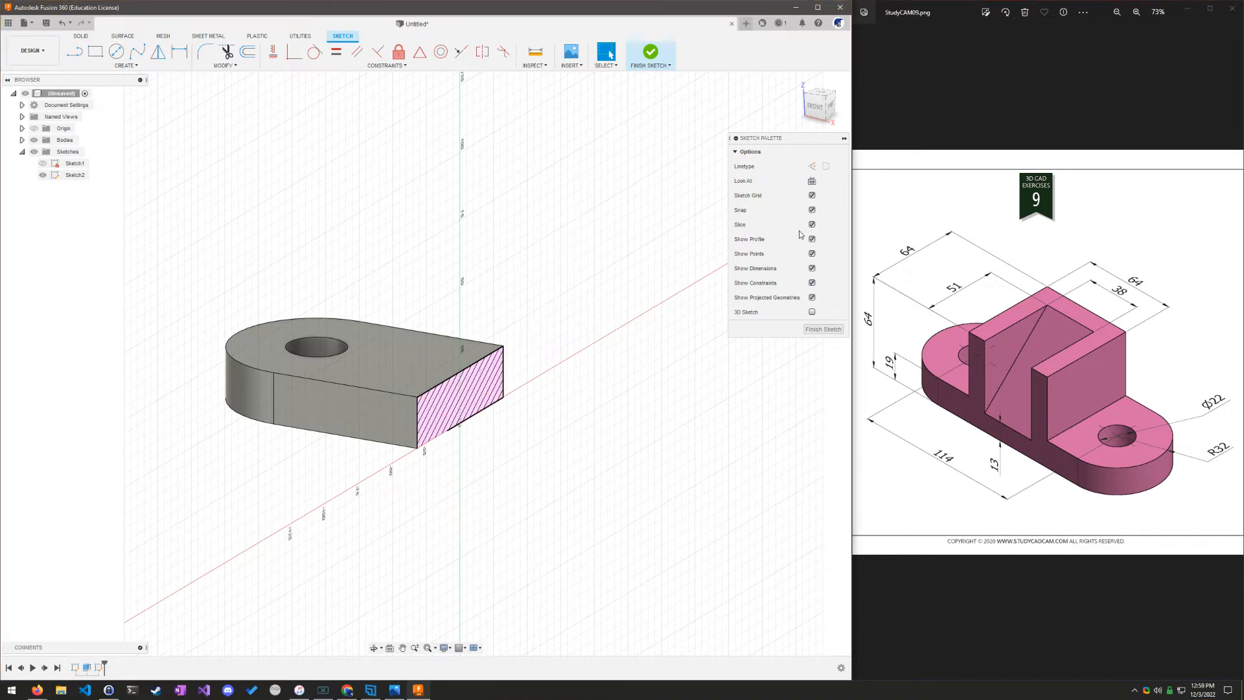
{"action": "left_click", "coordinate": [830, 104]}
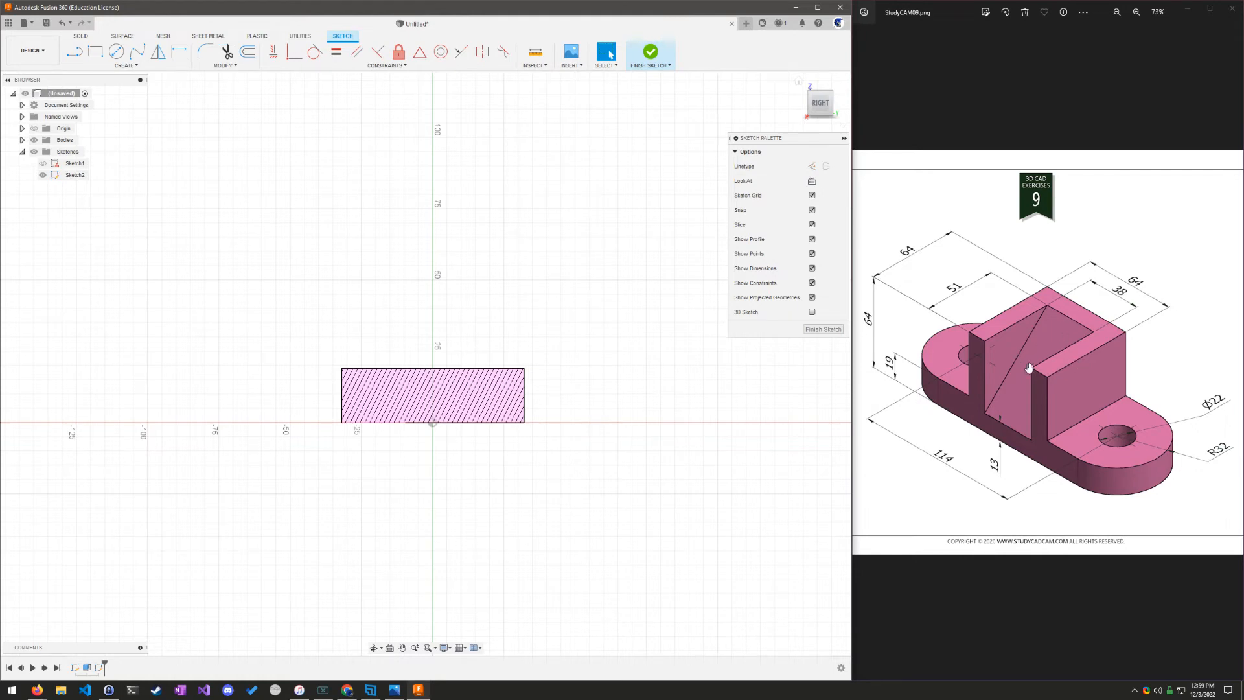
Sketch an open three-sided outline above the base section with two vertical lines joined by a horizontal top line
{"action": "left_click", "coordinate": [74, 51]}
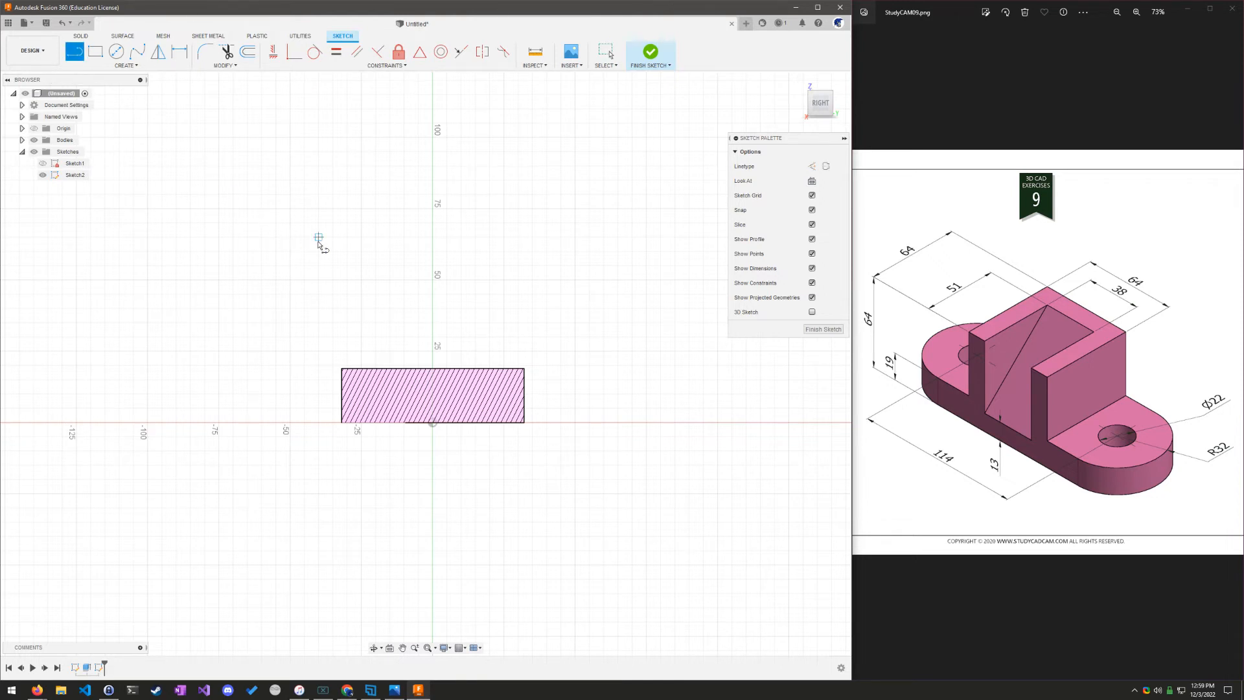
{"action": "left_click", "coordinate": [361, 266]}
{"action": "left_click", "coordinate": [361, 141]}
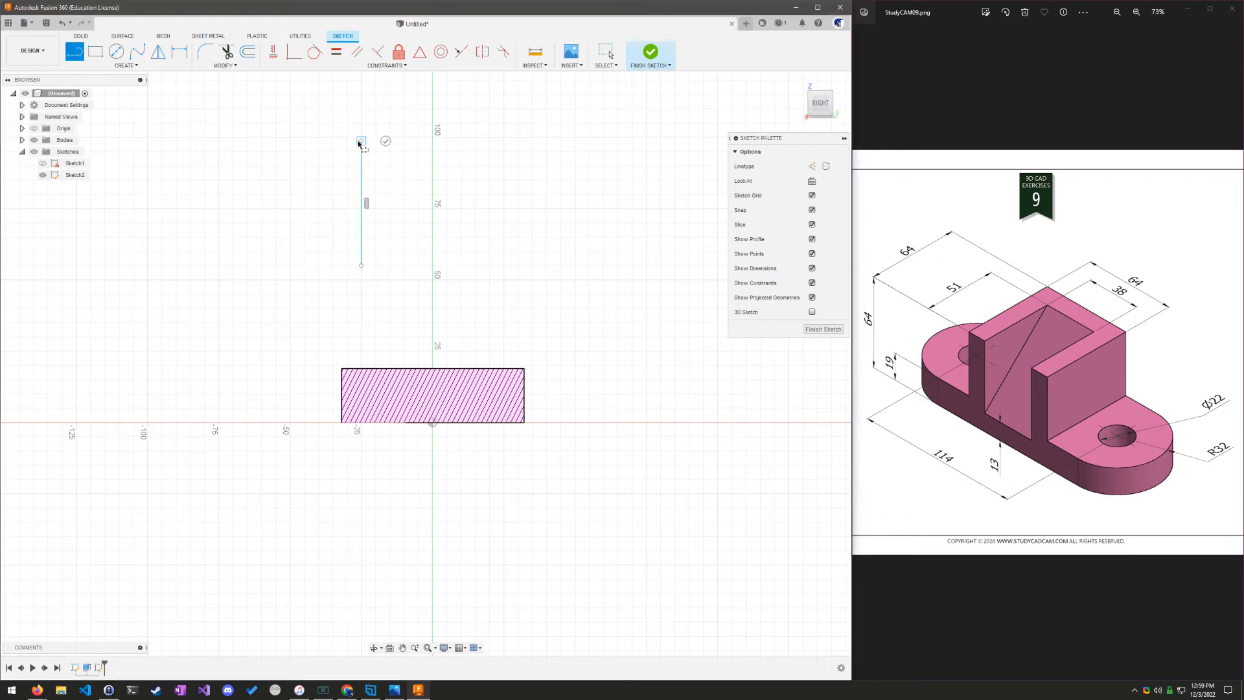
{"action": "left_click", "coordinate": [527, 140]}
{"action": "left_click", "coordinate": [527, 257]}
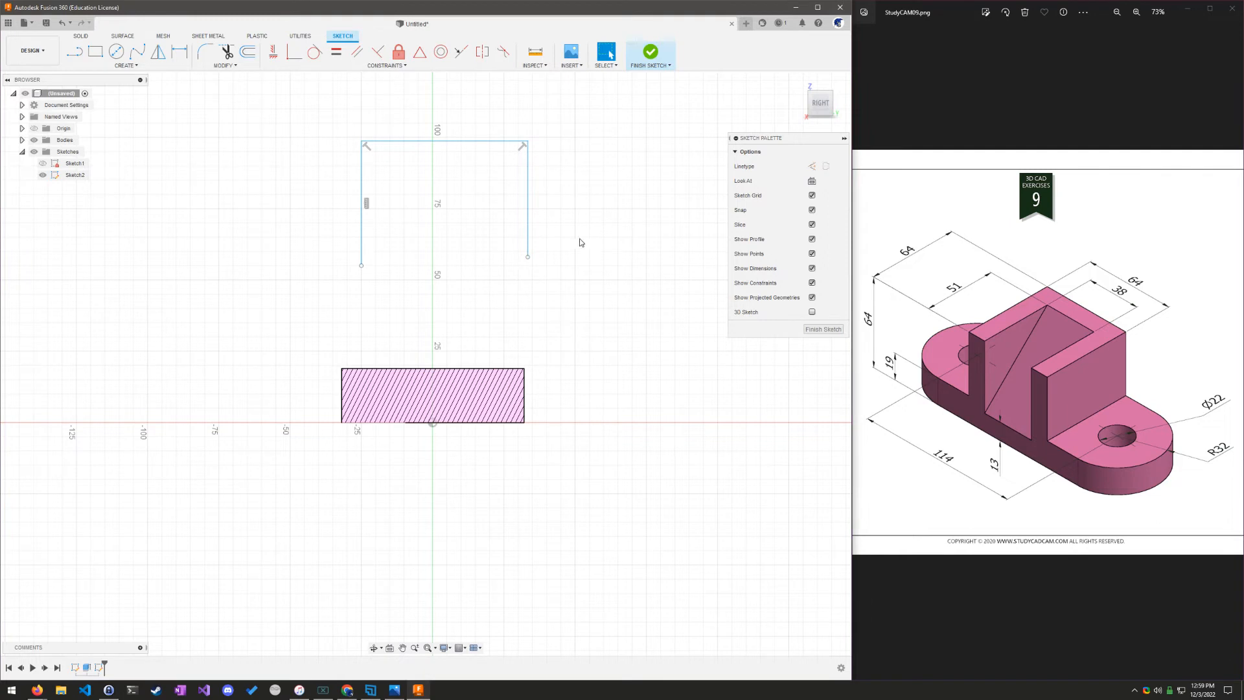
Draw a free diagonal line rising to the right inside the three-sided outline
{"action": "left_click", "coordinate": [76, 53]}
{"action": "left_click", "coordinate": [404, 223]}
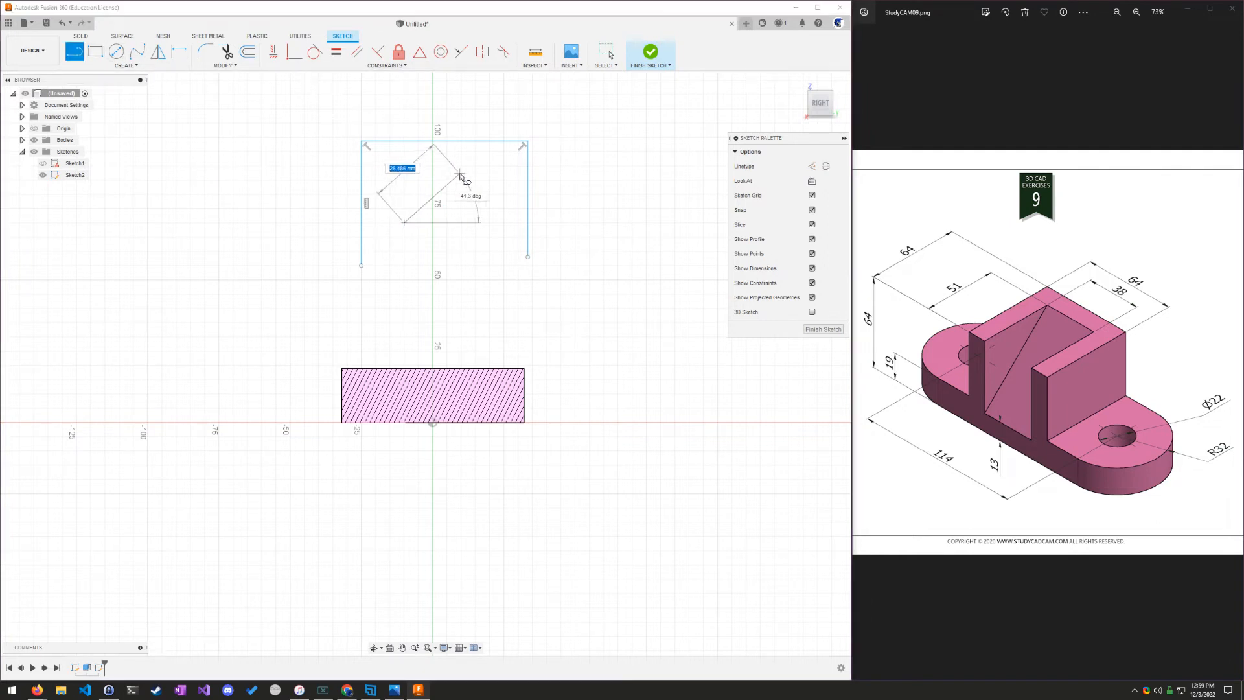
{"action": "left_click", "coordinate": [464, 171]}
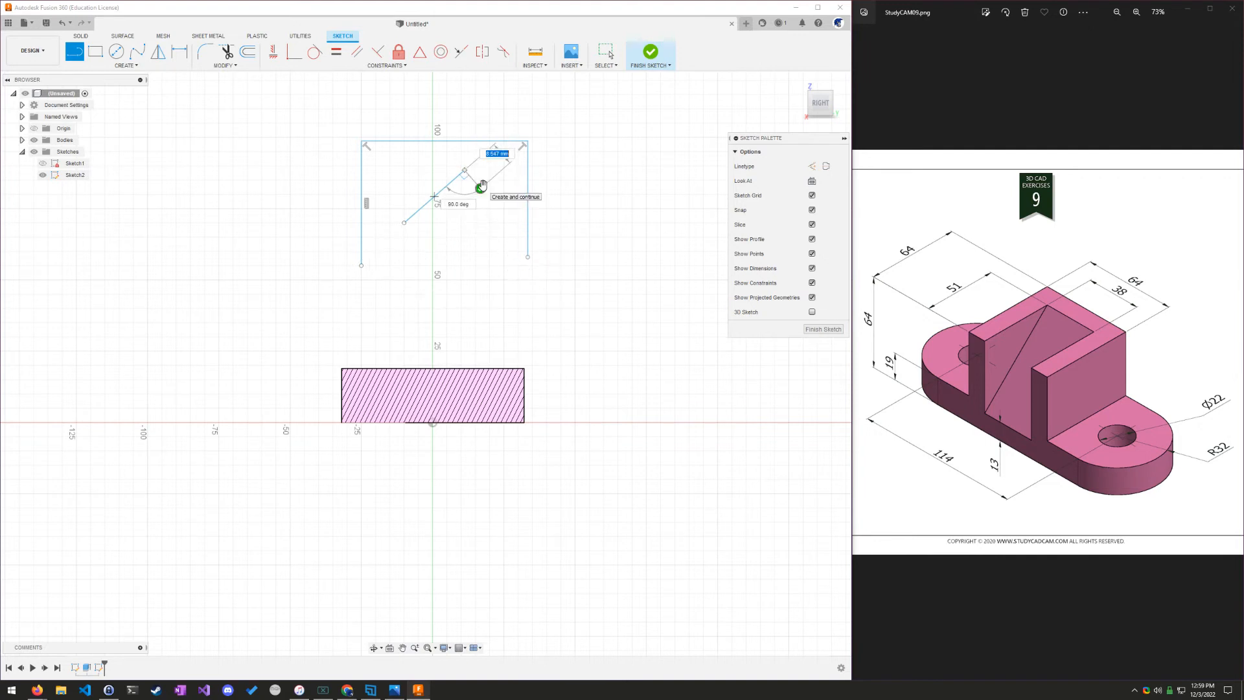
{"action": "key", "text": "Escape"}
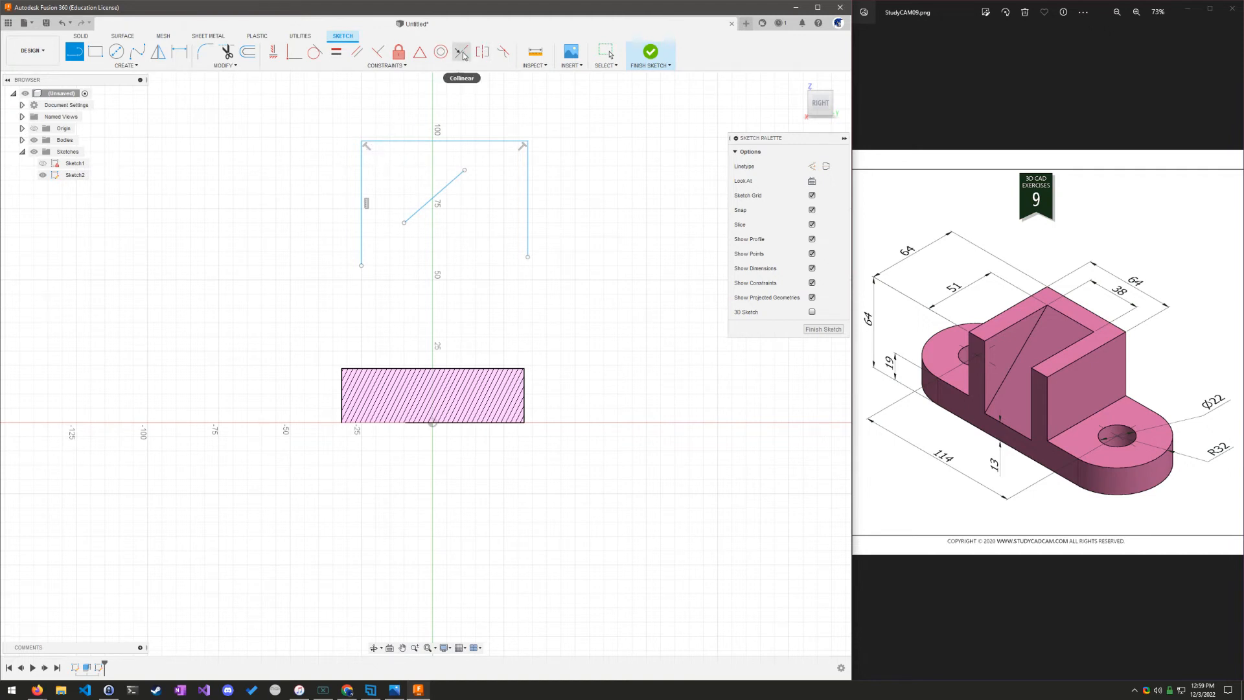
Add Coincident constraints putting the diagonal's upper end on the top line and its lower end on the left vertical line
{"action": "left_click", "coordinate": [294, 52]}
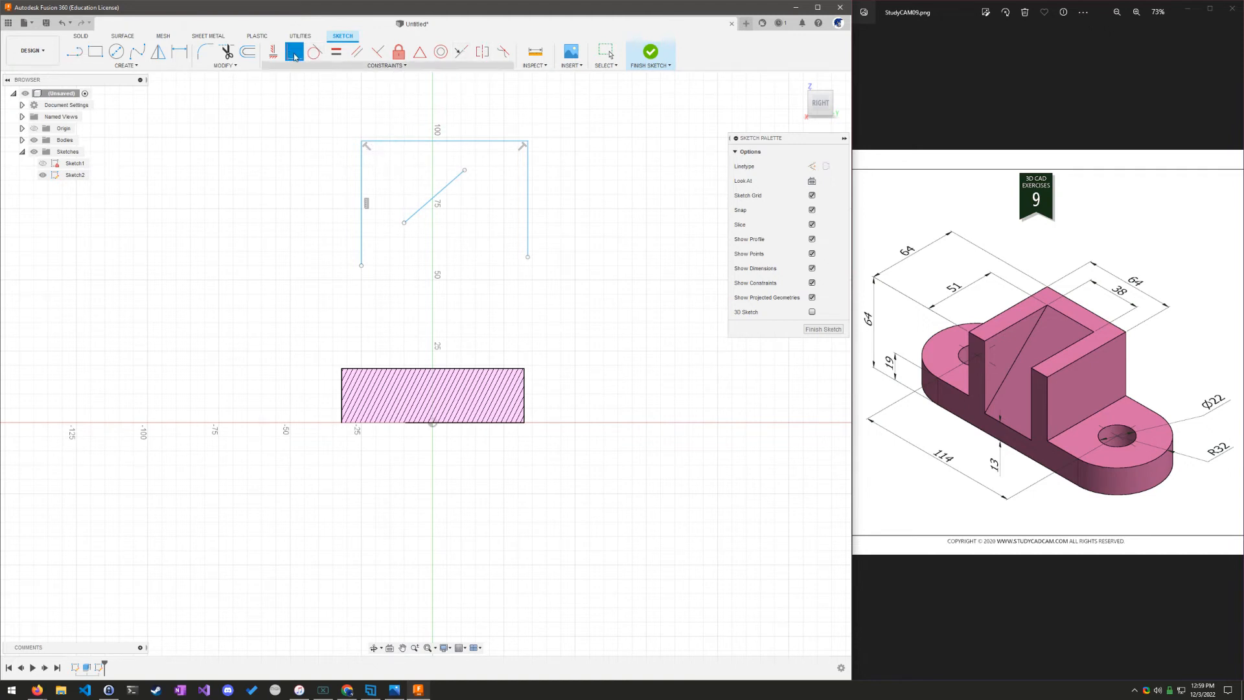
{"action": "left_click", "coordinate": [465, 170]}
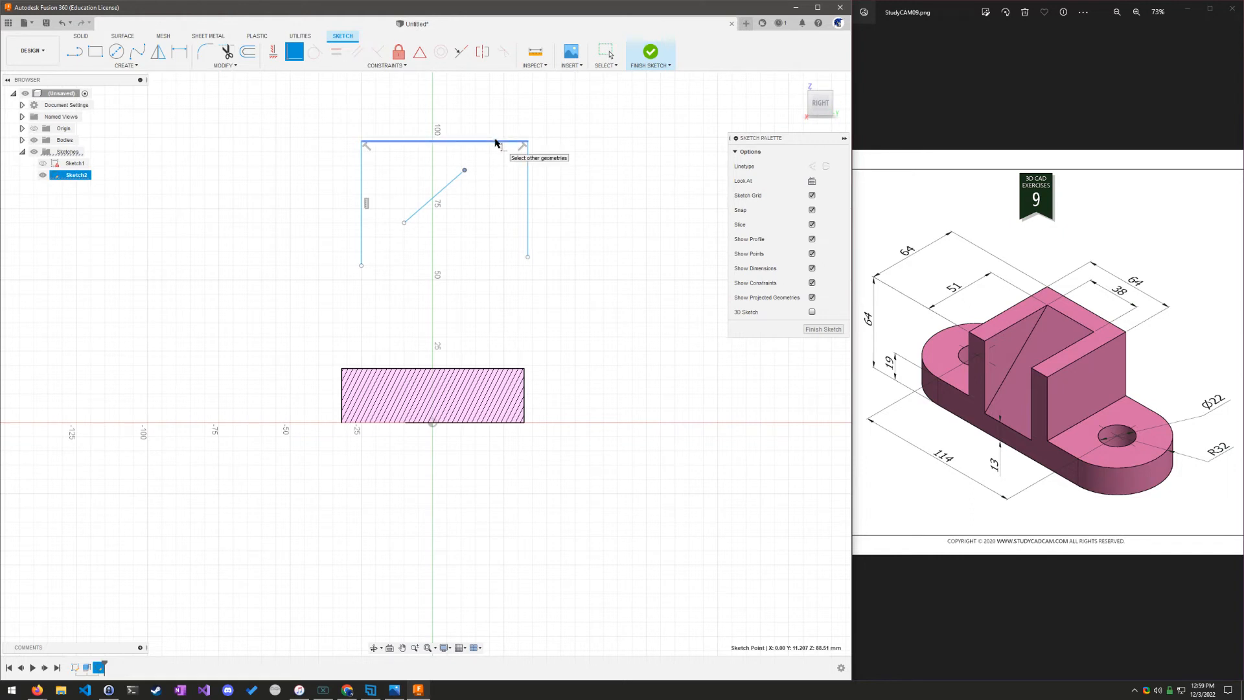
{"action": "left_click", "coordinate": [496, 142]}
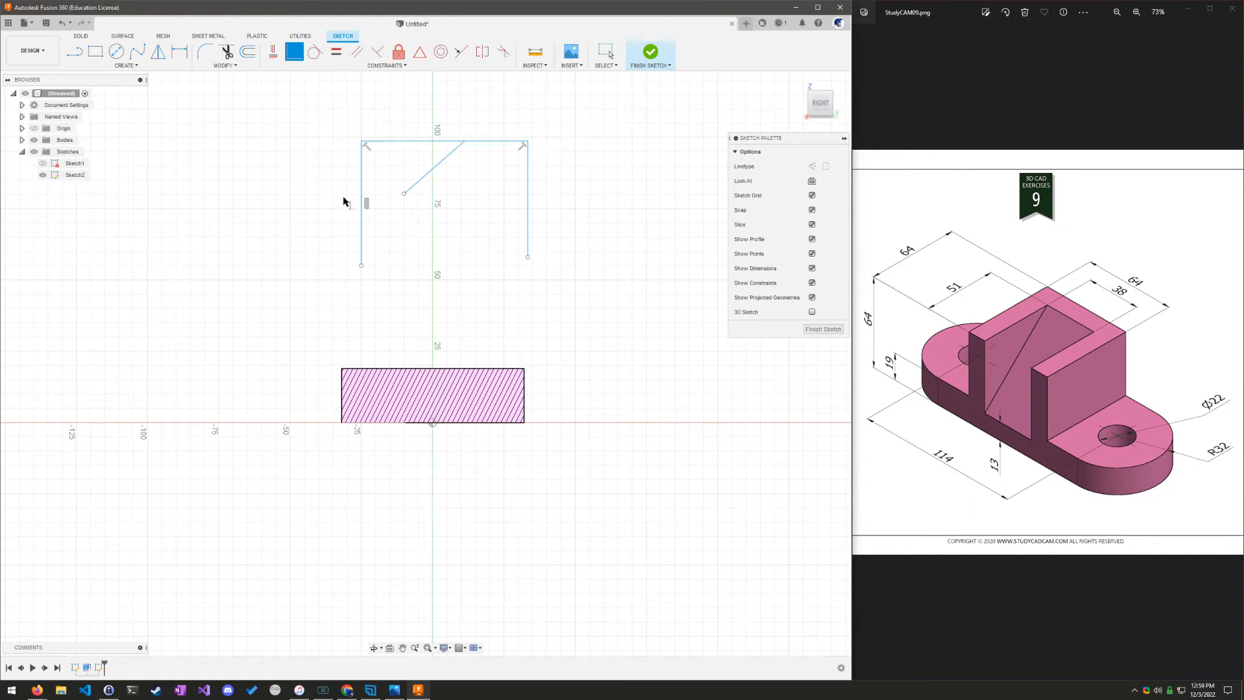
{"action": "left_click", "coordinate": [405, 195]}
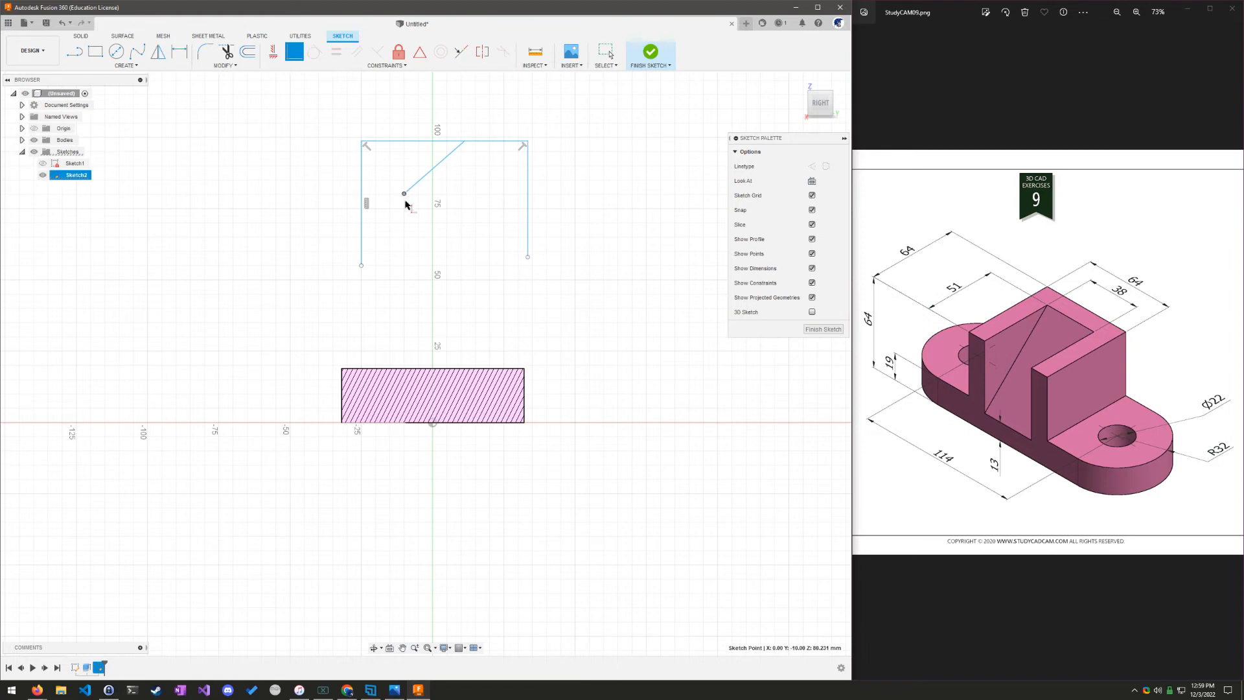
{"action": "left_click", "coordinate": [361, 238]}
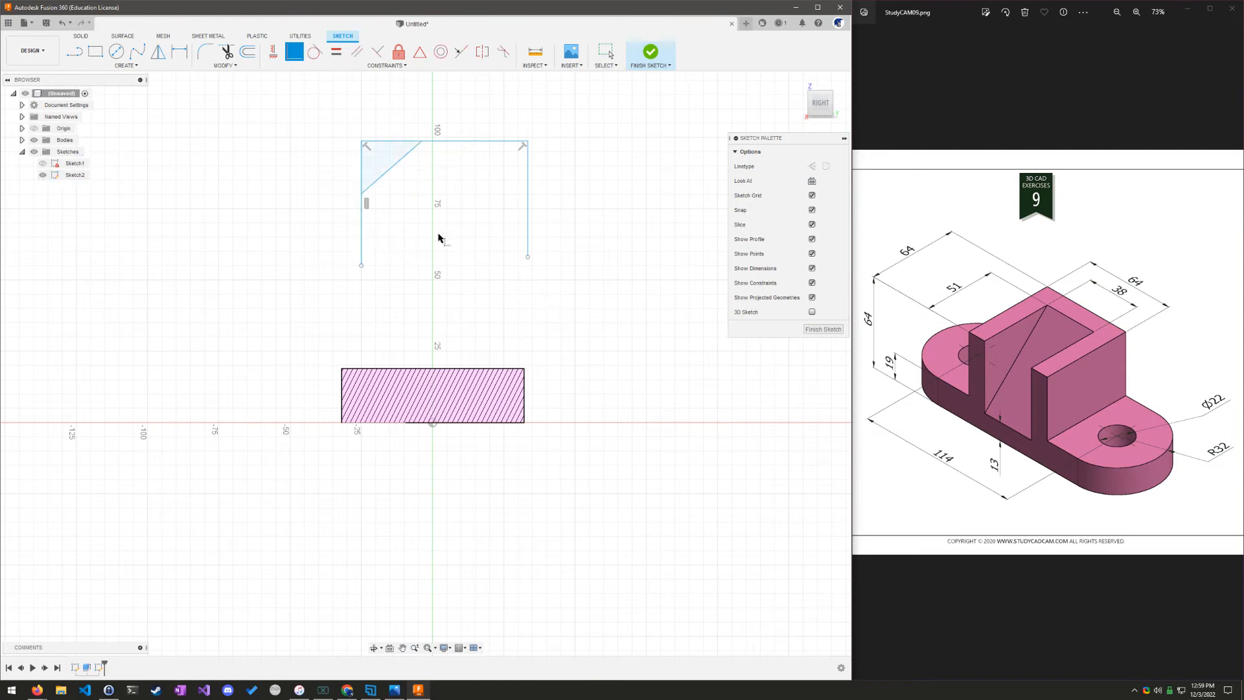
Make the lower ends of both vertical lines coincident with the upper corners of the base section
{"action": "left_click", "coordinate": [361, 267]}
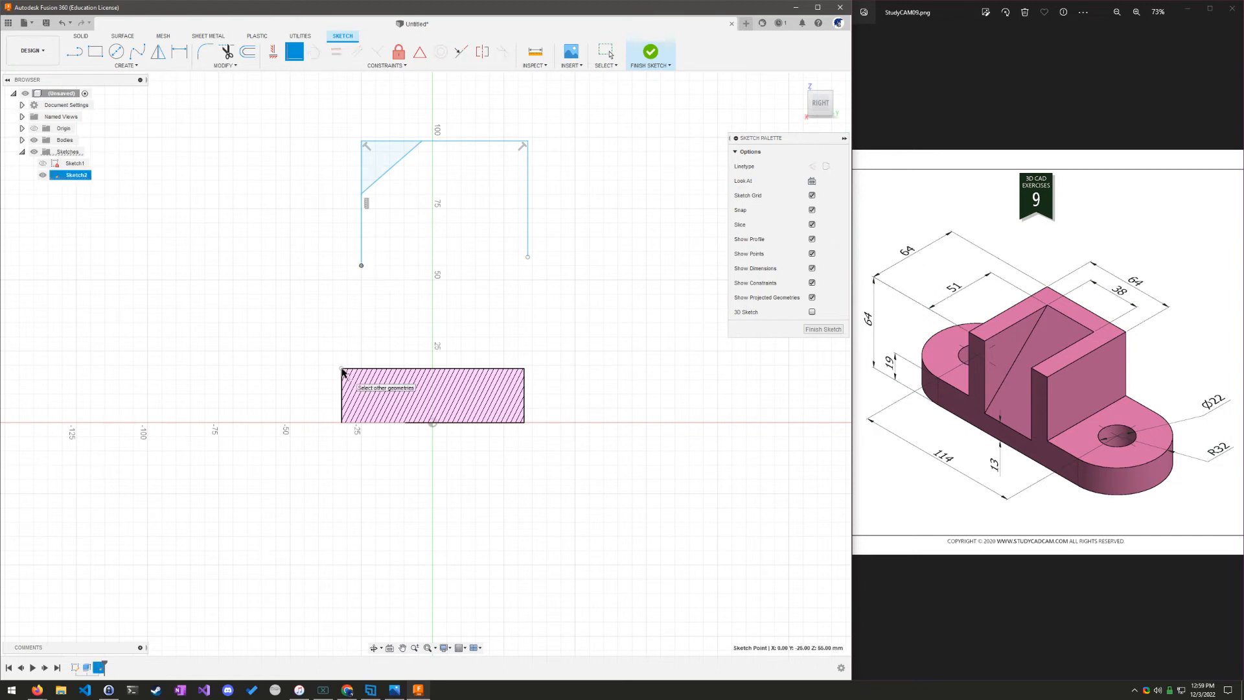
{"action": "left_click", "coordinate": [342, 368]}
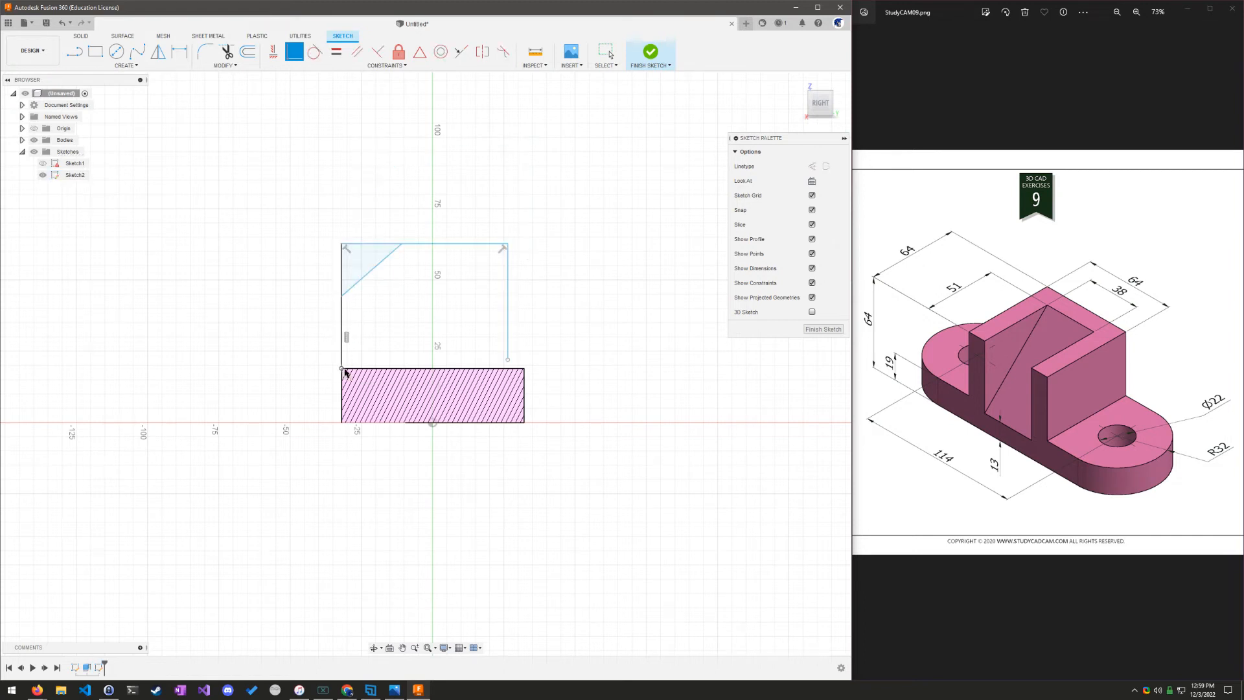
{"action": "left_click", "coordinate": [510, 361]}
{"action": "left_click", "coordinate": [524, 368]}
{"action": "key", "text": "Escape"}
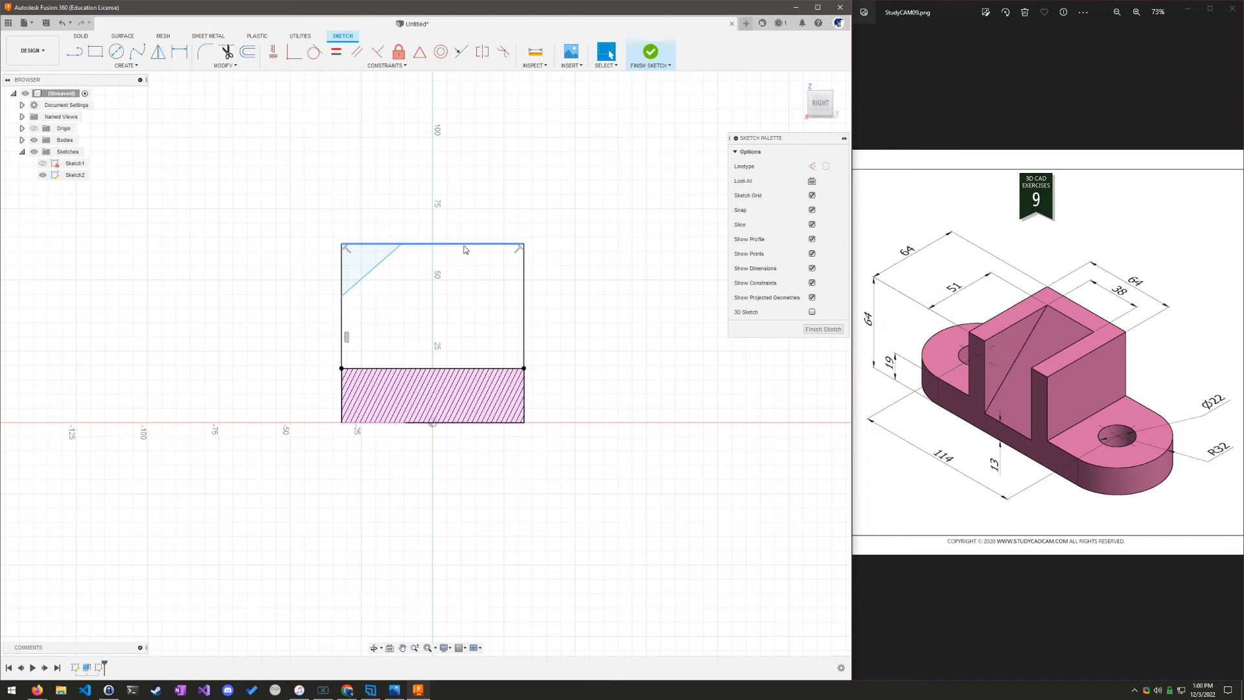
Raise the outline's top line and dimension it 64 mm above the bottom edge of the base
{"action": "left_click_drag", "start_coordinate": [465, 245], "coordinate": [468, 189]}
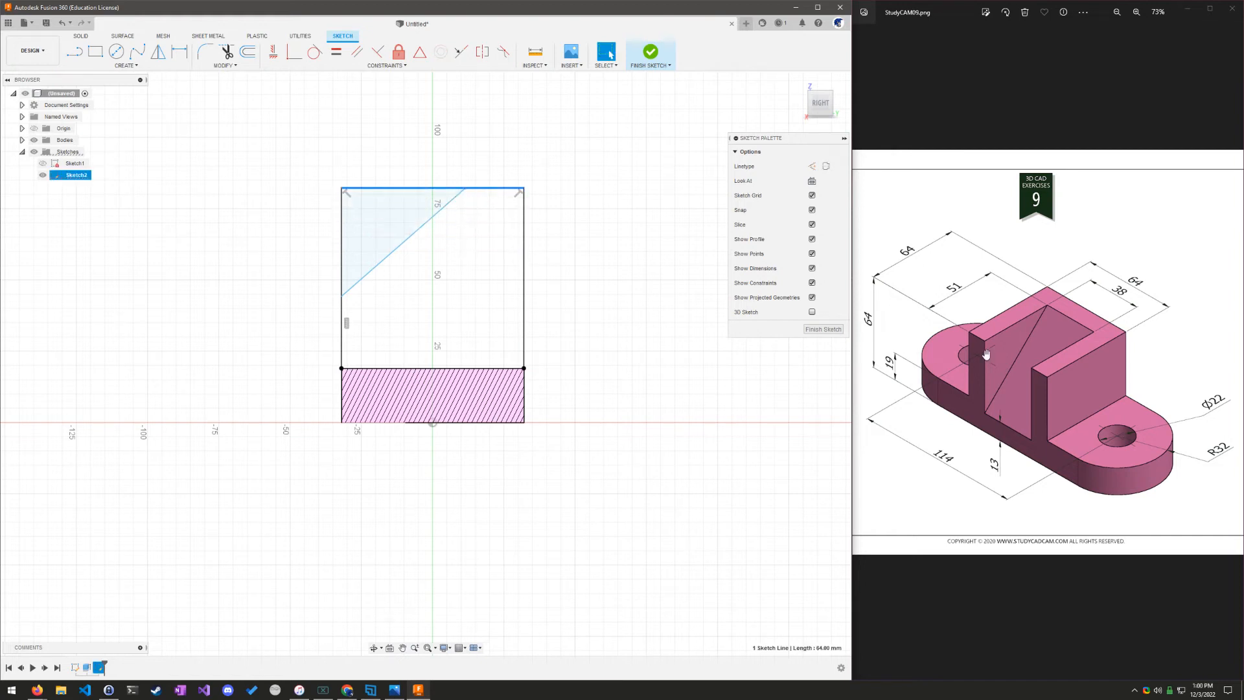
{"action": "left_click", "coordinate": [623, 253]}
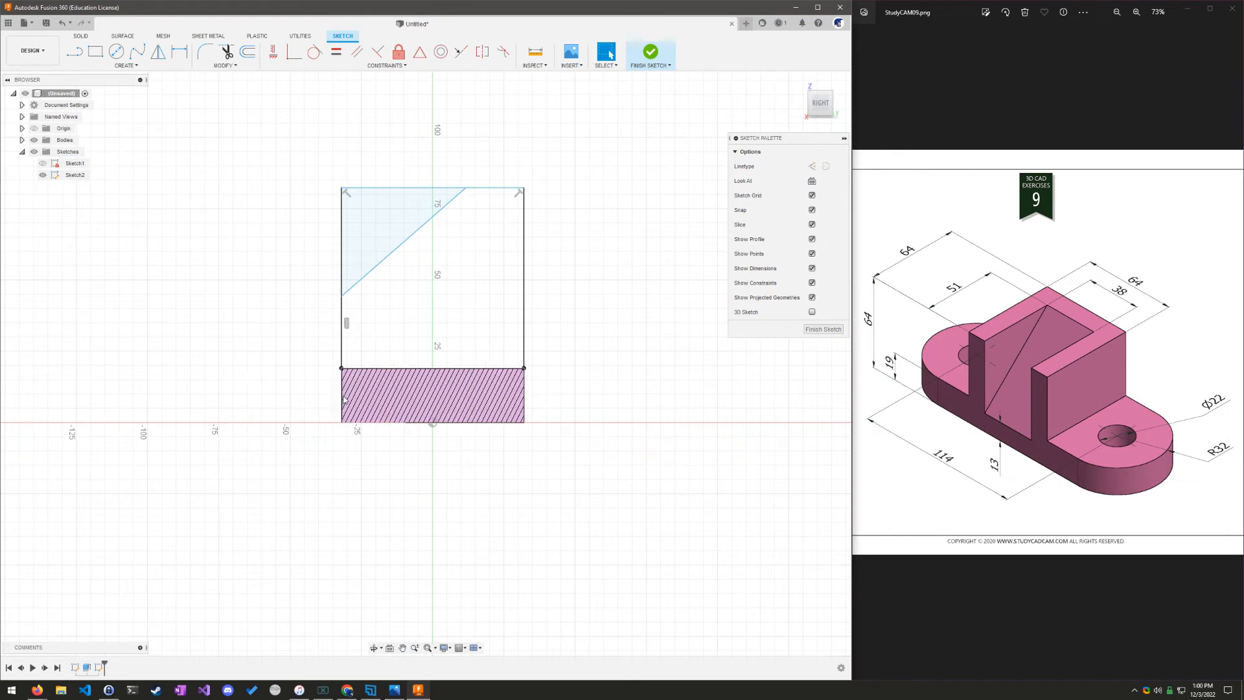
{"action": "left_click", "coordinate": [179, 51]}
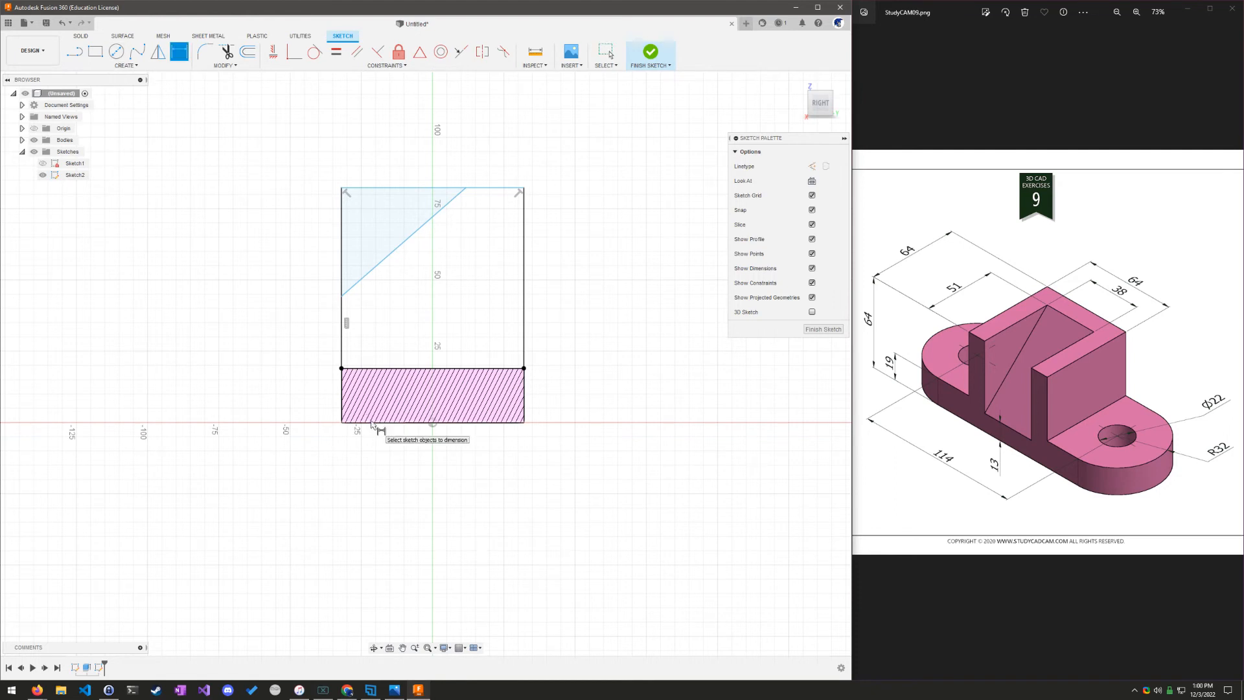
{"action": "left_click", "coordinate": [370, 422]}
{"action": "left_click", "coordinate": [395, 189]}
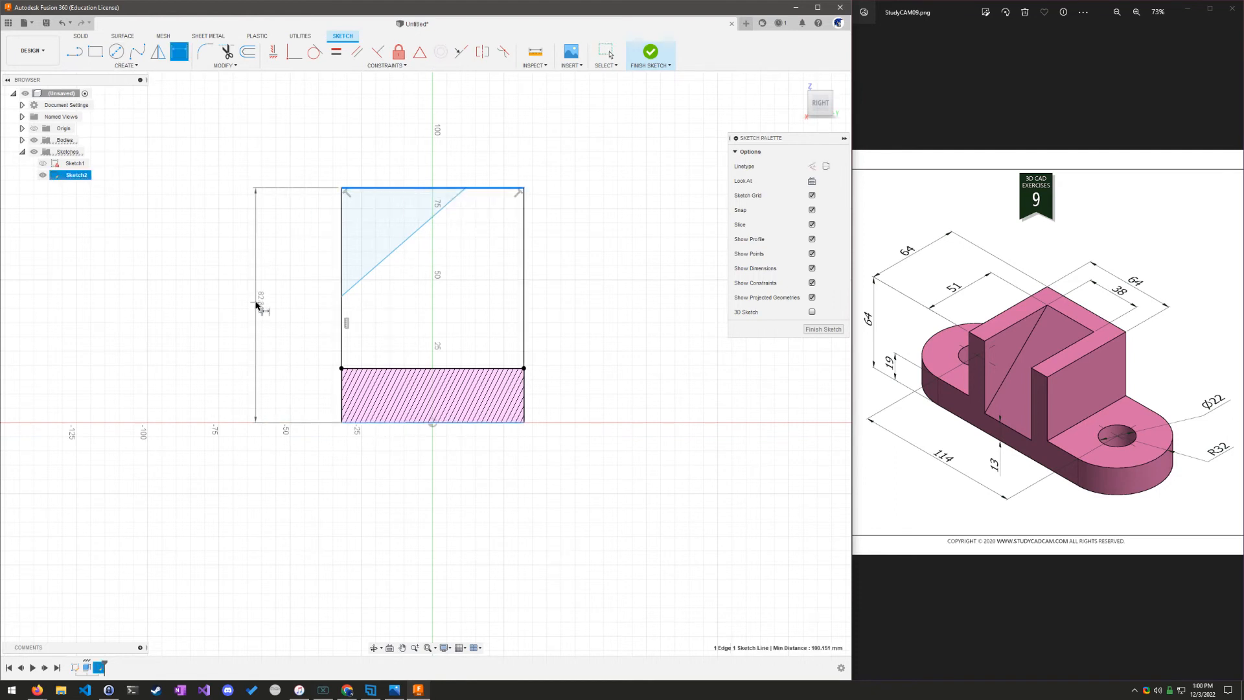
{"action": "left_click", "coordinate": [292, 347]}
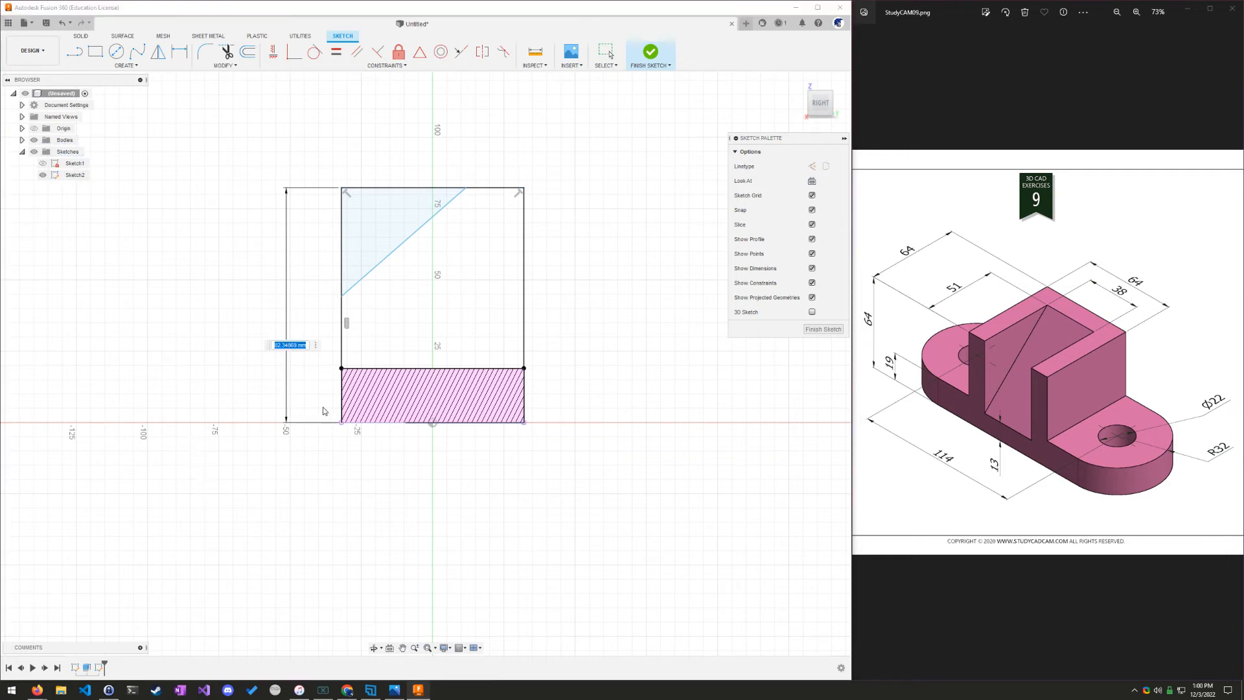
{"action": "type", "text": "64"}
{"action": "key", "text": "Return"}
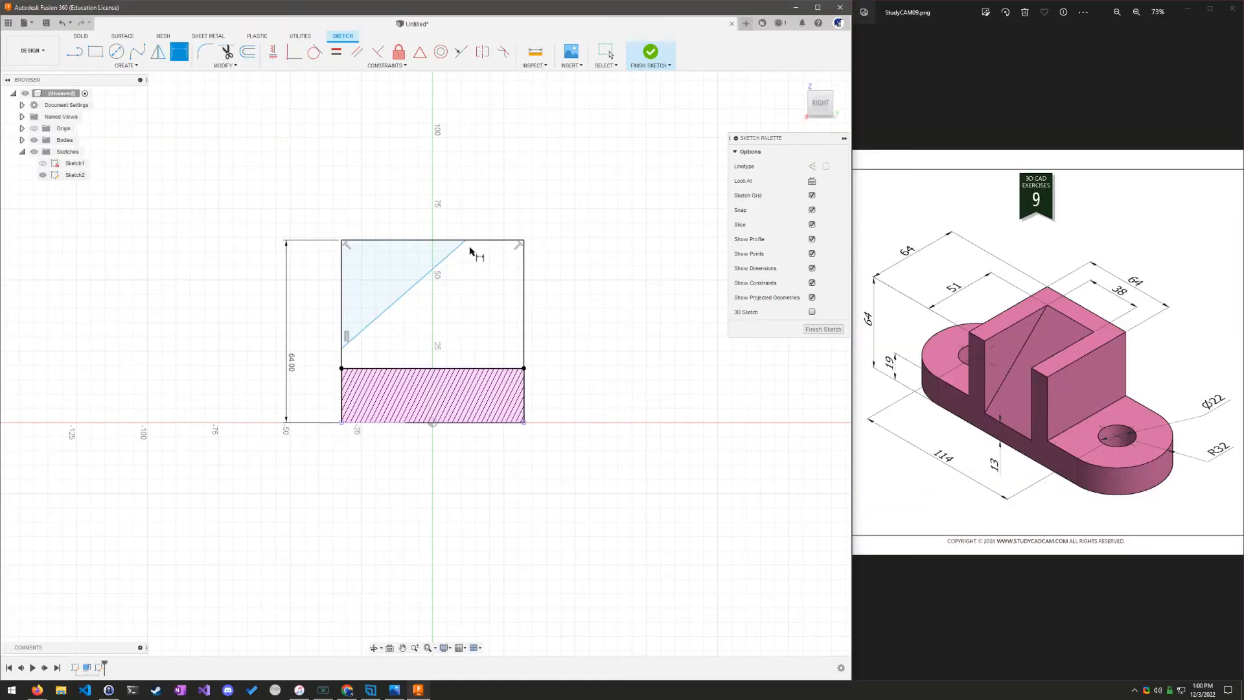
Dimension the horizontal distance from the left vertical line to the diagonal's upper end as 51 mm
{"action": "left_click", "coordinate": [465, 241]}
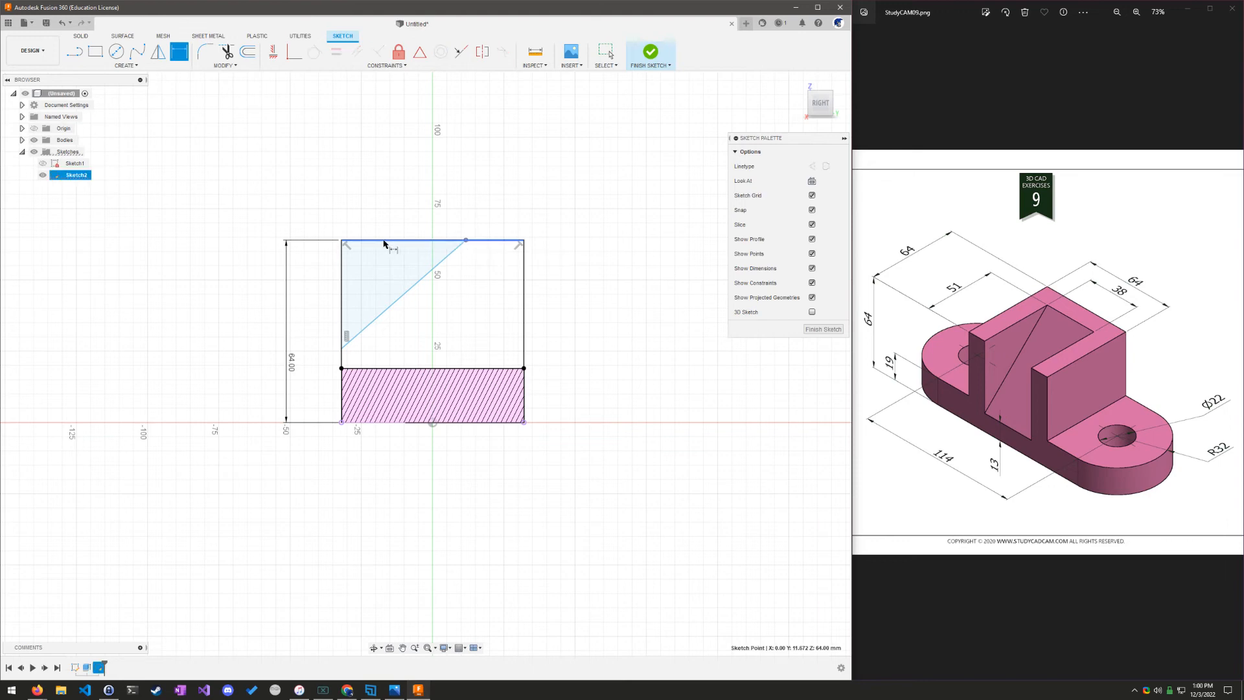
{"action": "left_click", "coordinate": [342, 285]}
{"action": "left_click", "coordinate": [400, 184]}
{"action": "type", "text": "5"}
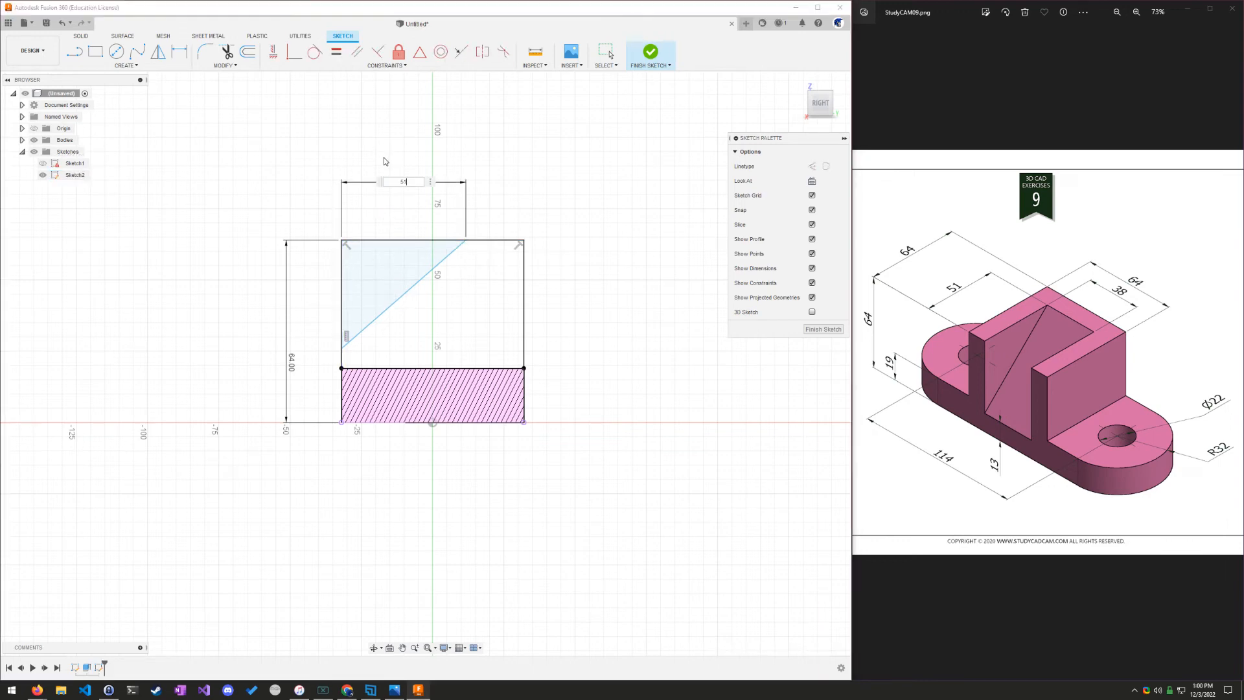
{"action": "type", "text": "1"}
{"action": "key", "text": "Return"}
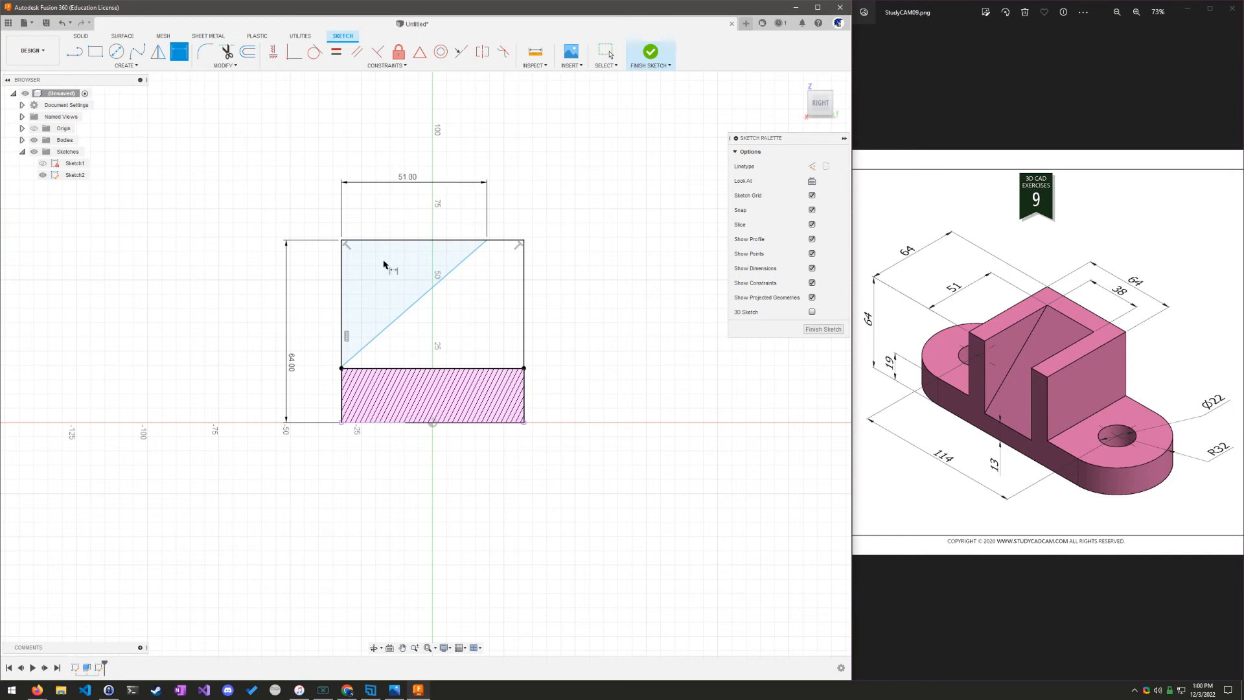
Dimension the diagonal's lower end 13 mm above the base section's bottom edge and finish the sketch
{"action": "scroll", "coordinate": [332, 387], "scroll_direction": "up", "scroll_amount": 3}
{"action": "scroll", "coordinate": [348, 363], "scroll_direction": "up", "scroll_amount": 2}
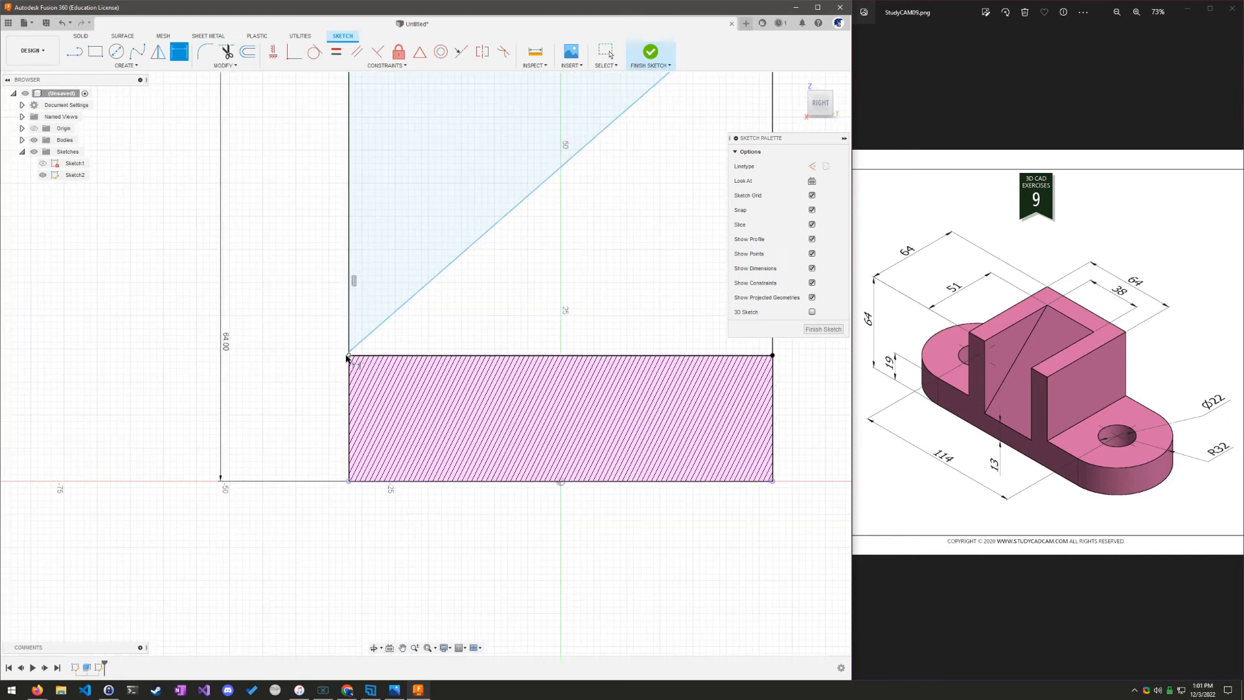
{"action": "scroll", "coordinate": [349, 355], "scroll_direction": "up", "scroll_amount": 1}
{"action": "scroll", "coordinate": [350, 355], "scroll_direction": "up", "scroll_amount": 2}
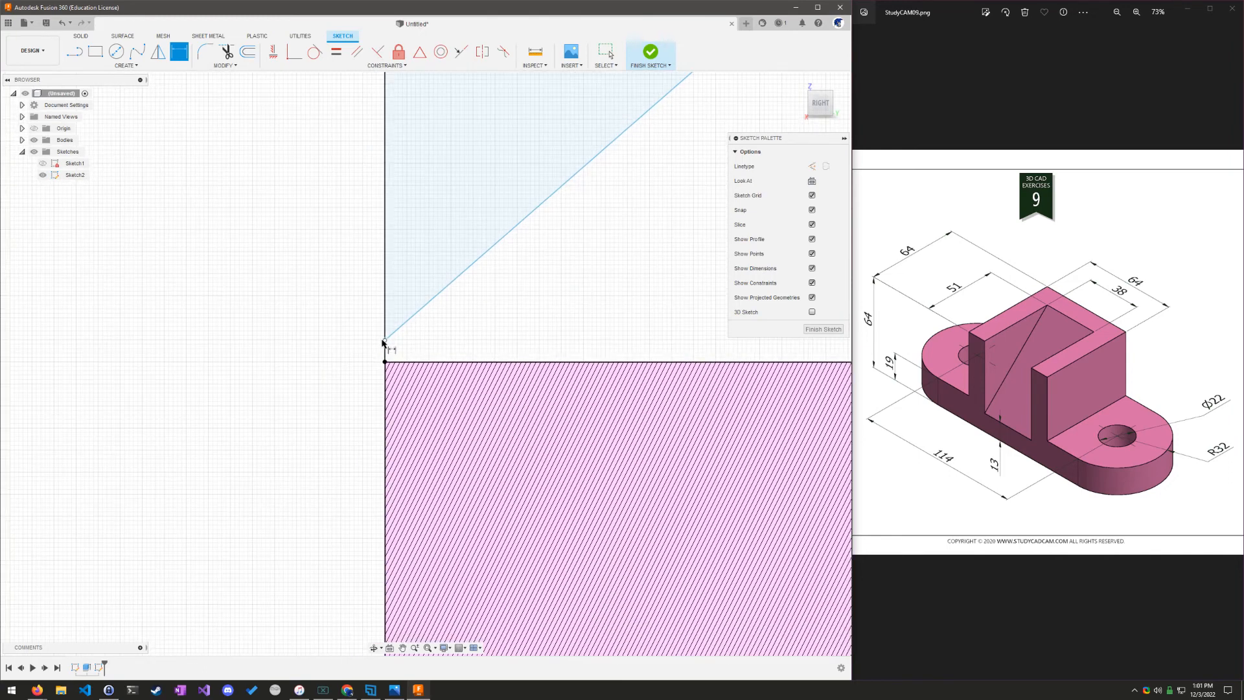
{"action": "scroll", "coordinate": [267, 552], "scroll_direction": "down", "scroll_amount": 3}
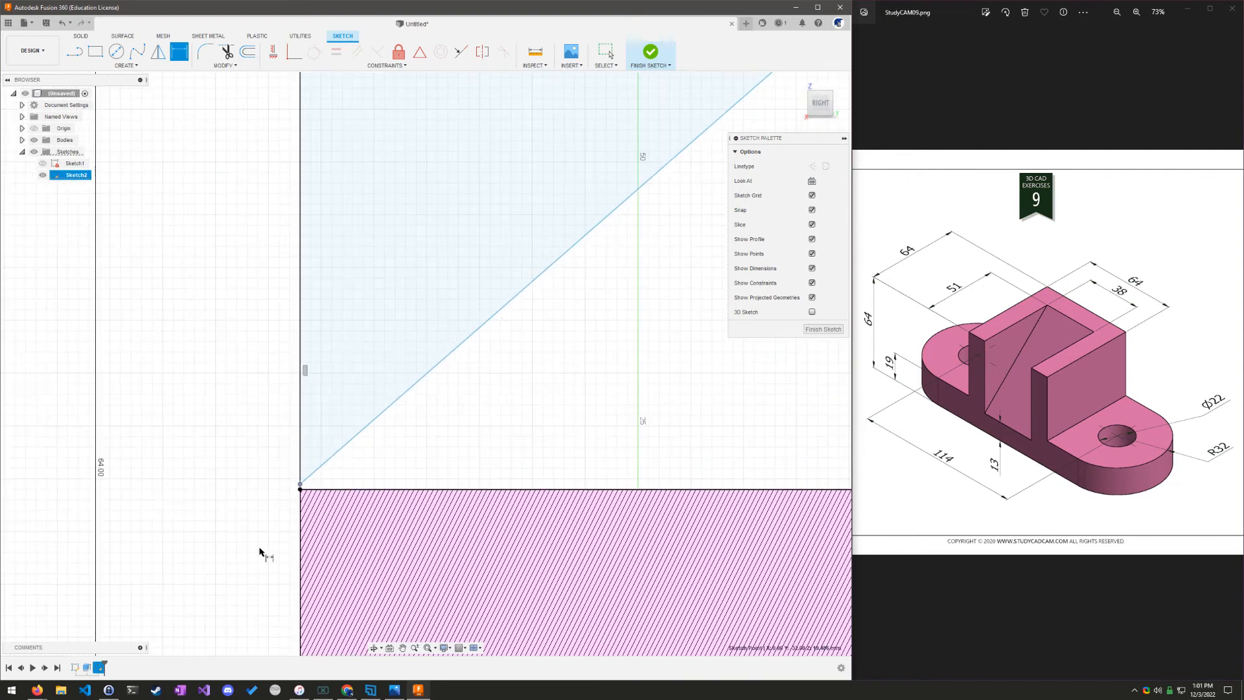
{"action": "middle_click_drag", "start_coordinate": [256, 551], "coordinate": [270, 332]}
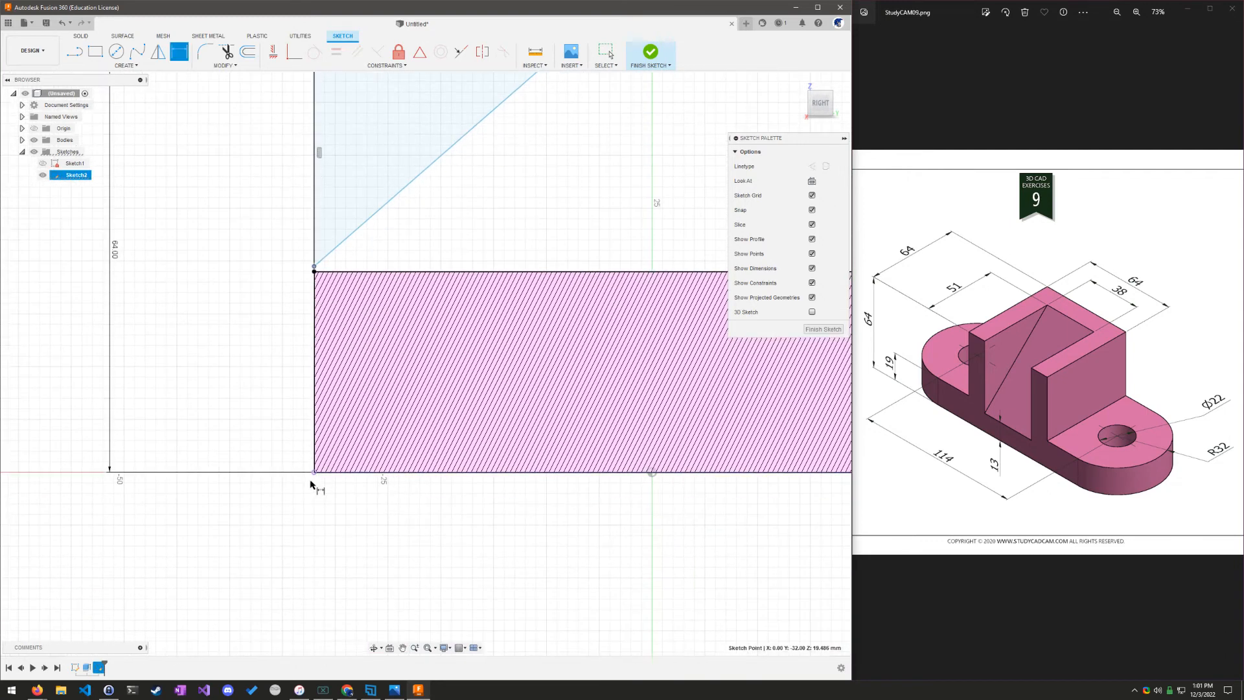
{"action": "left_click", "coordinate": [333, 473]}
{"action": "left_click", "coordinate": [266, 383]}
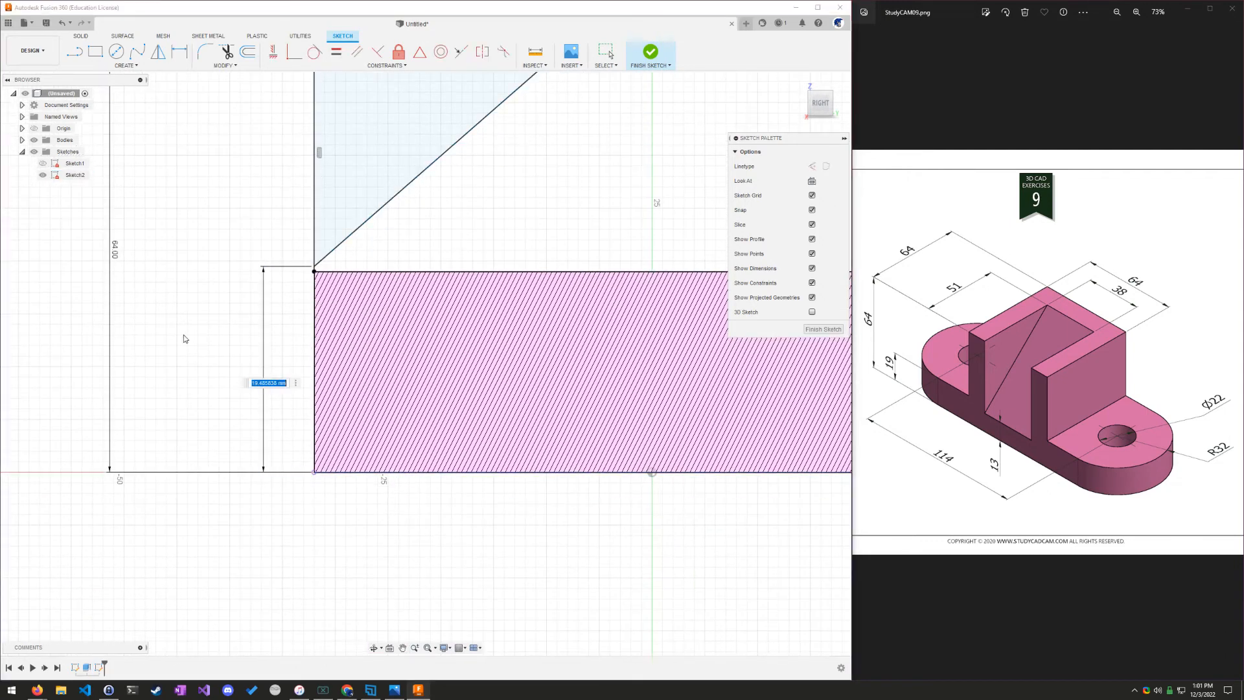
{"action": "type", "text": "13"}
{"action": "key", "text": "Return"}
{"action": "scroll", "coordinate": [245, 280], "scroll_direction": "down", "scroll_amount": 3}
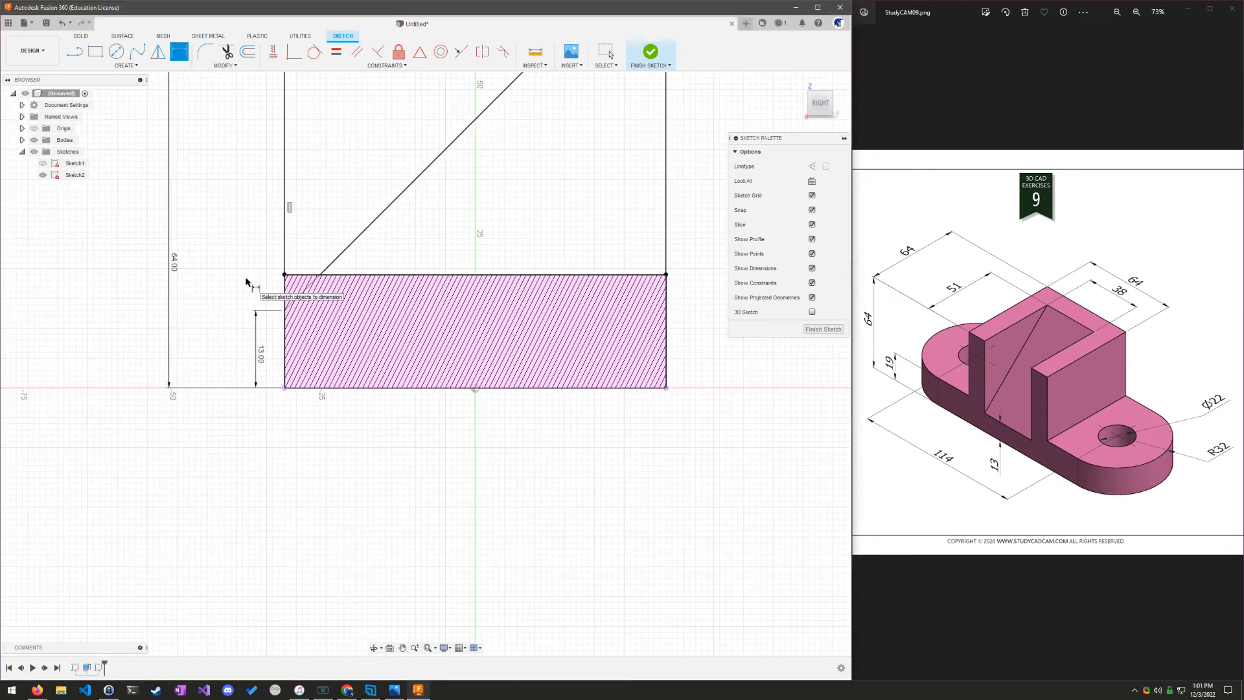
{"action": "scroll", "coordinate": [246, 282], "scroll_direction": "down", "scroll_amount": 3}
{"action": "middle_click_drag", "start_coordinate": [356, 397], "coordinate": [399, 479], "text": "shift"}
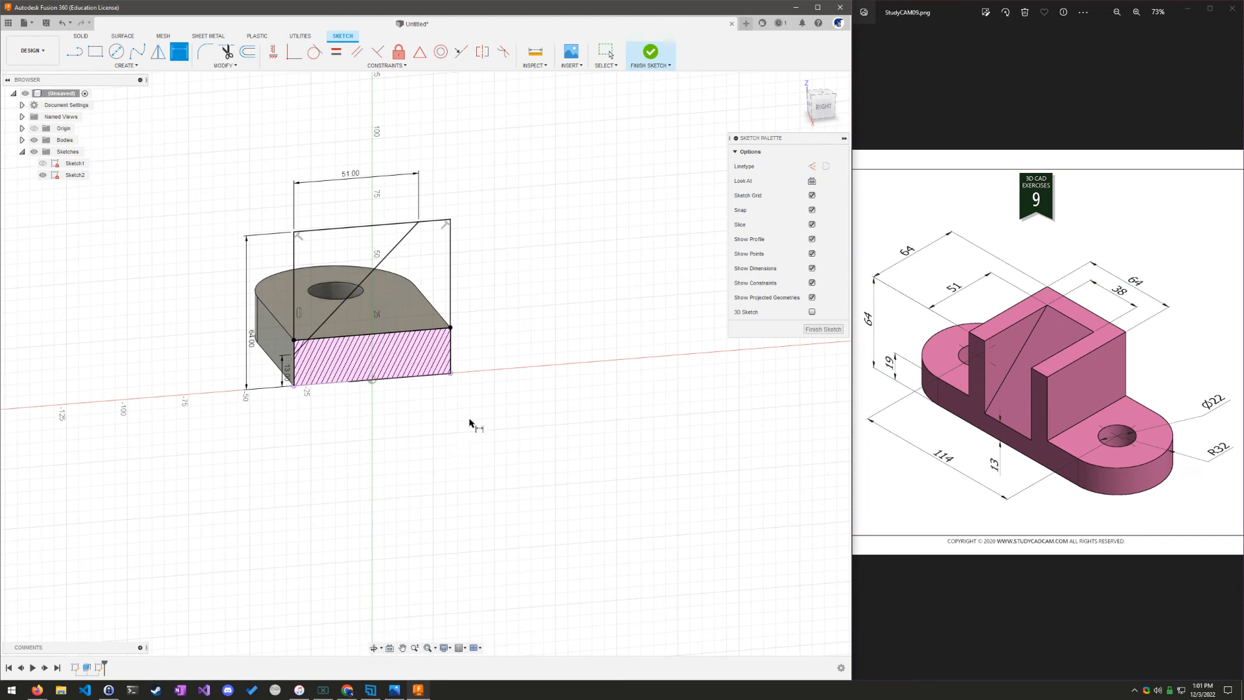
{"action": "left_click", "coordinate": [822, 106]}
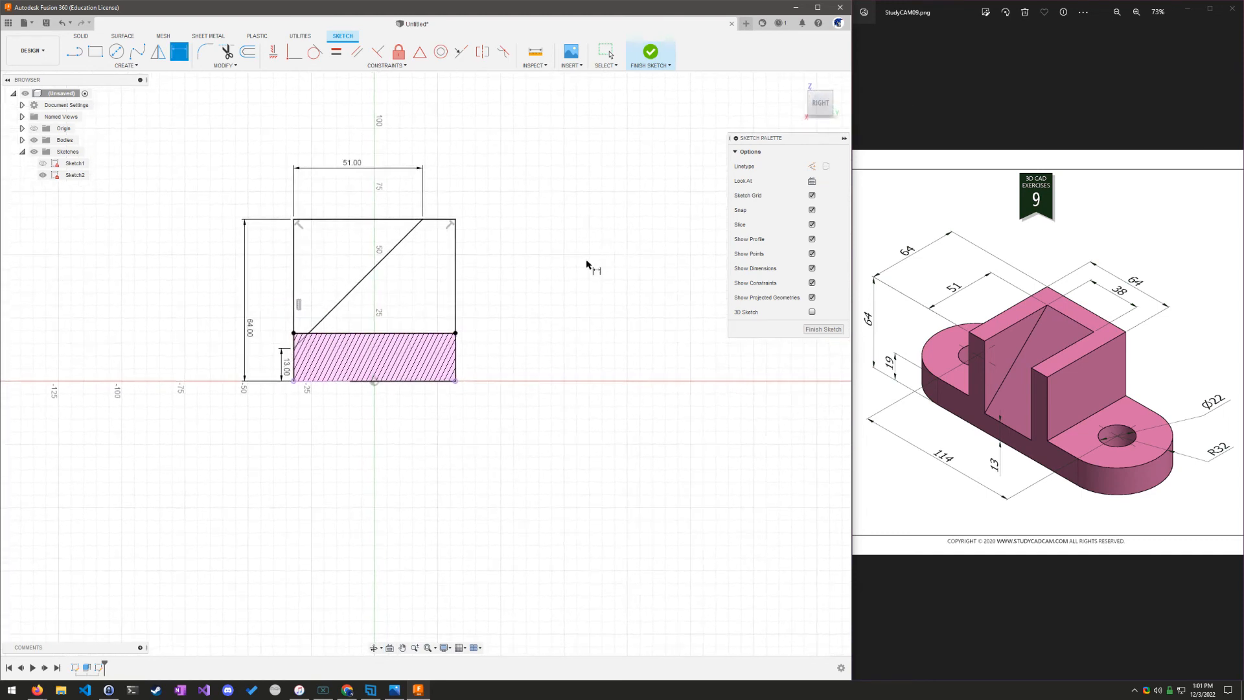
{"action": "key", "text": "Escape"}
{"action": "middle_click_drag", "start_coordinate": [530, 433], "coordinate": [547, 444], "text": "shift"}
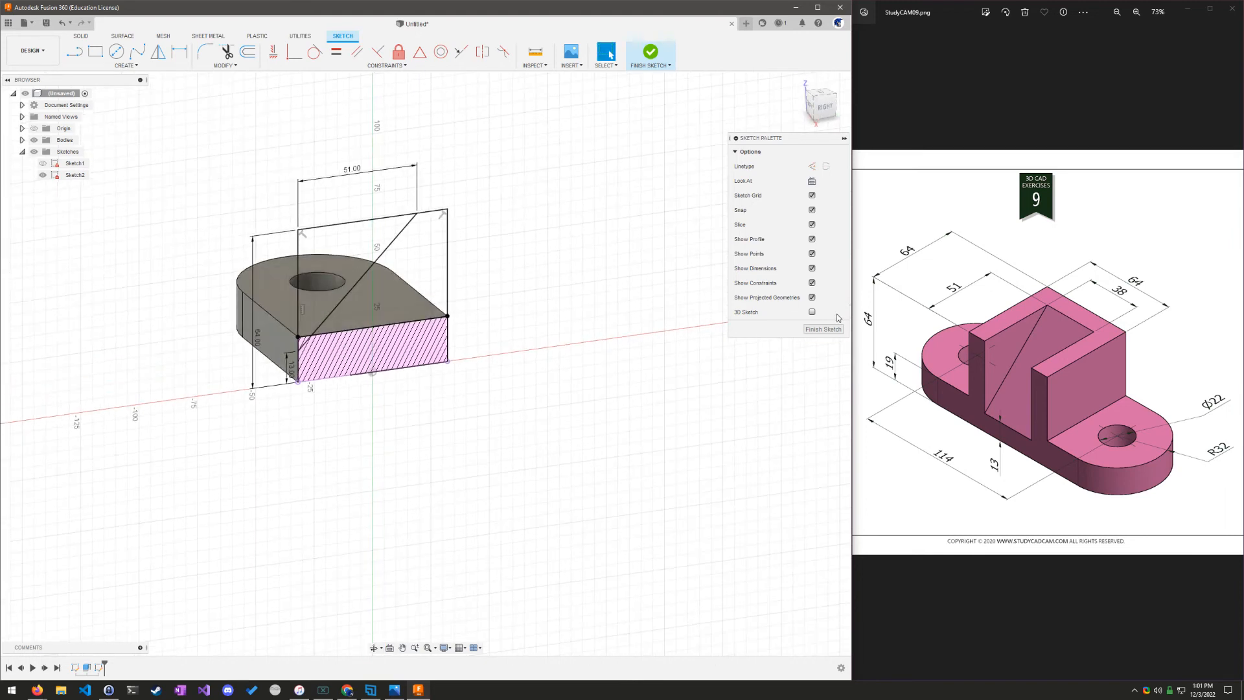
{"action": "left_click", "coordinate": [823, 329]}
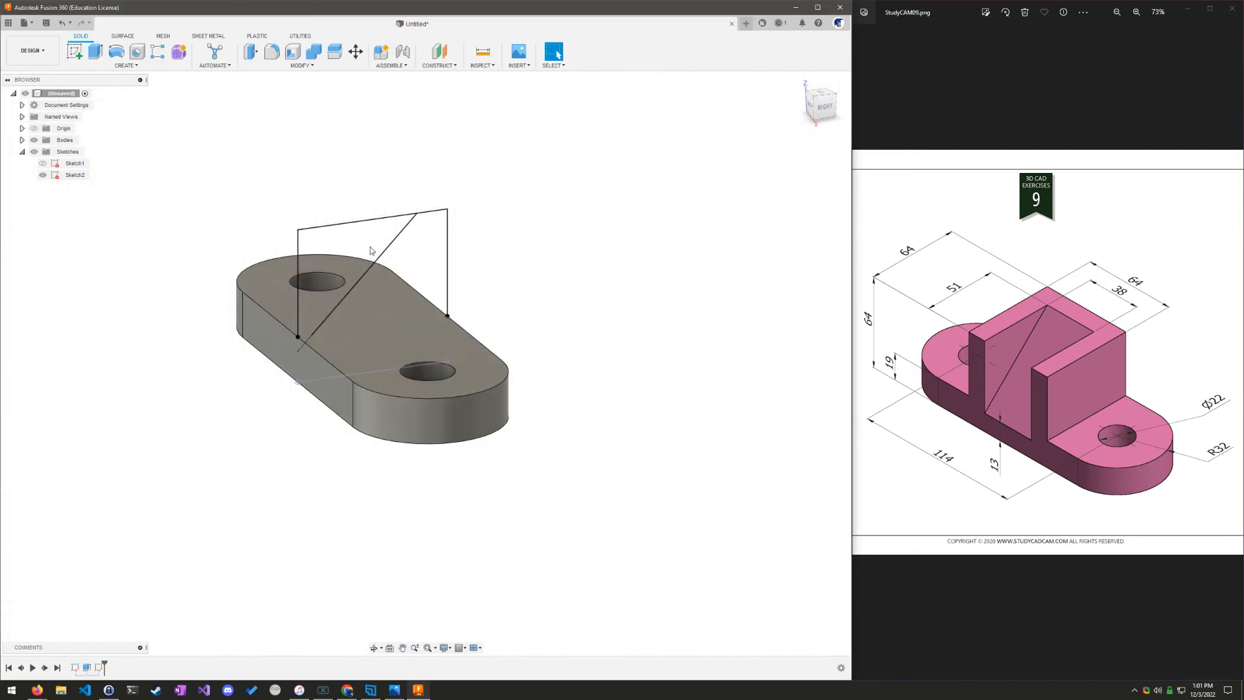
Reopen Sketch2 for editing and turn on the Slice option
{"action": "right_click", "coordinate": [83, 176]}
{"action": "left_click", "coordinate": [121, 204]}
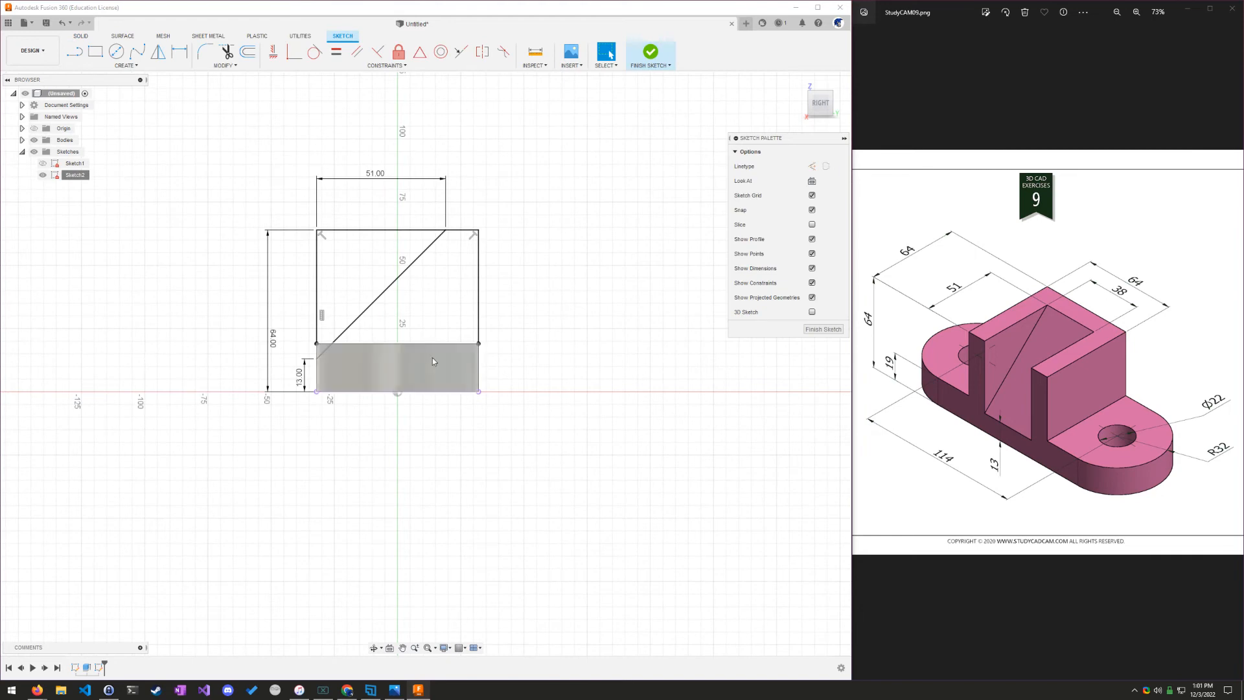
{"action": "left_click", "coordinate": [812, 225]}
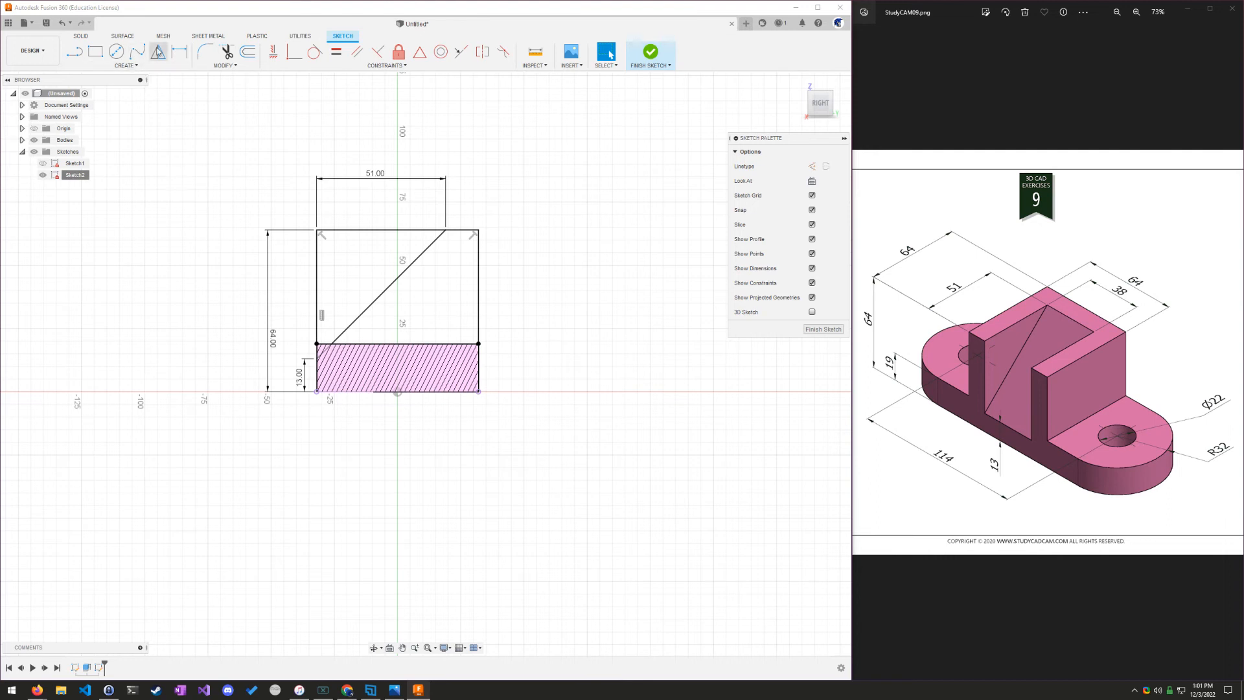
Intersect the base body with the sketch plane, using the body selection filter and keeping the projection link
{"action": "left_click", "coordinate": [117, 66]}
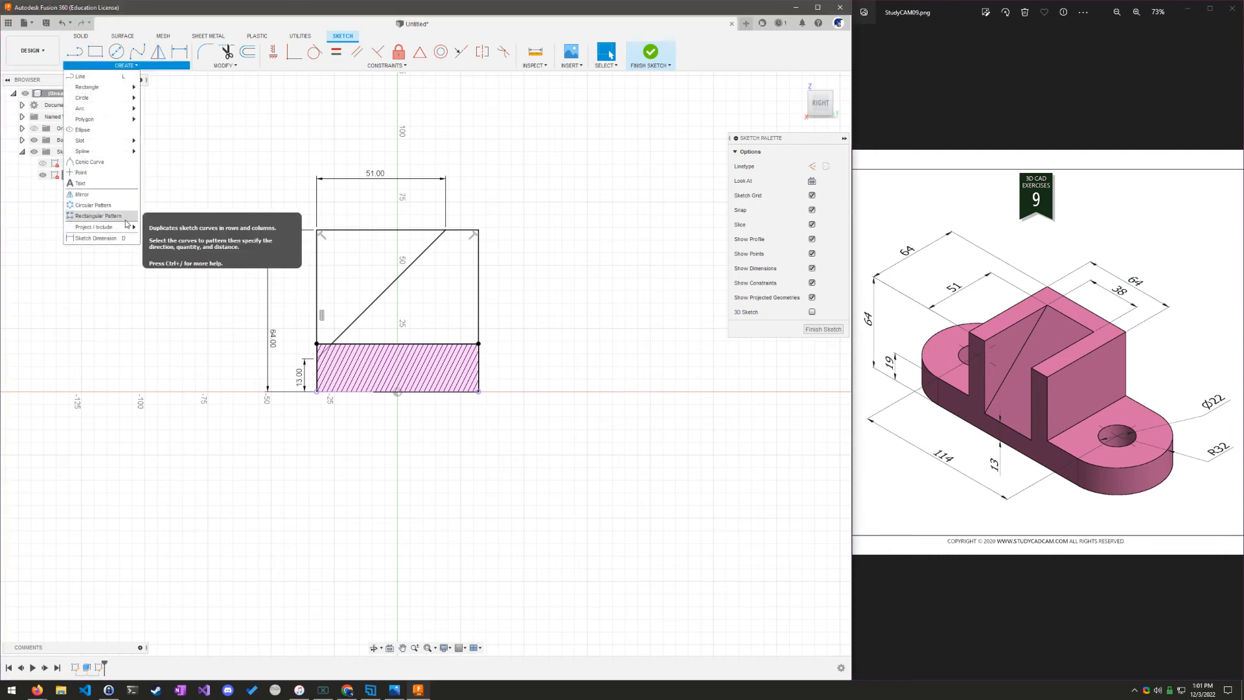
{"action": "mouse_move", "coordinate": [130, 226]}
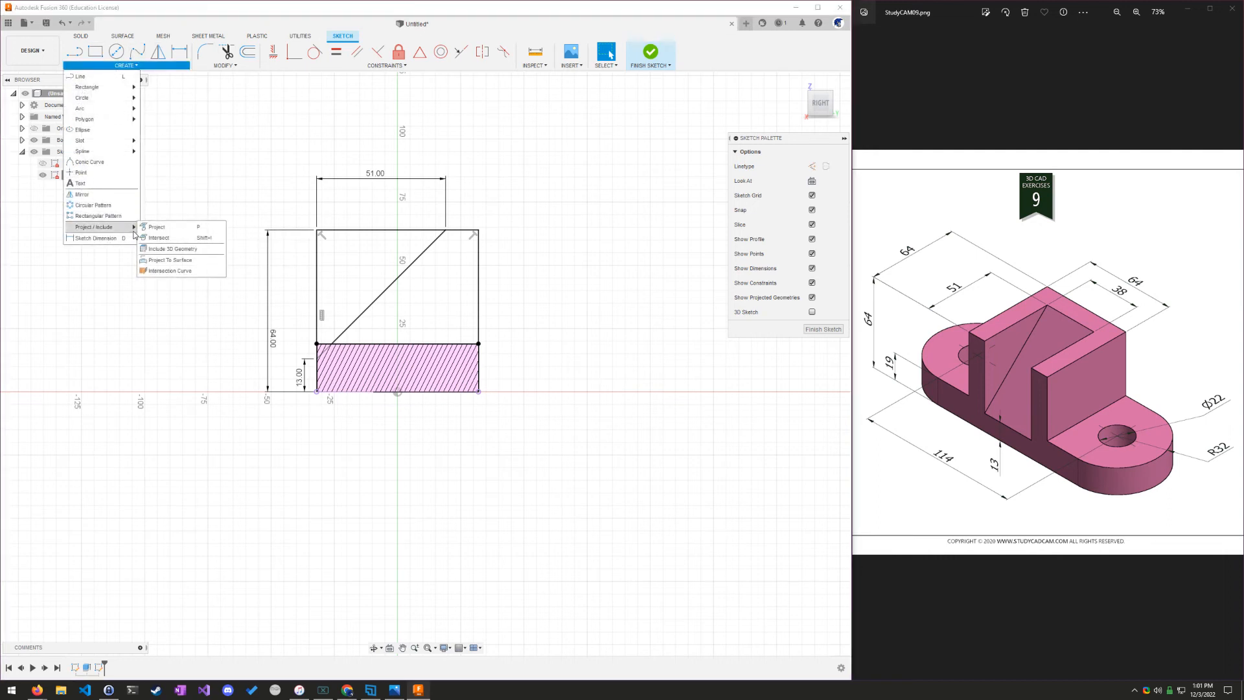
{"action": "left_click", "coordinate": [188, 239]}
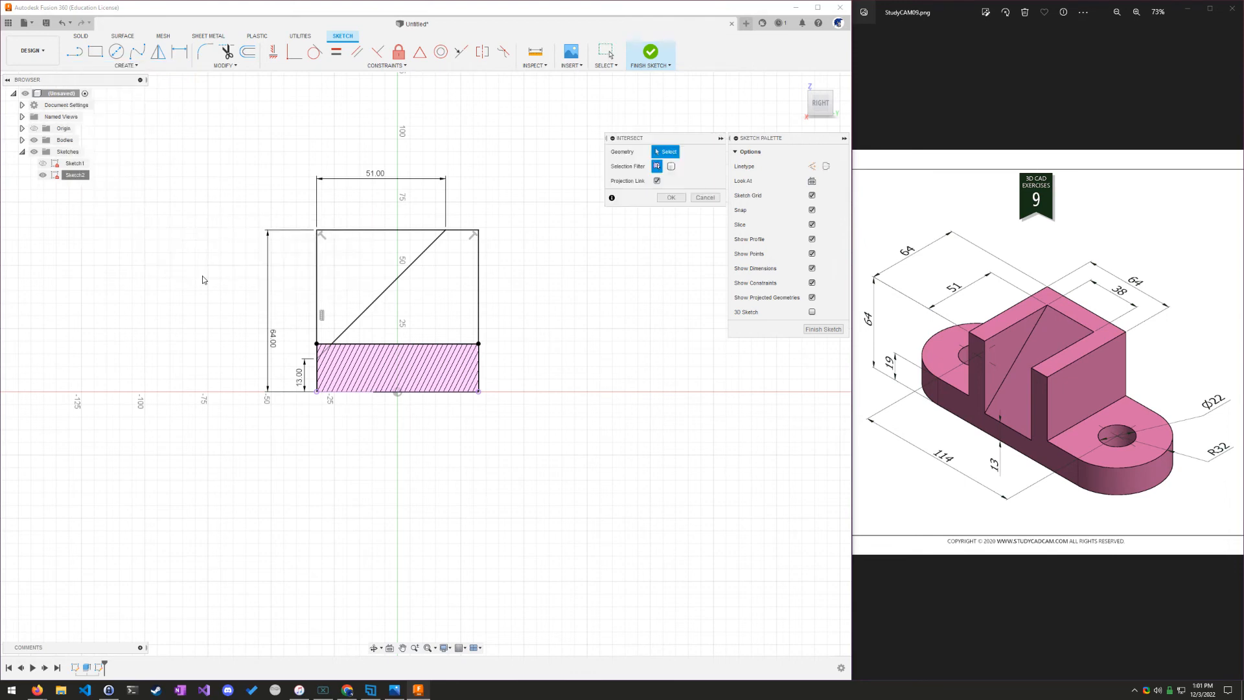
{"action": "middle_click_drag", "start_coordinate": [202, 280], "coordinate": [221, 295], "text": "shift"}
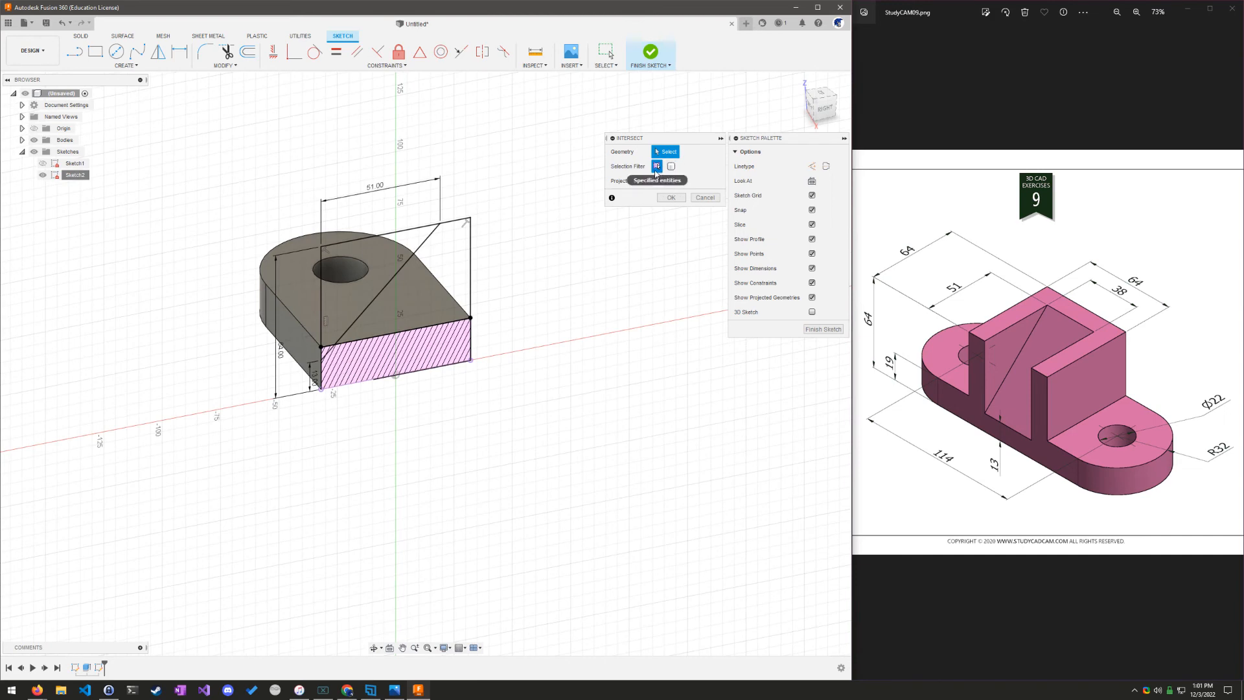
{"action": "left_click", "coordinate": [669, 171]}
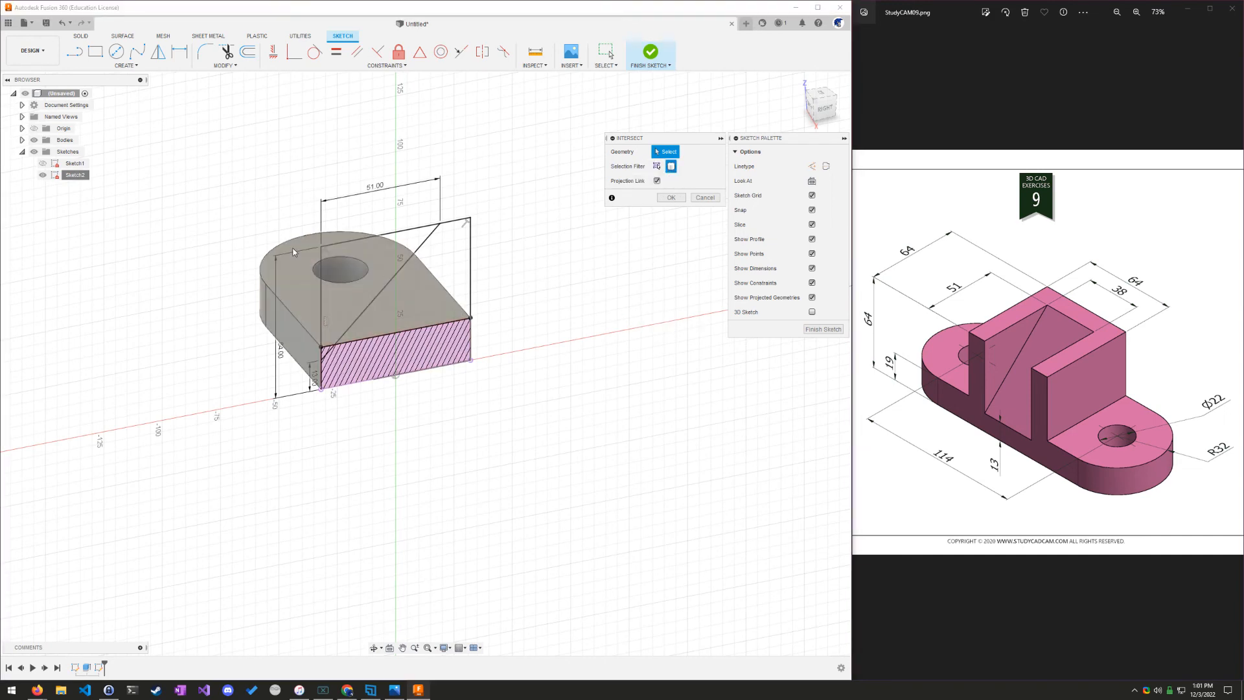
{"action": "left_click", "coordinate": [313, 285]}
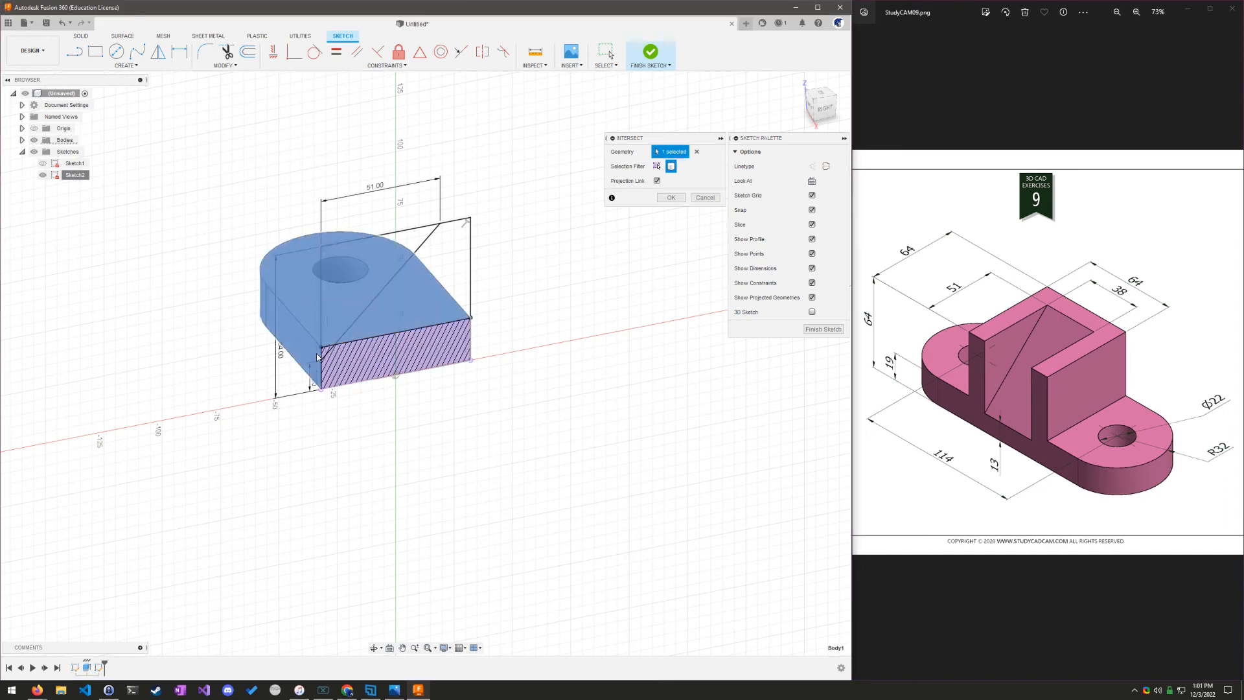
{"action": "left_click", "coordinate": [671, 197]}
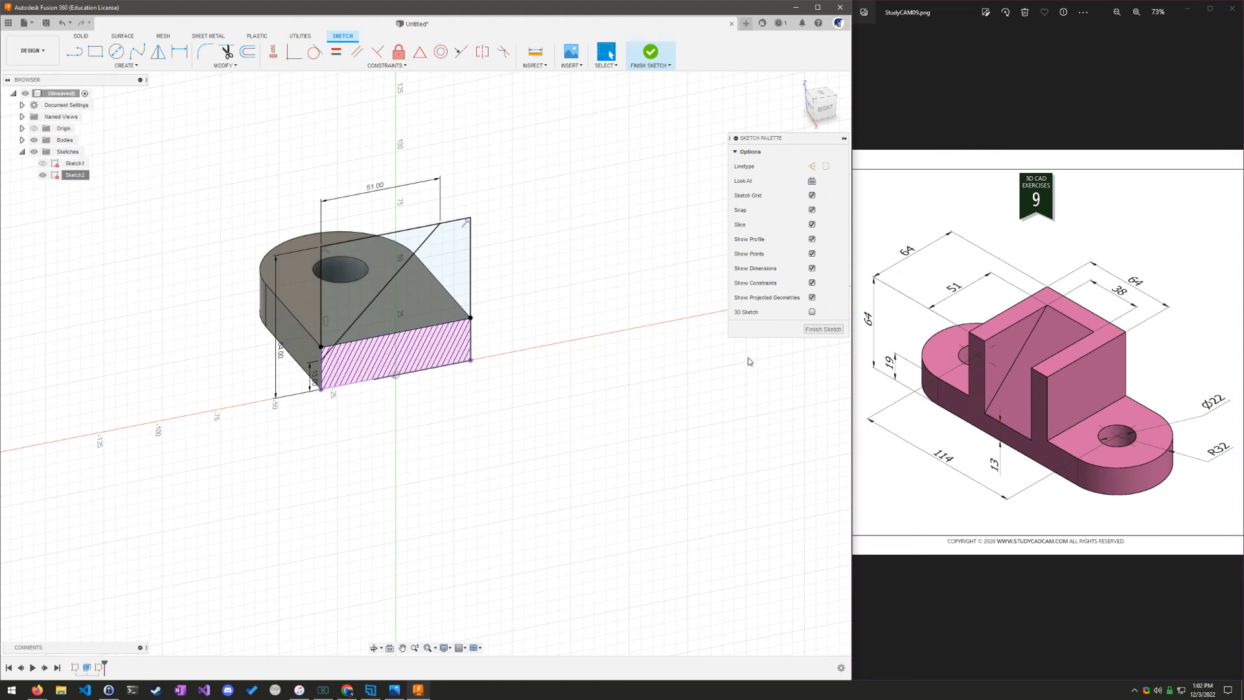
Finish the sketch and hide all bodies so only Sketch2 is displayed
{"action": "left_click", "coordinate": [823, 109]}
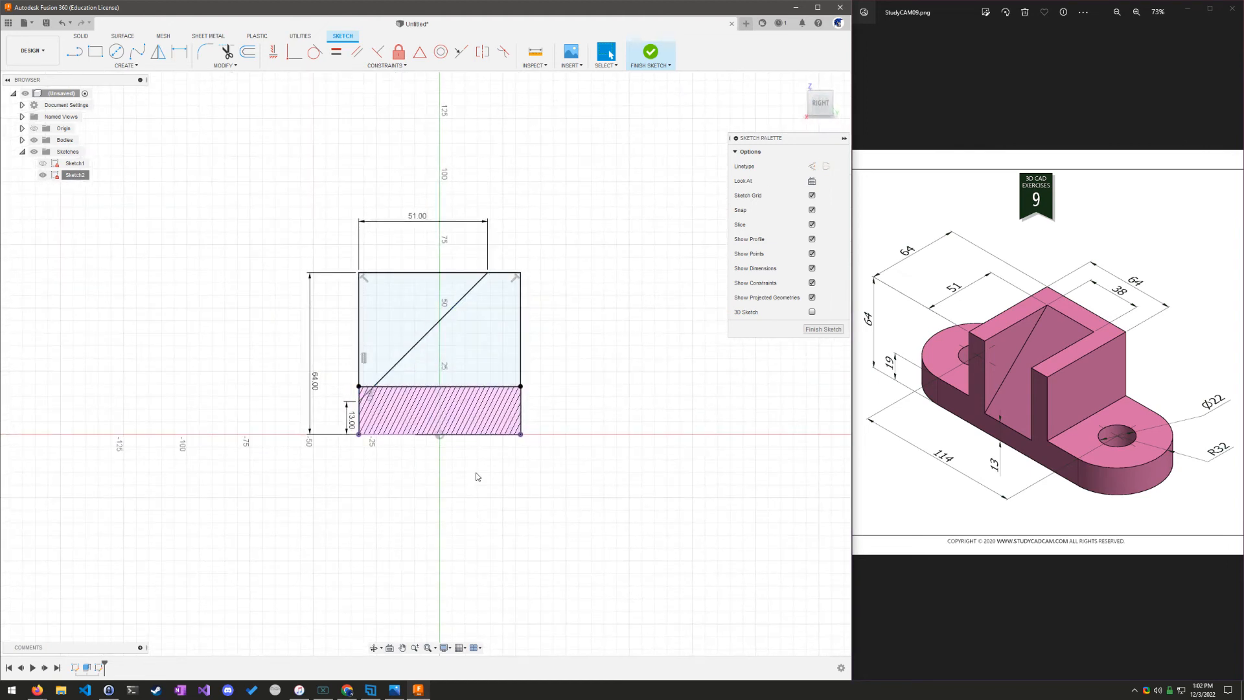
{"action": "left_click", "coordinate": [822, 329]}
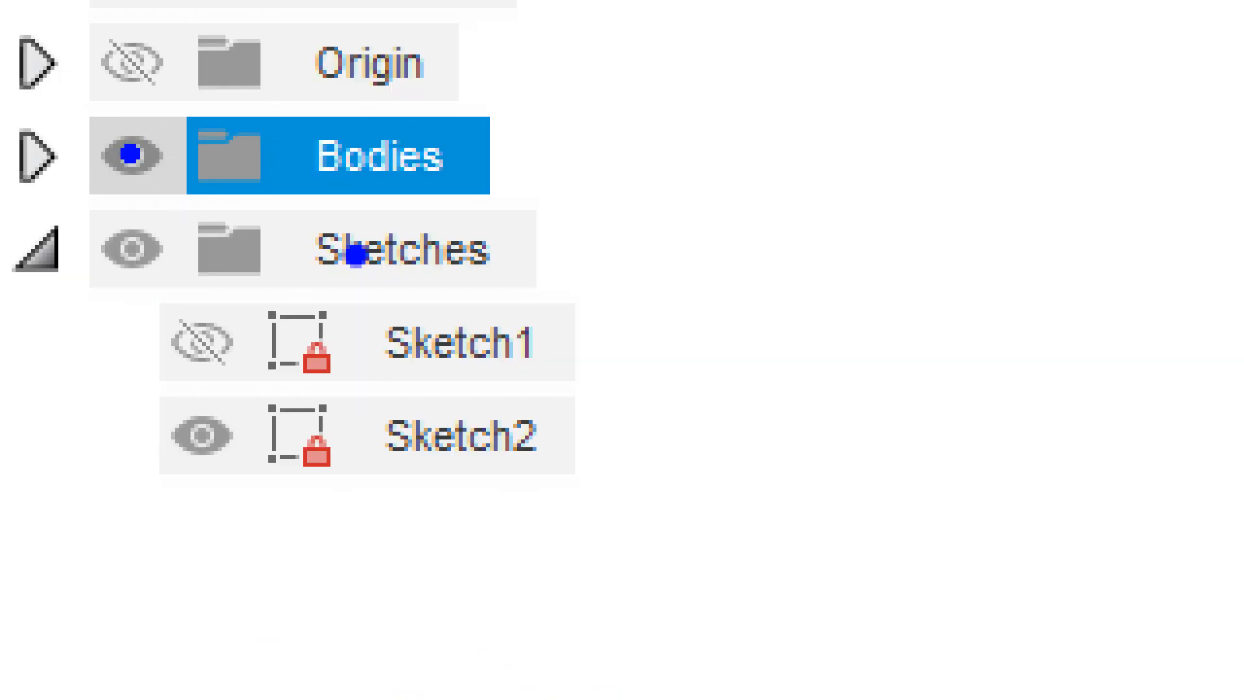
{"action": "left_click", "coordinate": [132, 154]}
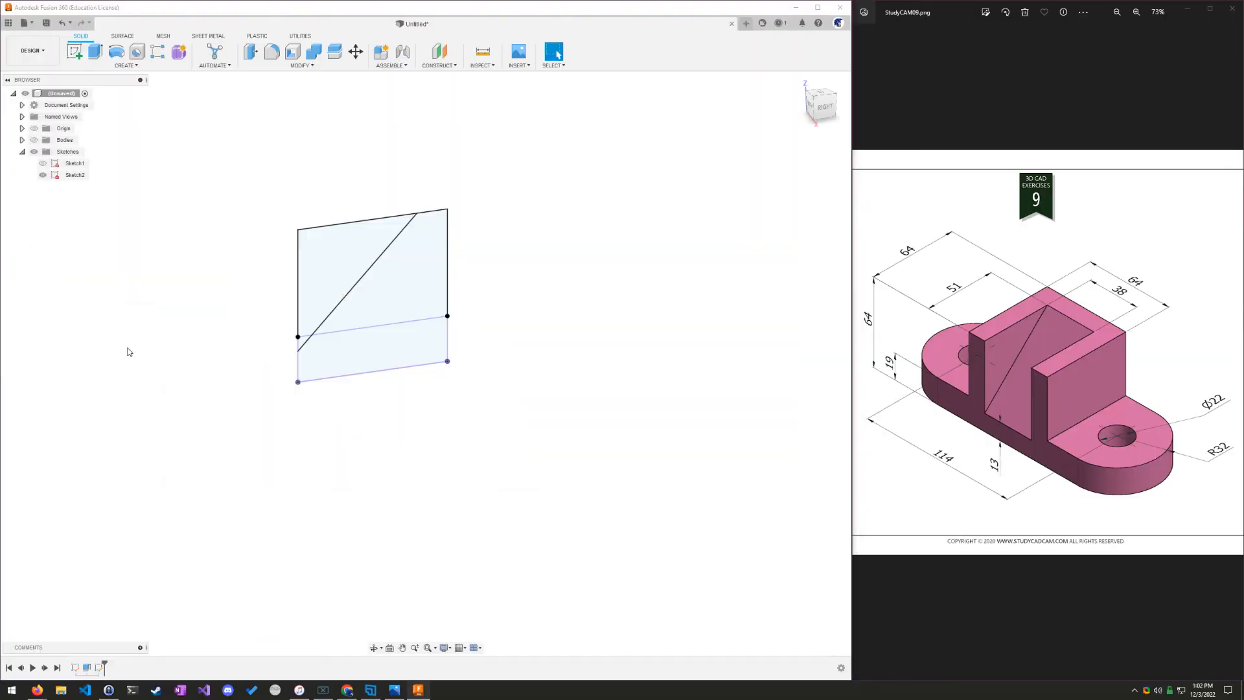
{"action": "left_click", "coordinate": [331, 269]}
{"action": "scroll", "coordinate": [286, 333], "scroll_direction": "up", "scroll_amount": 6}
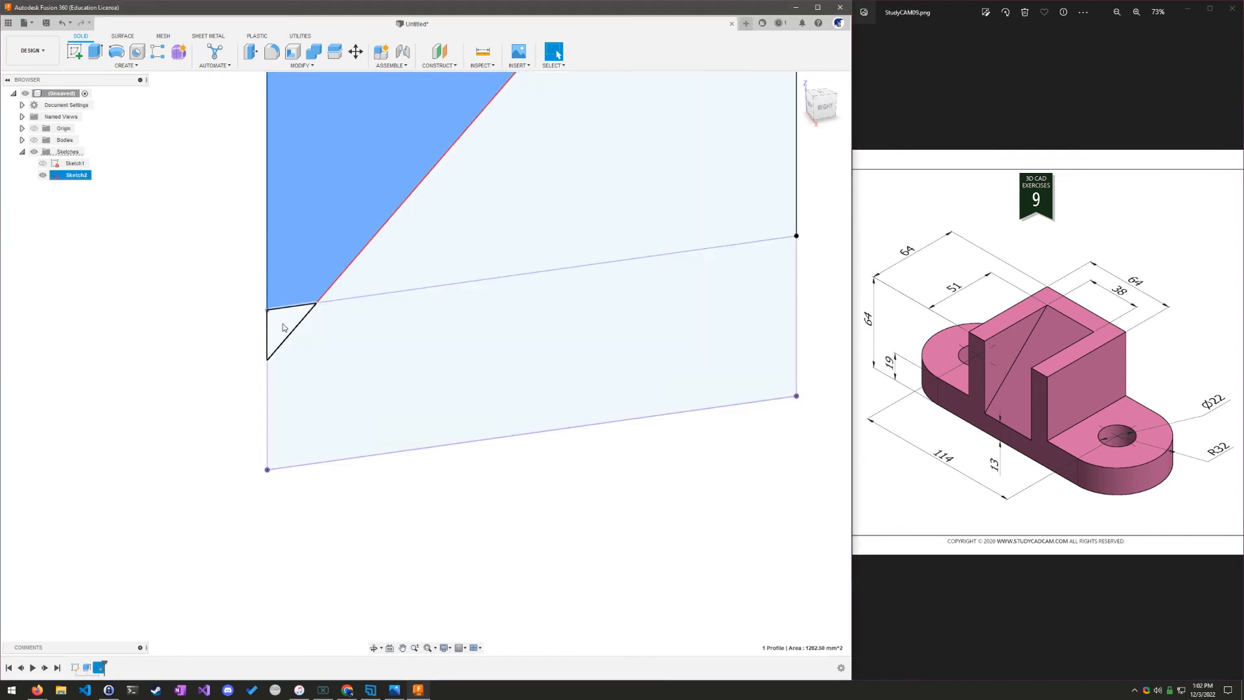
{"action": "left_click", "coordinate": [283, 325], "text": "shift"}
{"action": "scroll", "coordinate": [169, 284], "scroll_direction": "down", "scroll_amount": 5}
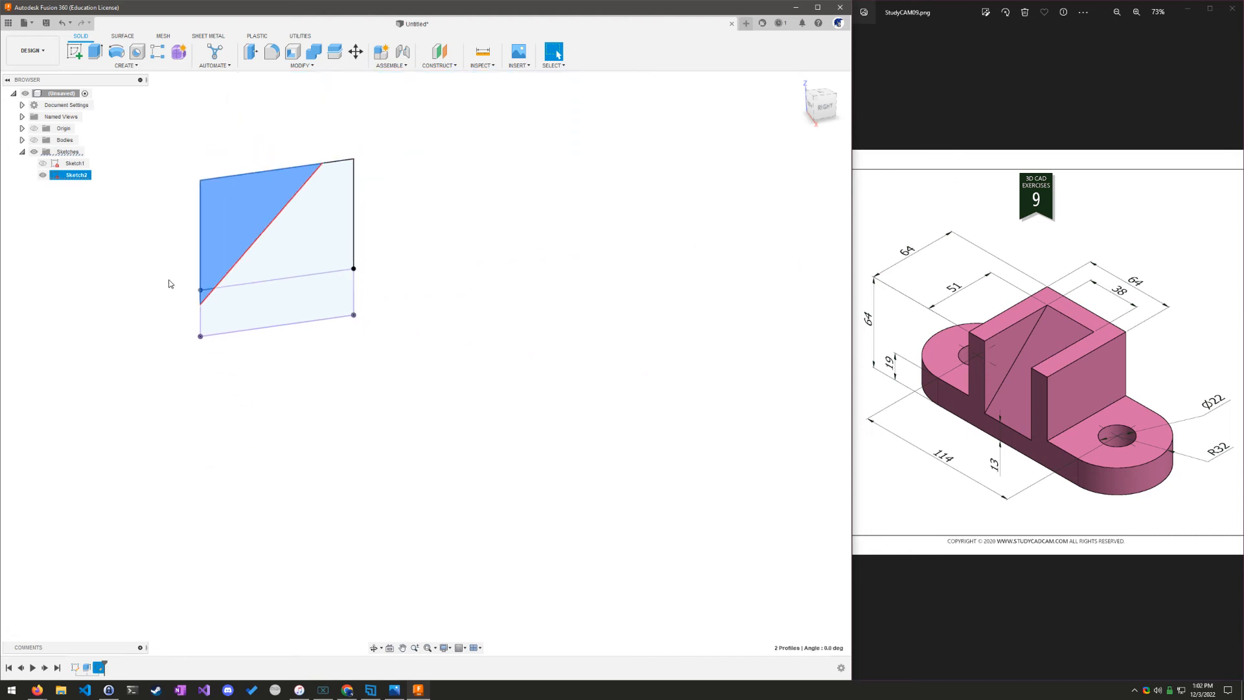
{"action": "left_click", "coordinate": [169, 279]}
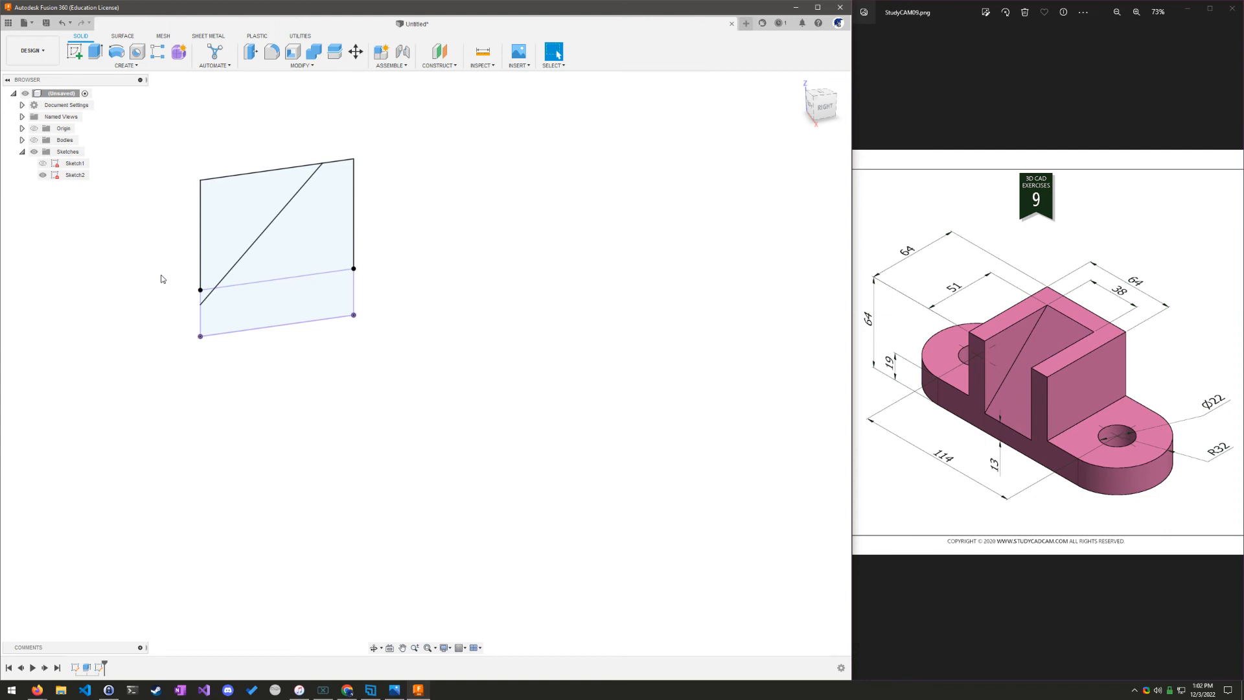
Show the bodies again and extrude both profiles above the base symmetrically to a 64 mm whole length, joined to the base
{"action": "scroll", "coordinate": [303, 203], "scroll_direction": "up", "scroll_amount": 2}
{"action": "left_click", "coordinate": [228, 234]}
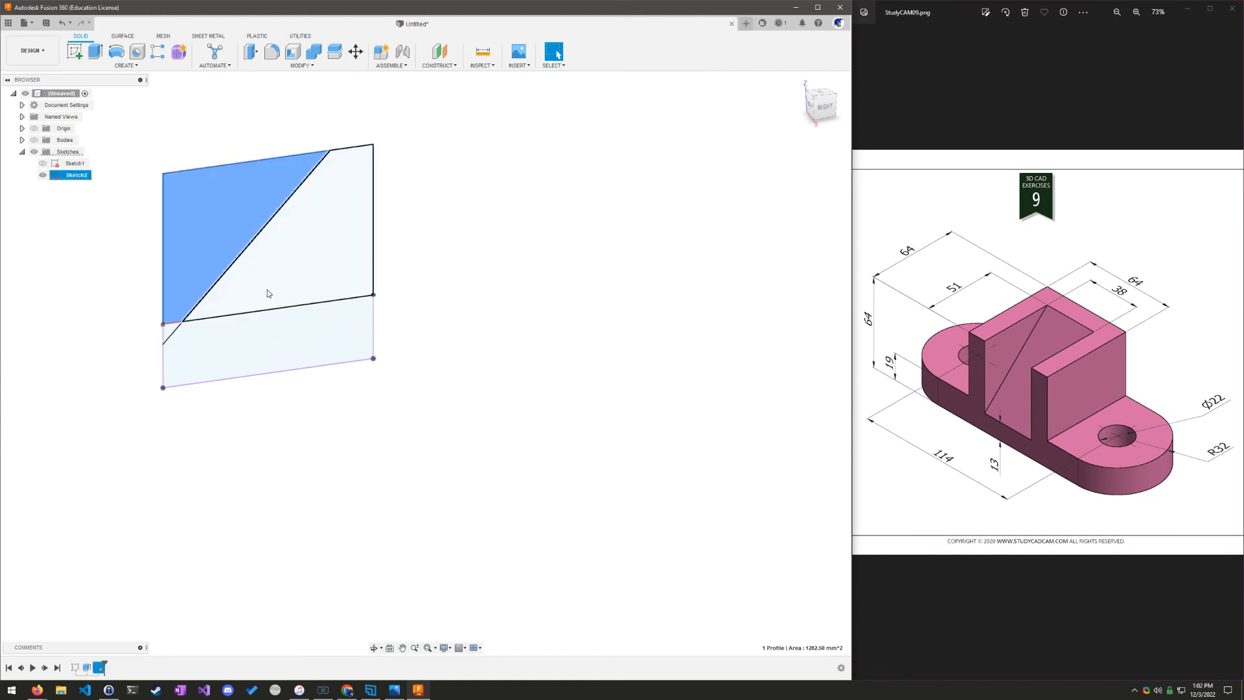
{"action": "left_click", "coordinate": [272, 290], "text": "shift"}
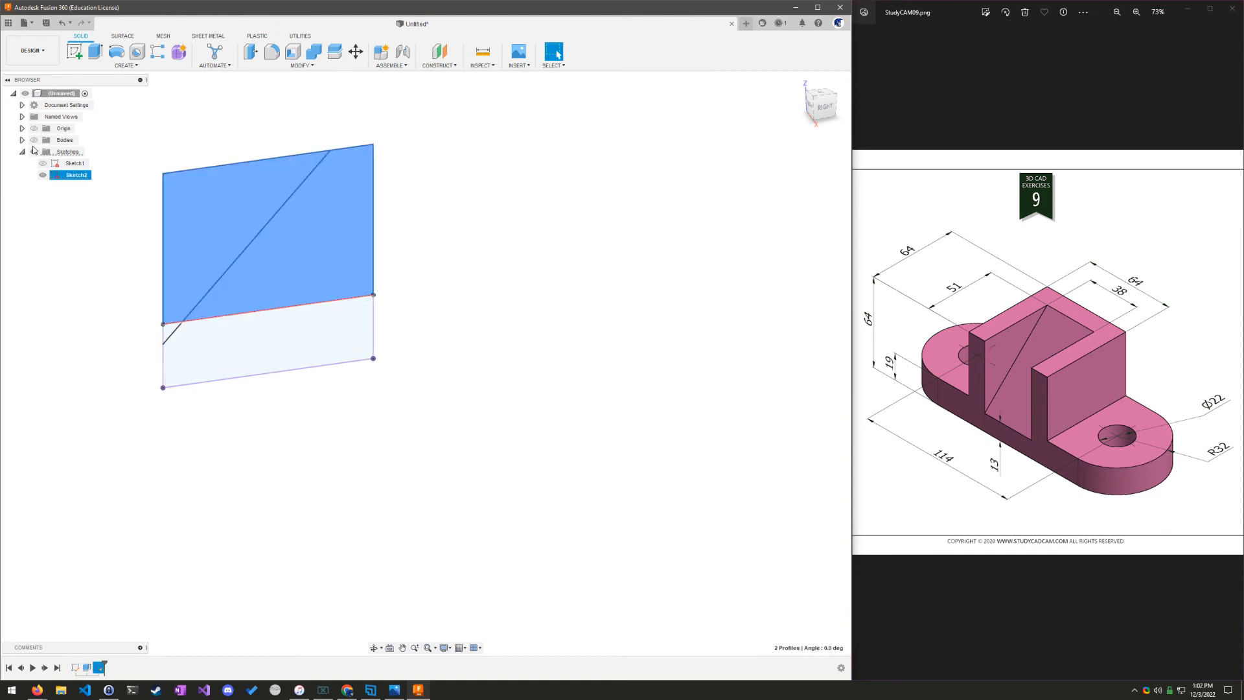
{"action": "left_click", "coordinate": [34, 140]}
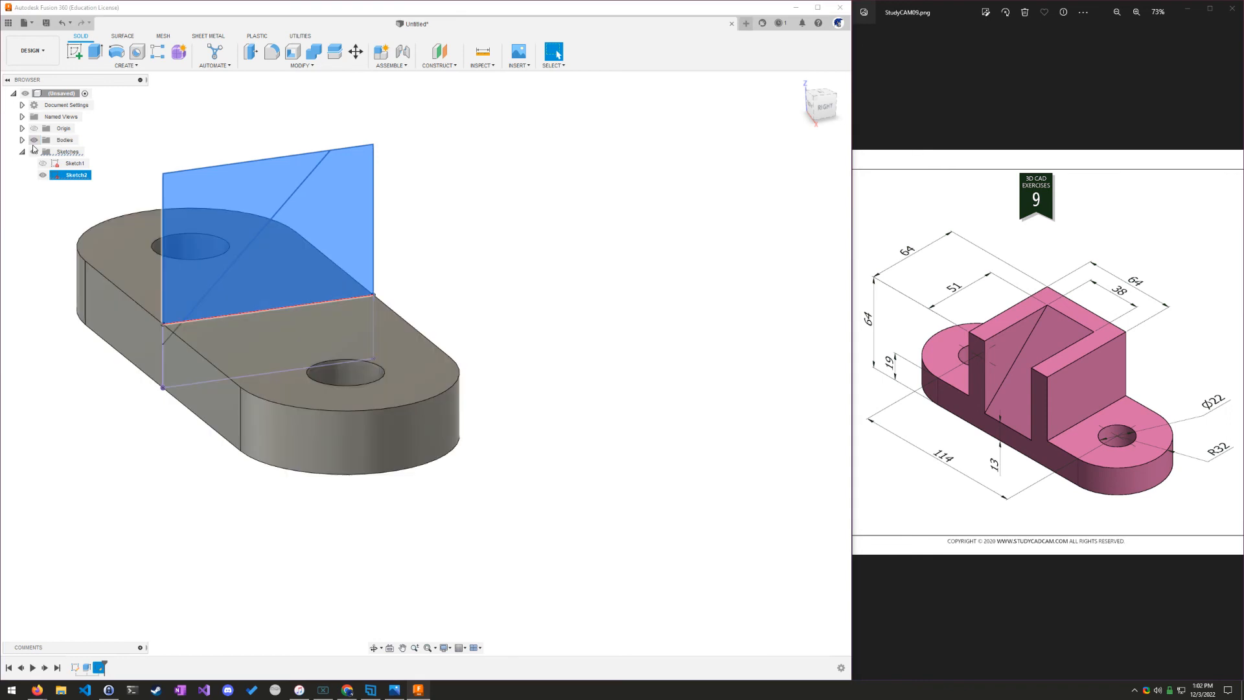
{"action": "left_click", "coordinate": [96, 51]}
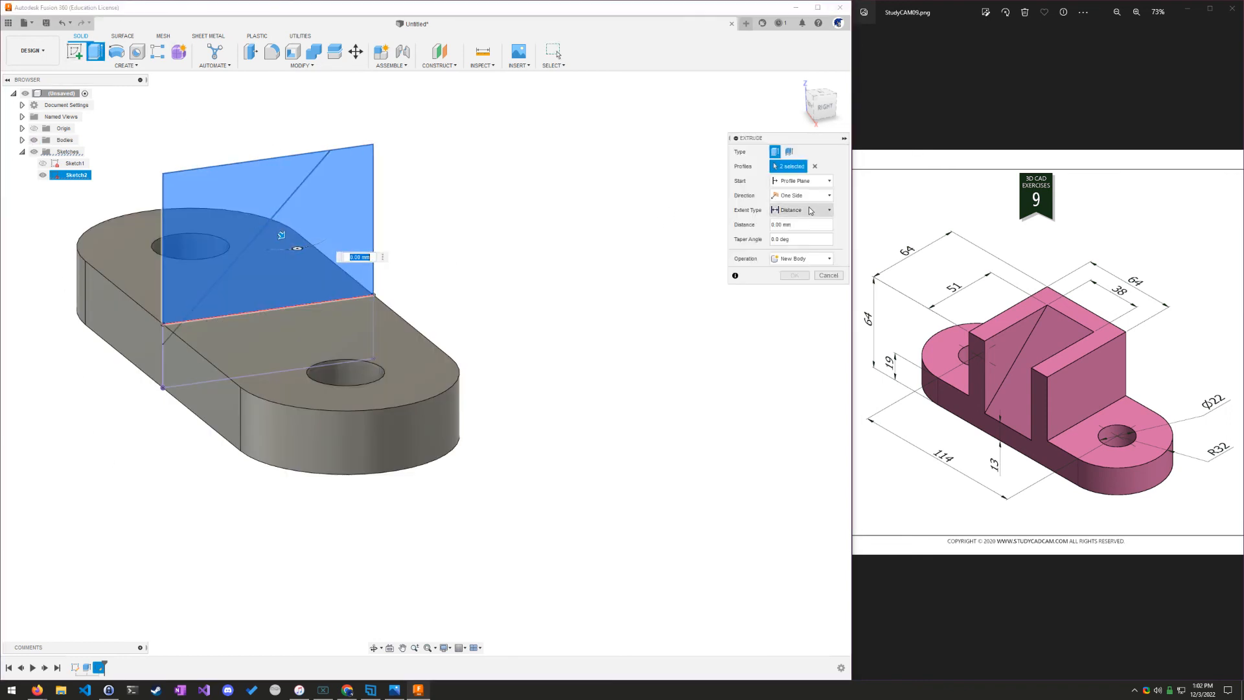
{"action": "left_click", "coordinate": [826, 196]}
{"action": "left_click", "coordinate": [792, 231]}
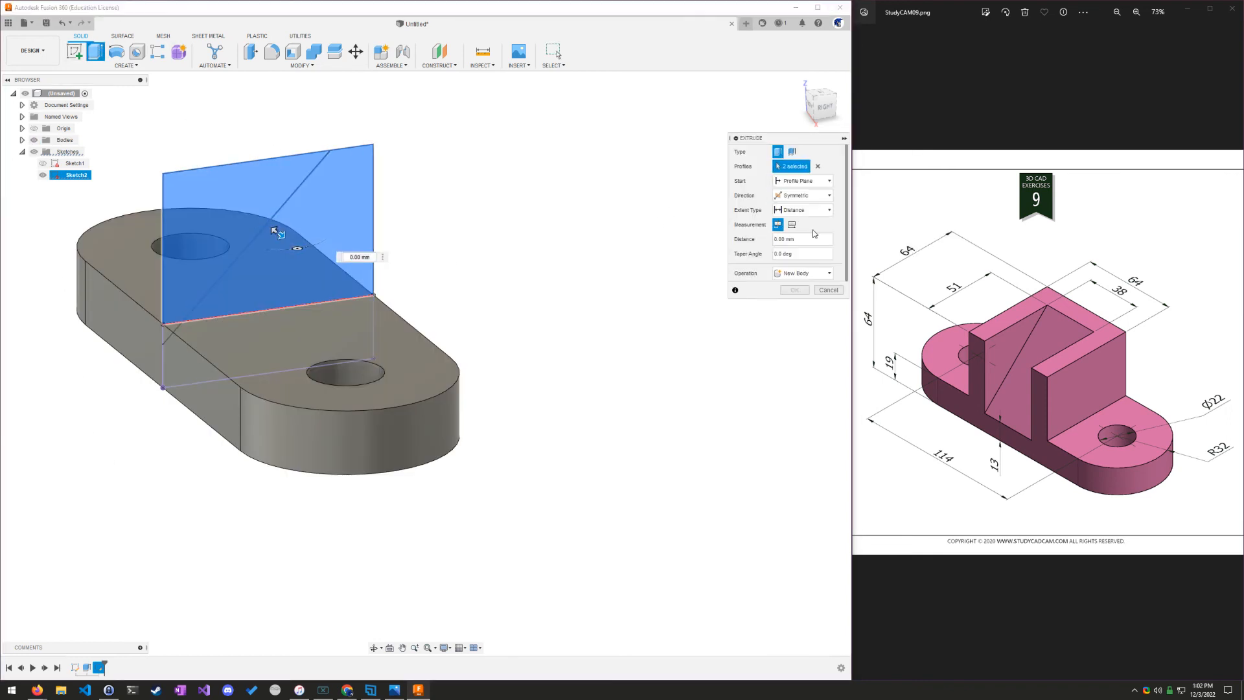
{"action": "left_click", "coordinate": [791, 225]}
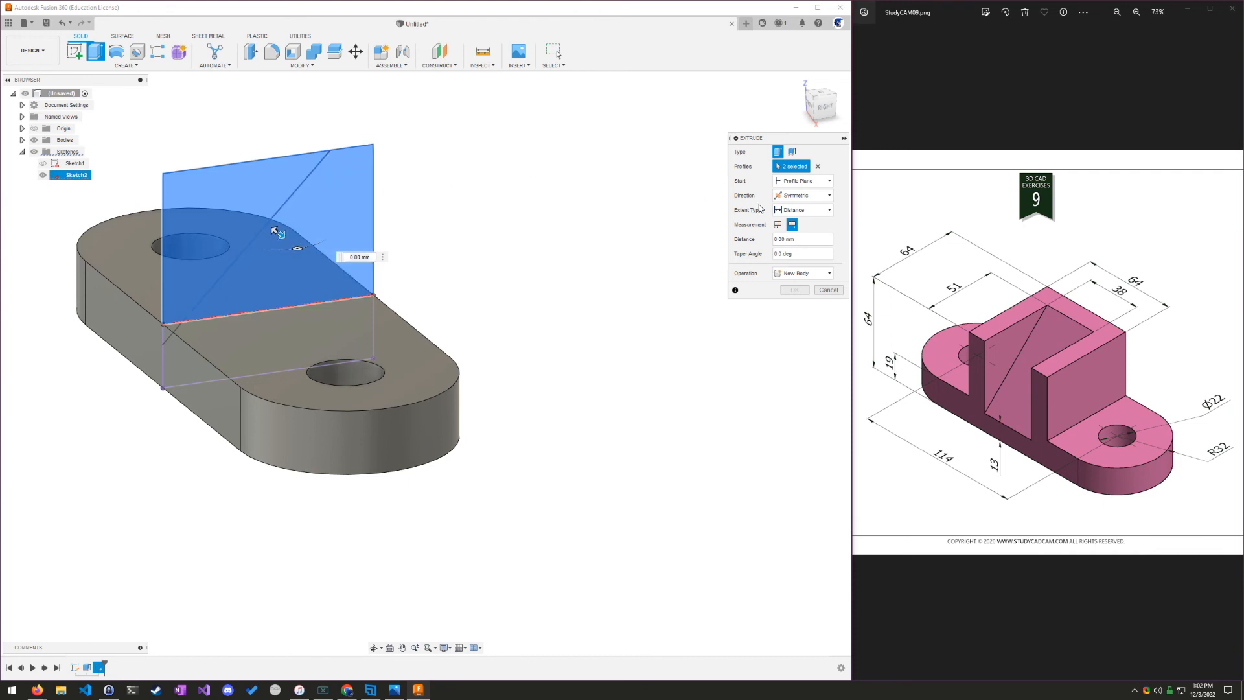
{"action": "type", "text": "64"}
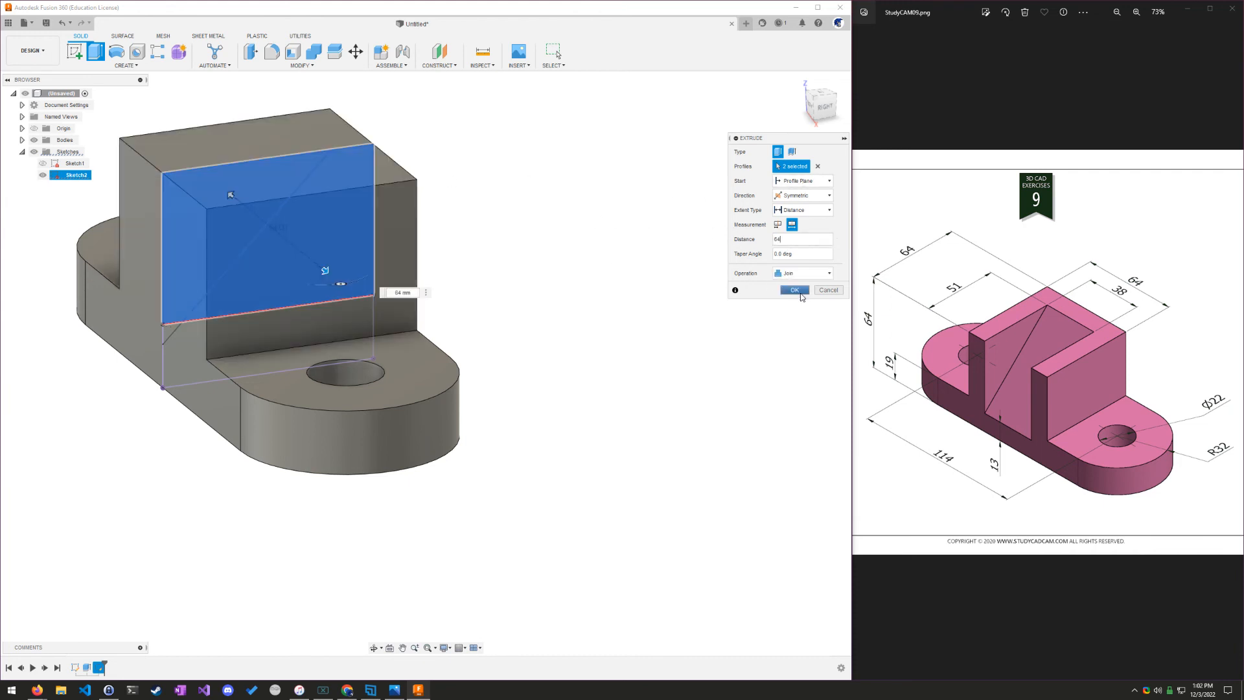
{"action": "left_click", "coordinate": [795, 290]}
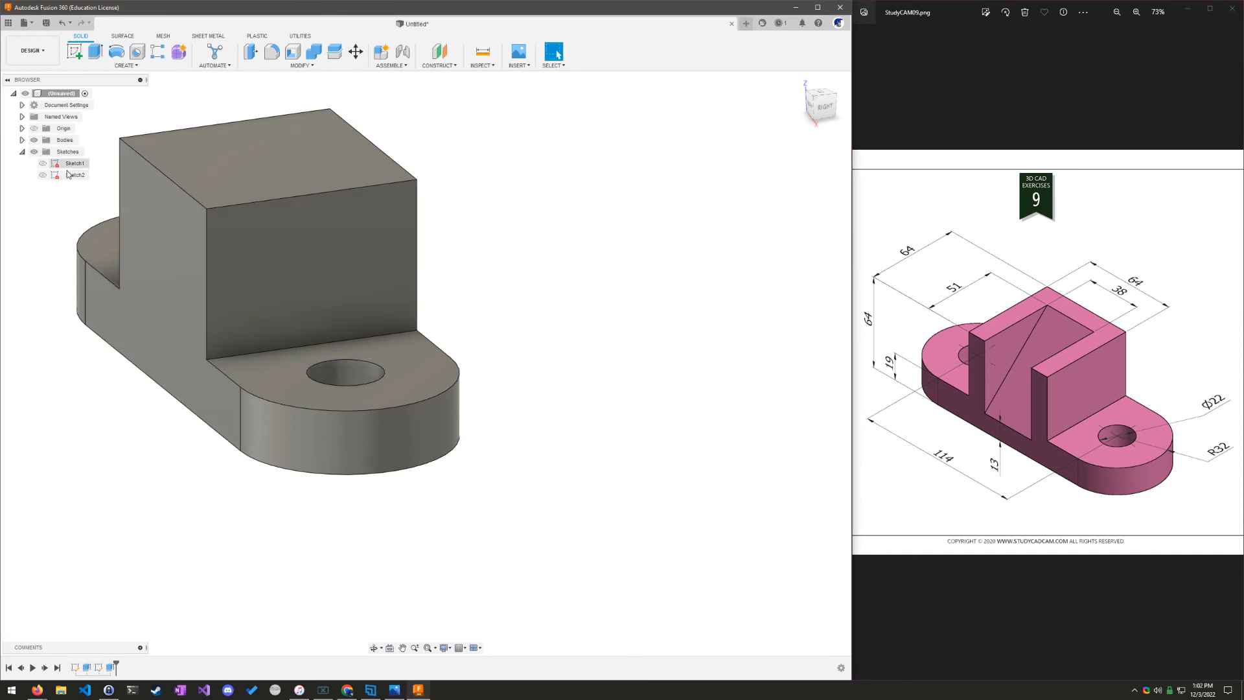
Hide the bodies, pick the two Sketch2 profiles above the sloped line, and show the bodies again
{"action": "left_click", "coordinate": [33, 140]}
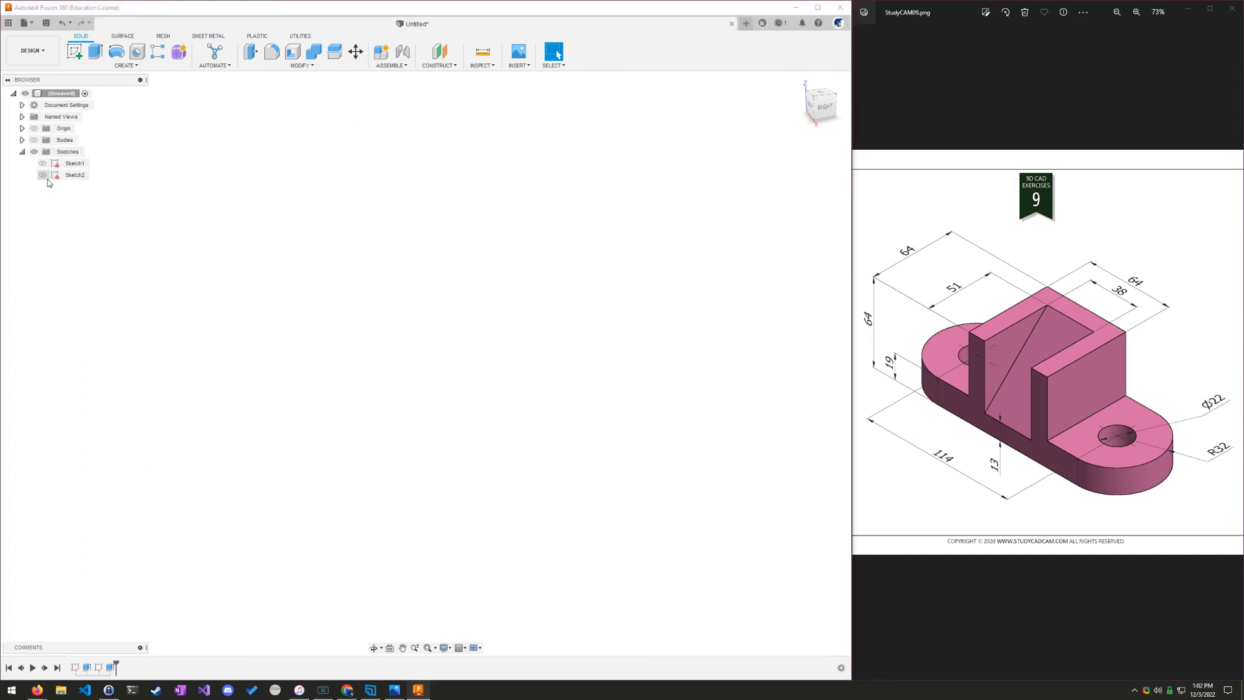
{"action": "left_click", "coordinate": [43, 175]}
{"action": "left_click", "coordinate": [220, 233]}
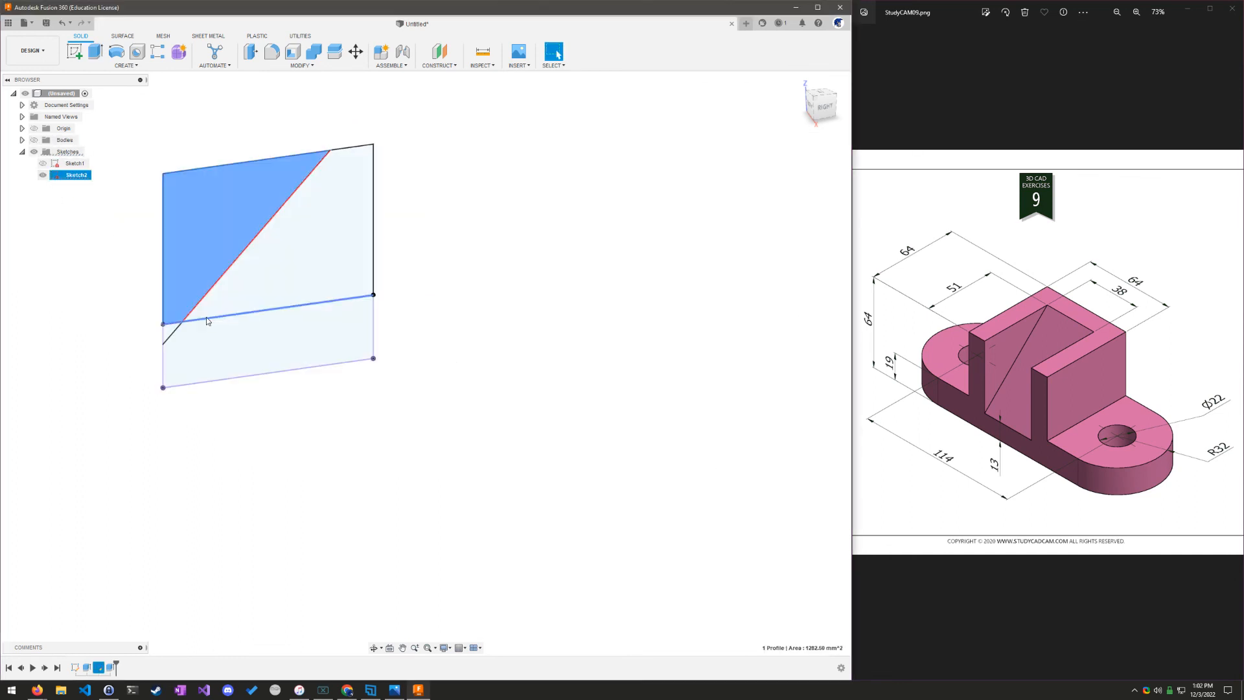
{"action": "left_click", "coordinate": [170, 331]}
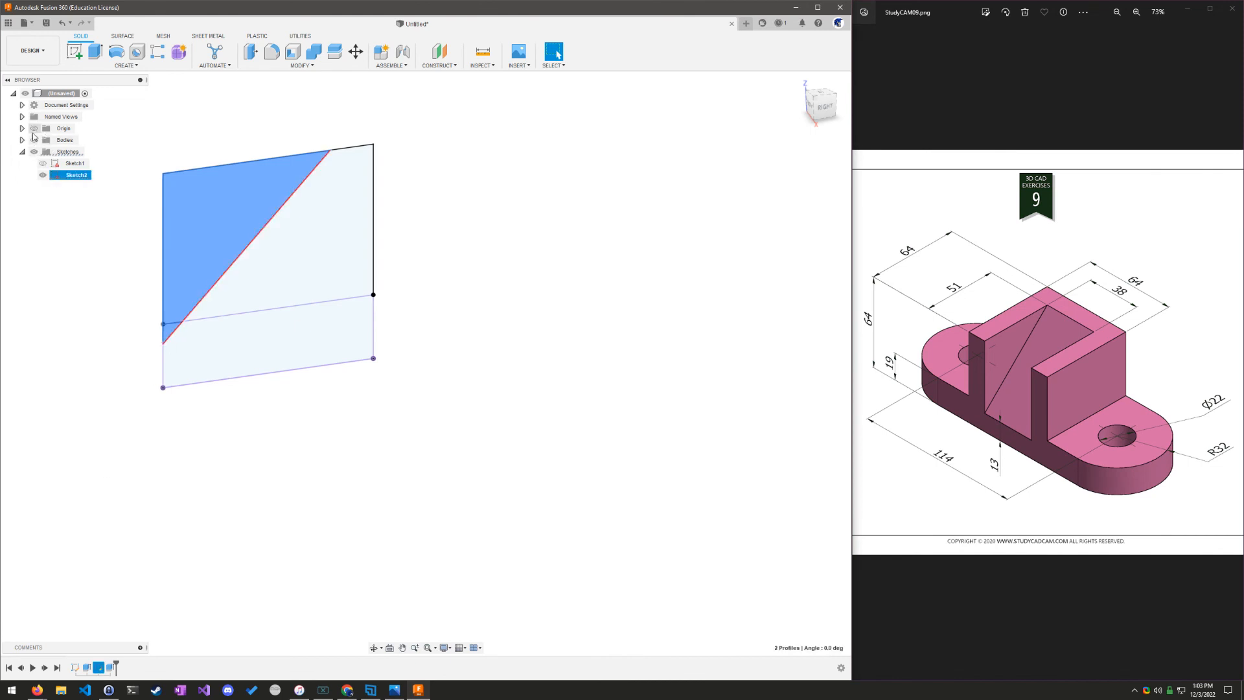
{"action": "left_click", "coordinate": [34, 140]}
Extrude the two selected profiles symmetrically to a 38 mm whole length as a cut, forming the sloped pocket in the upright block
{"action": "left_click", "coordinate": [99, 52]}
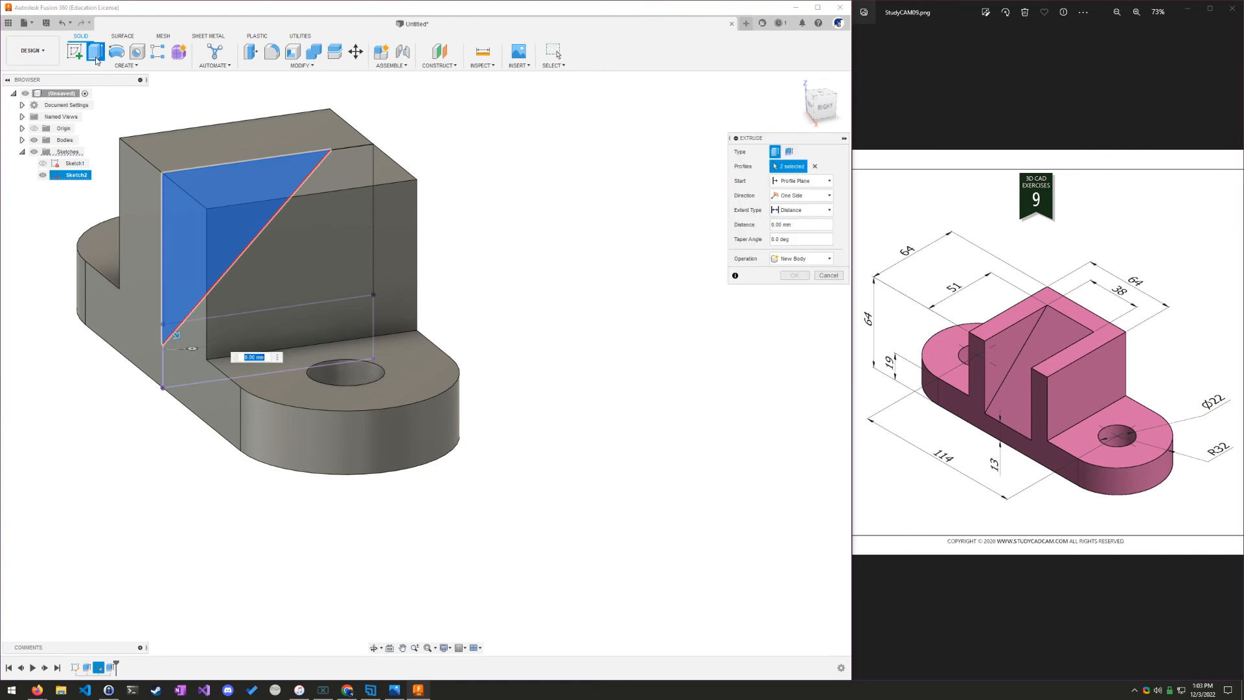
{"action": "left_click", "coordinate": [801, 194]}
{"action": "left_click", "coordinate": [804, 230]}
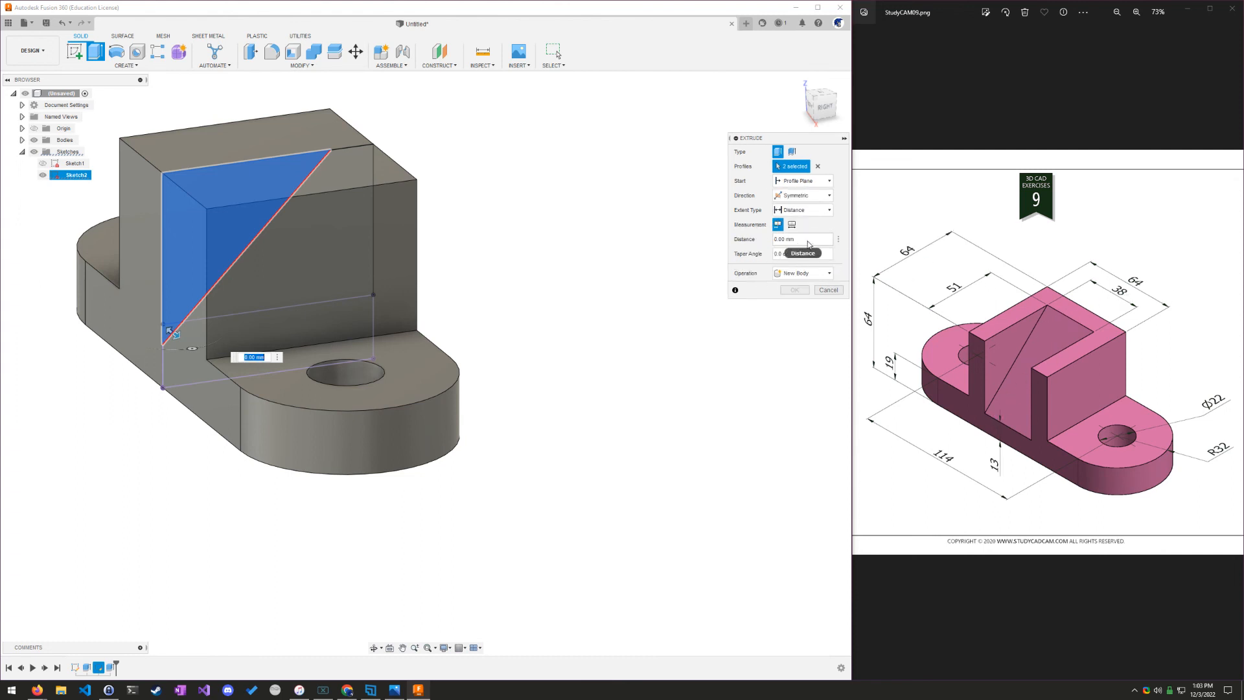
{"action": "left_click", "coordinate": [792, 224]}
{"action": "left_click", "coordinate": [803, 241]}
{"action": "type", "text": "38"}
{"action": "key", "text": "Return"}
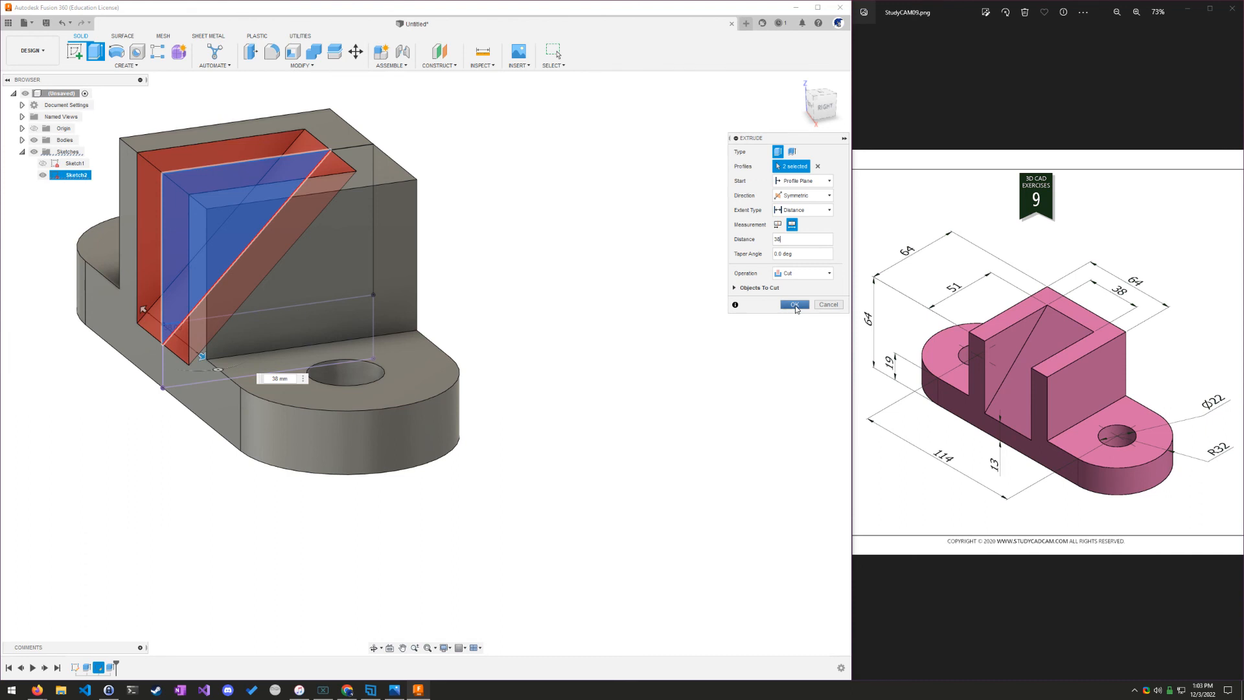
{"action": "left_click", "coordinate": [795, 306]}
{"action": "middle_click_drag", "start_coordinate": [459, 466], "coordinate": [522, 455], "text": "shift"}
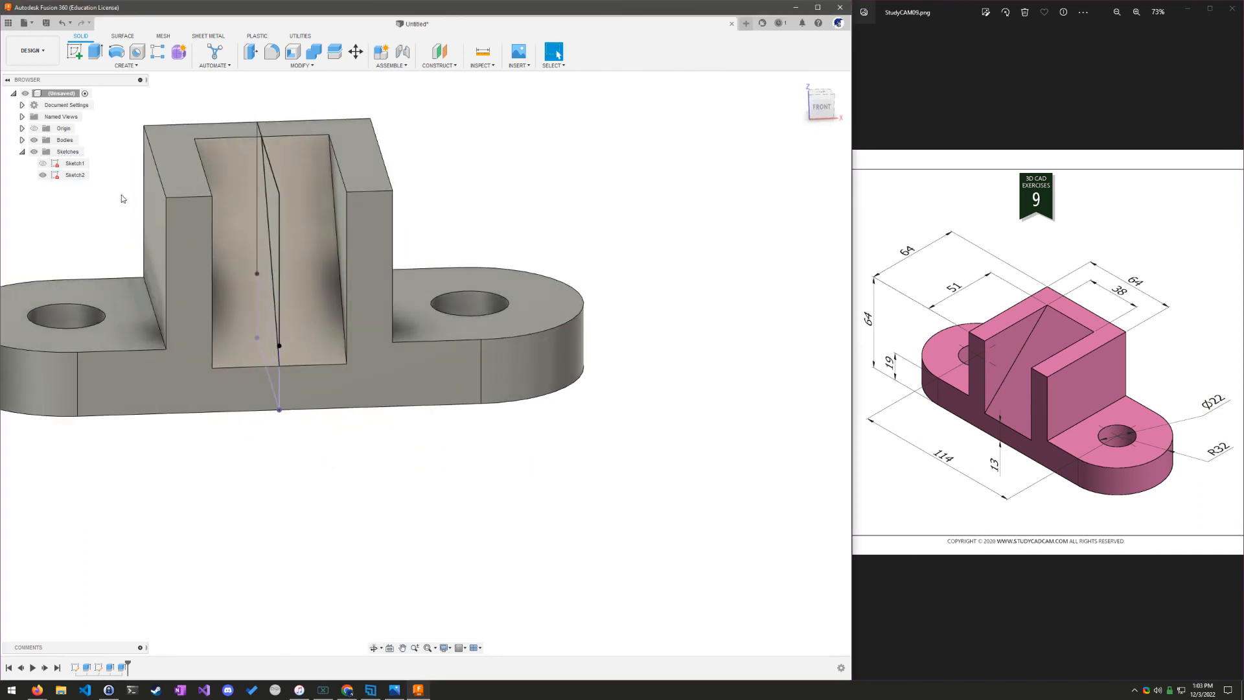
Hide Sketch2 and examine the sloped pocket from the opposite side of the bracket
{"action": "left_click", "coordinate": [43, 178]}
{"action": "left_click", "coordinate": [43, 176]}
{"action": "mouse_move", "coordinate": [317, 483]}
{"action": "middle_mouse_down", "text": "shift"}
{"action": "mouse_move", "coordinate": [355, 486]}
{"action": "mouse_move", "coordinate": [405, 440]}
{"action": "middle_mouse_up", "text": "shift"}
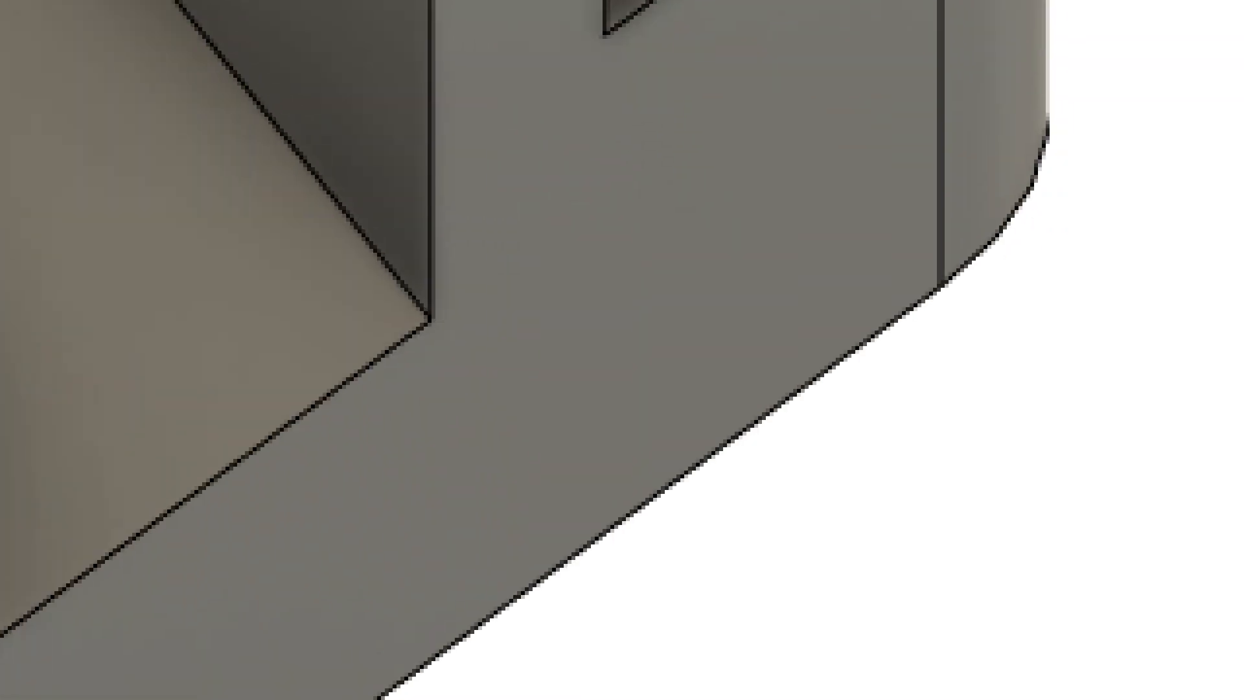
{"action": "mouse_move", "coordinate": [216, 64]}
{"action": "left_mouse_down", "text": "shift"}
{"action": "mouse_move", "coordinate": [478, 403]}
{"action": "mouse_move", "coordinate": [788, 661]}
{"action": "mouse_move", "coordinate": [783, 698]}
{"action": "left_mouse_up", "text": "shift"}
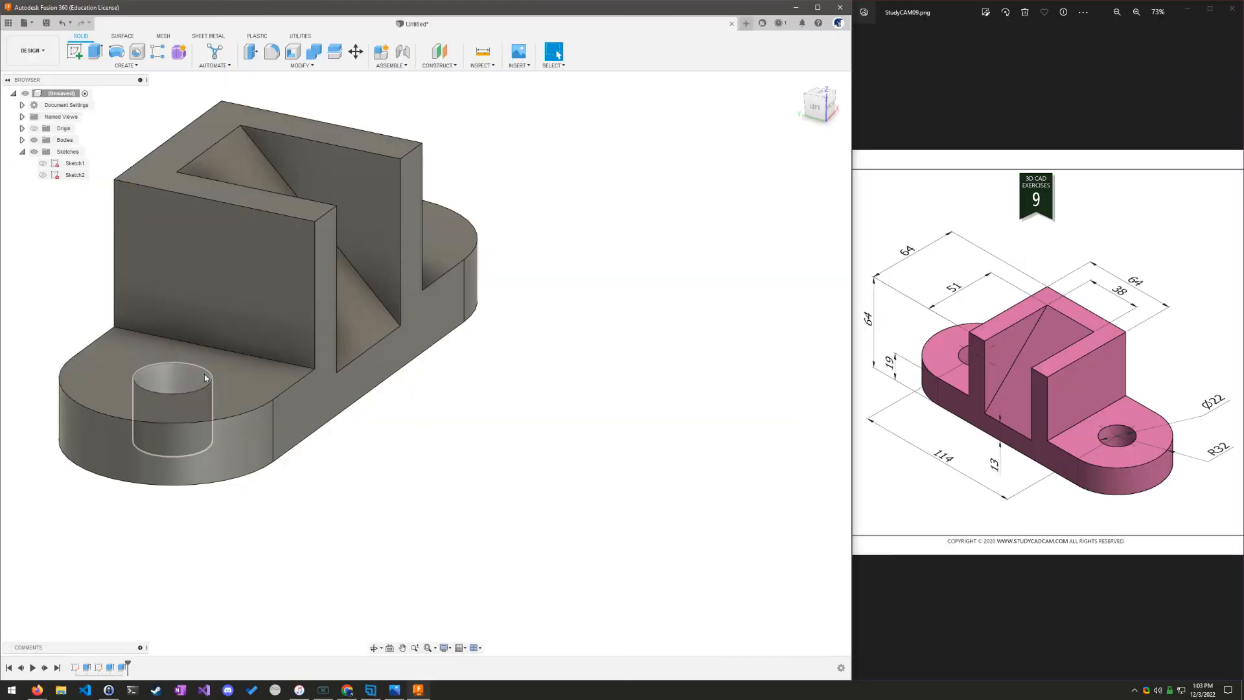
Reopen the pocket cut for editing and remove the small profile at the lower end of the slope from its selection
{"action": "right_click", "coordinate": [123, 667]}
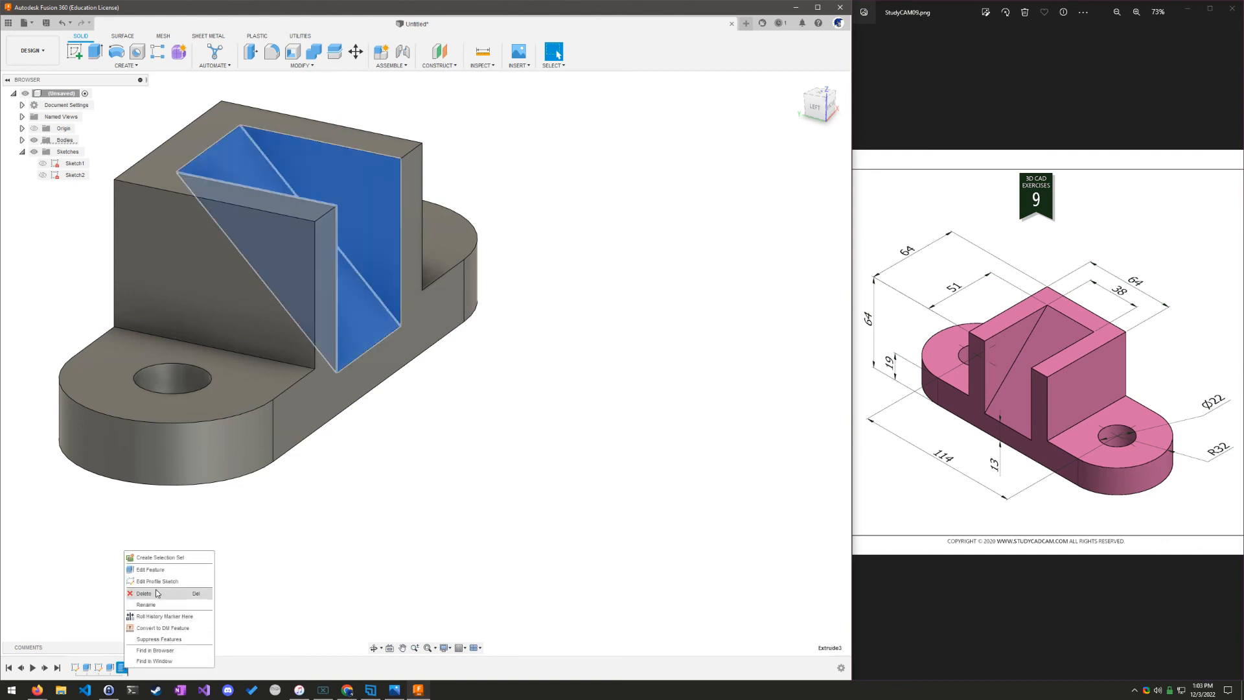
{"action": "left_click", "coordinate": [150, 569]}
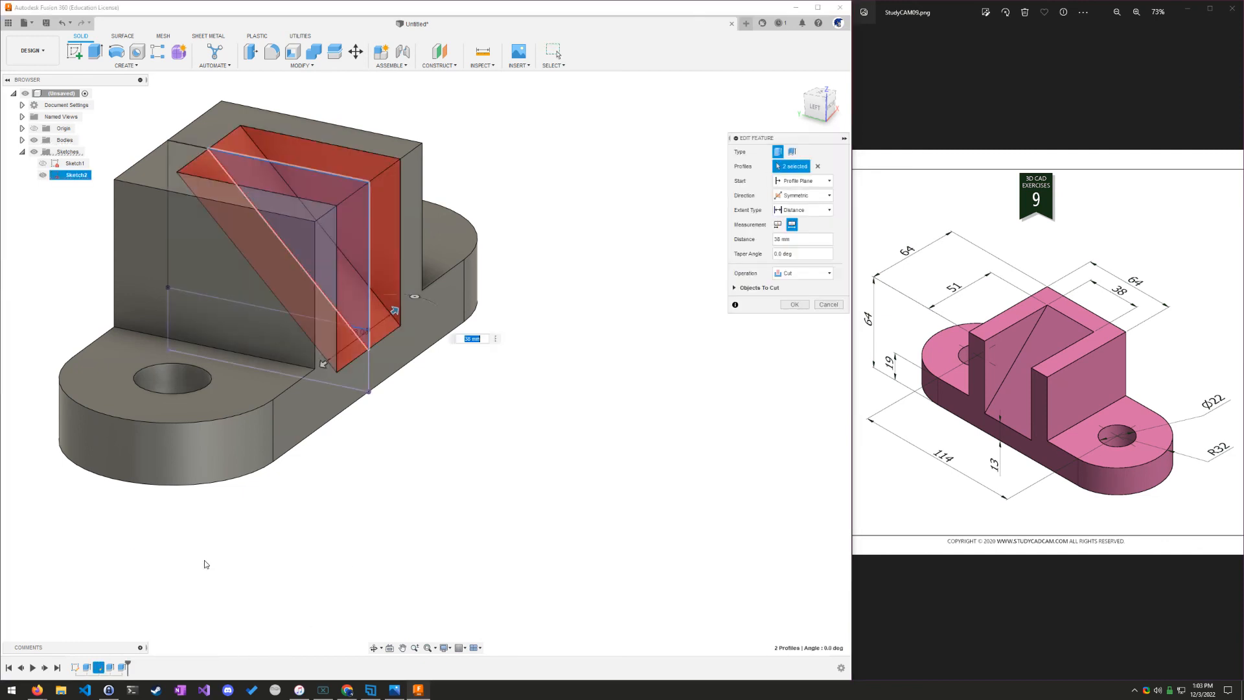
{"action": "scroll", "coordinate": [399, 316], "scroll_direction": "up", "scroll_amount": 5}
{"action": "left_click", "coordinate": [398, 316]}
{"action": "scroll", "coordinate": [402, 310], "scroll_direction": "up", "scroll_amount": 2}
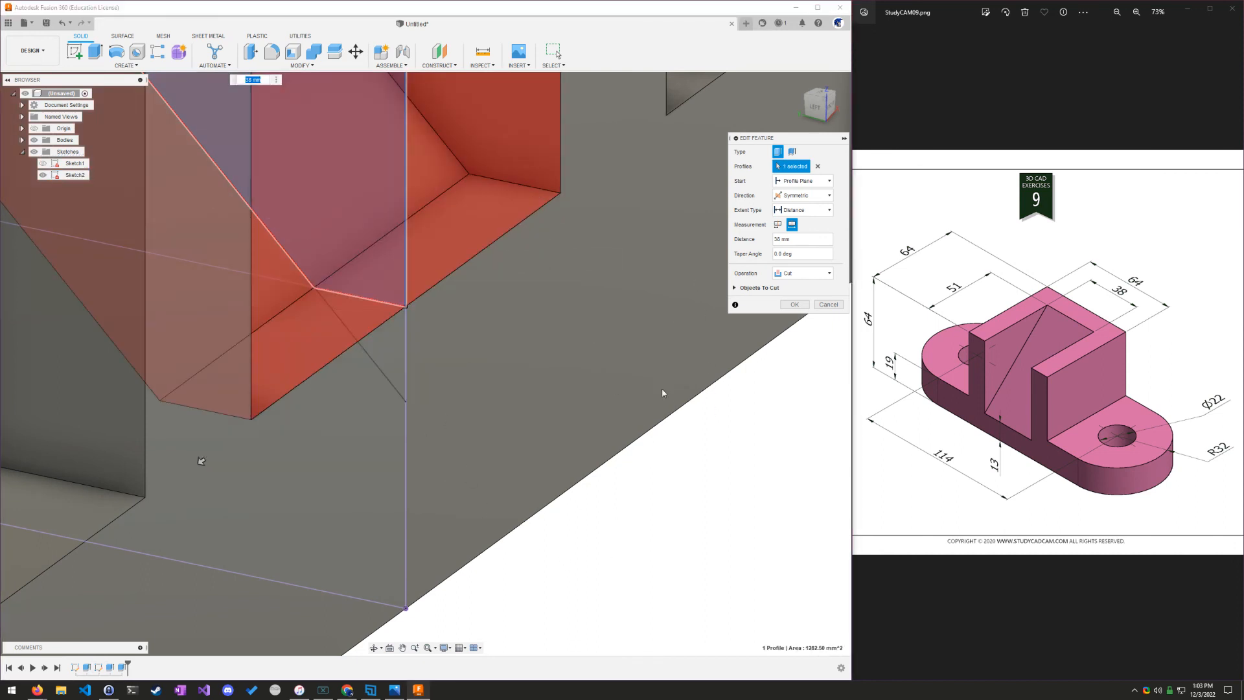
{"action": "middle_click_drag", "start_coordinate": [561, 377], "coordinate": [622, 525]}
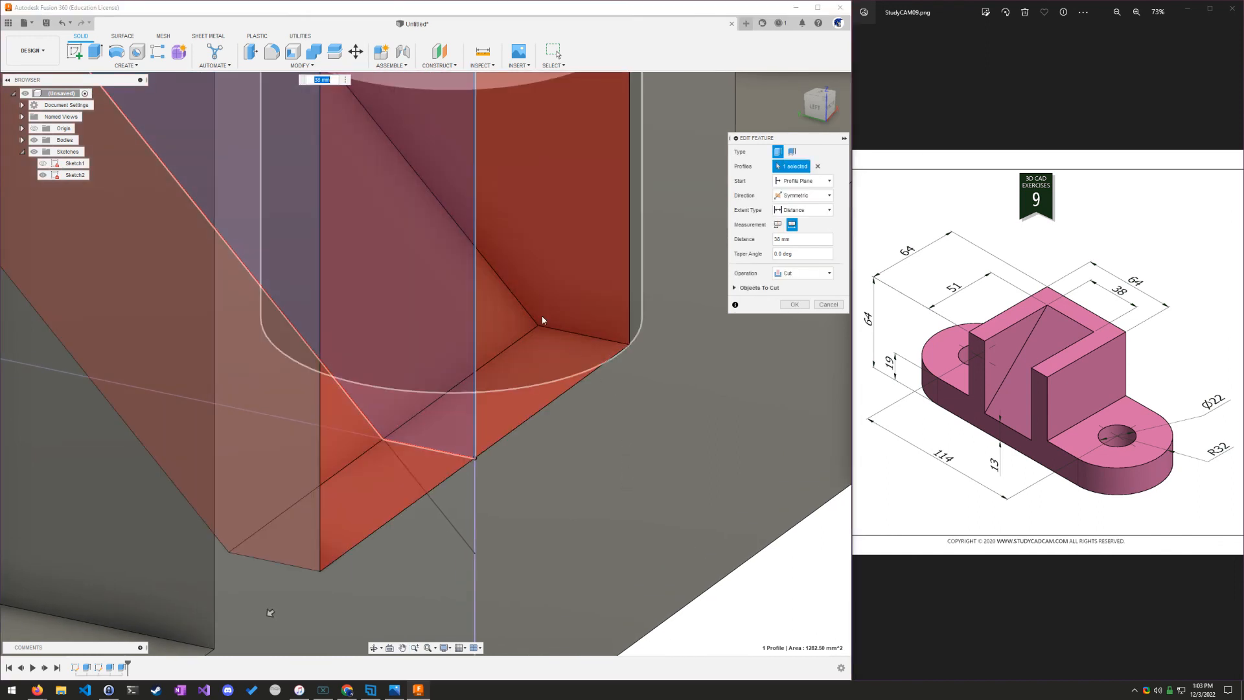
{"action": "left_click", "coordinate": [918, 109]}
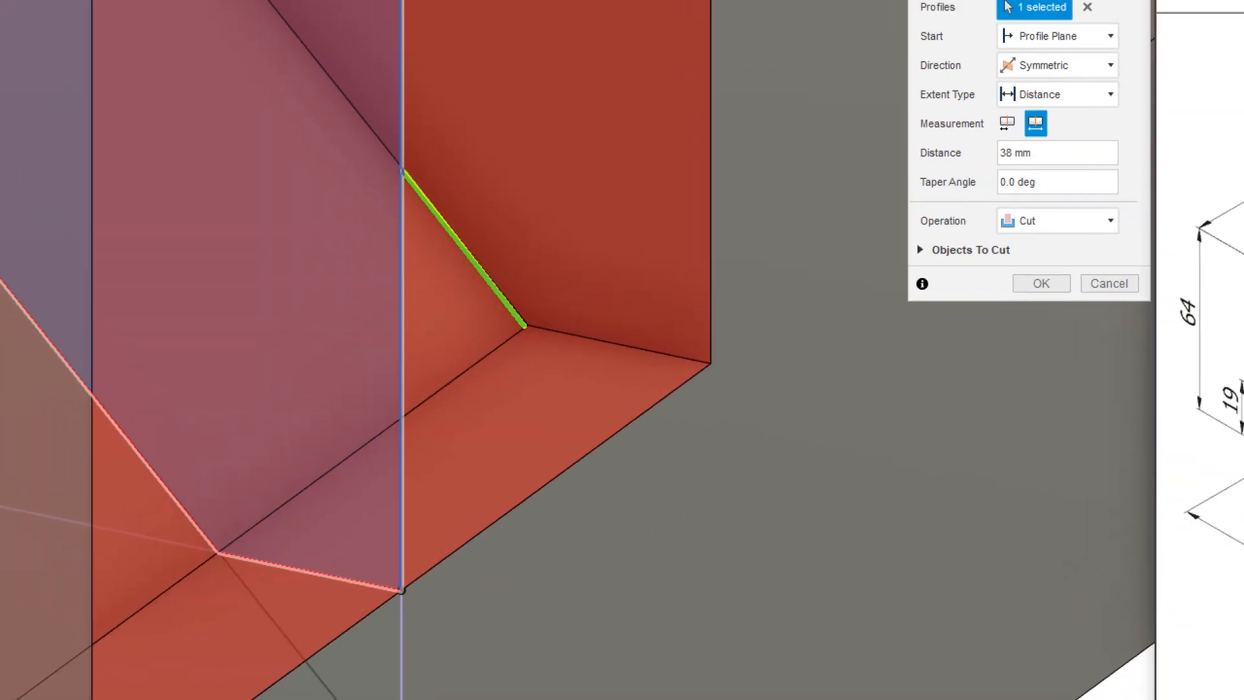
{"action": "left_click_drag", "start_coordinate": [866, 397], "coordinate": [869, 397], "text": "shift"}
{"action": "left_click_drag", "start_coordinate": [574, 202], "coordinate": [740, 444]}
{"action": "left_click_drag", "start_coordinate": [721, 216], "coordinate": [564, 359]}
{"action": "key", "text": "Escape"}
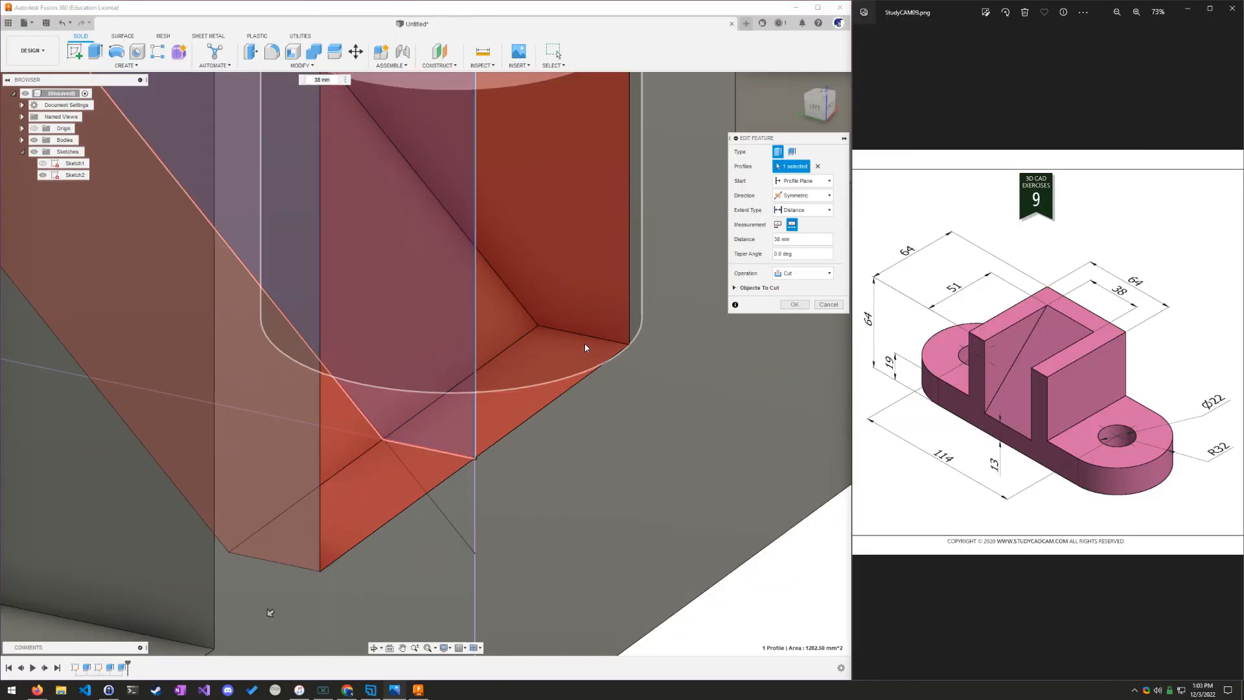
Add the small lower profile back to the pocket cut, finish editing the feature and return to the home view
{"action": "left_click", "coordinate": [447, 478]}
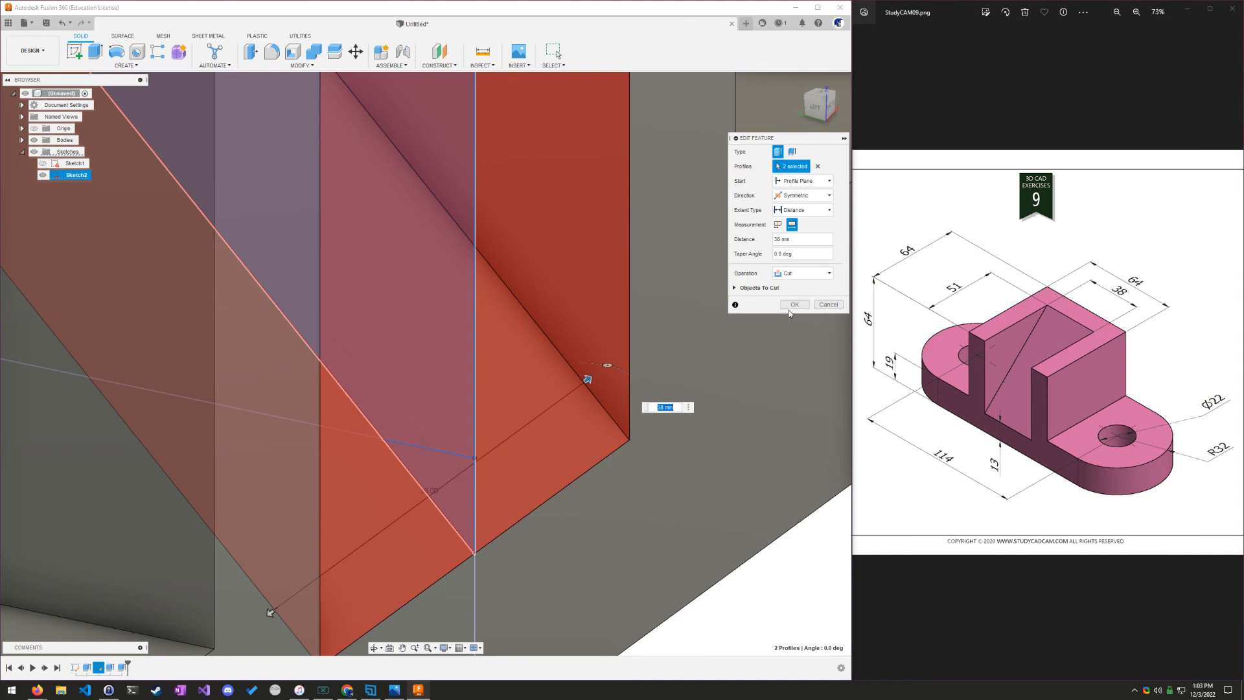
{"action": "left_click", "coordinate": [1007, 105]}
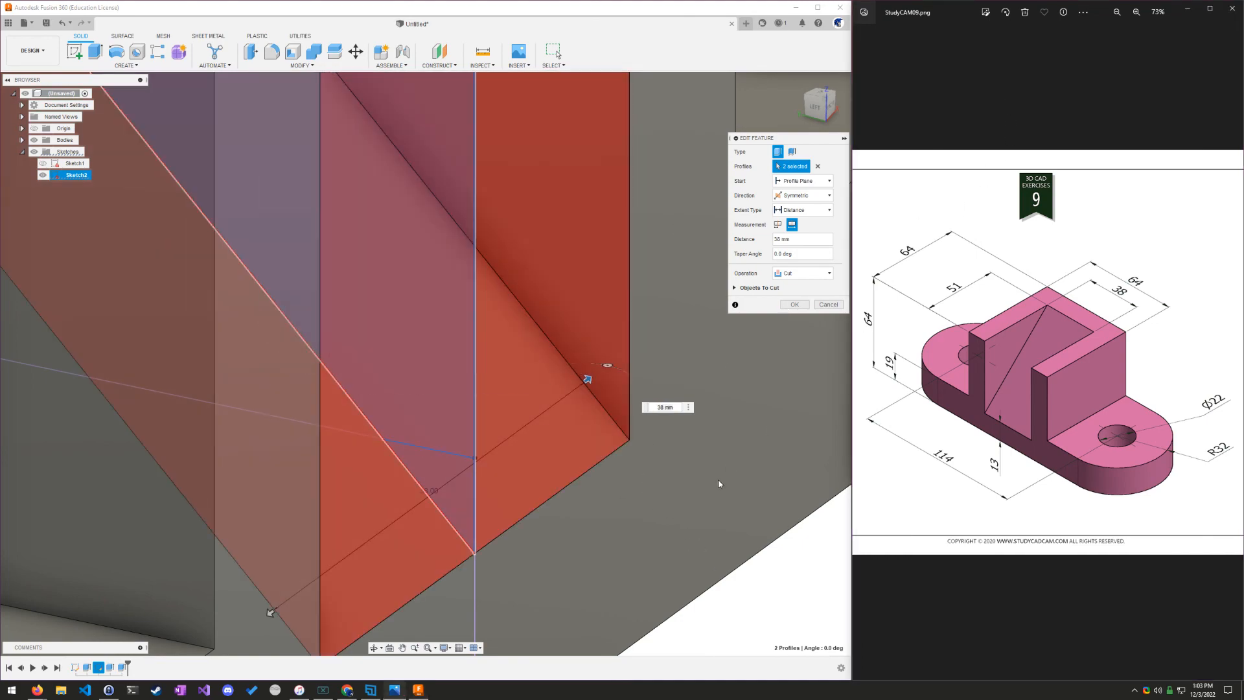
{"action": "key", "text": "ctrl+1"}
{"action": "left_click", "coordinate": [689, 476]}
{"action": "mouse_move", "coordinate": [292, 48]}
{"action": "left_mouse_down", "text": "shift"}
{"action": "mouse_move", "coordinate": [536, 383]}
{"action": "mouse_move", "coordinate": [677, 524]}
{"action": "left_mouse_up", "text": "shift"}
{"action": "left_click_drag", "start_coordinate": [596, 206], "coordinate": [789, 96]}
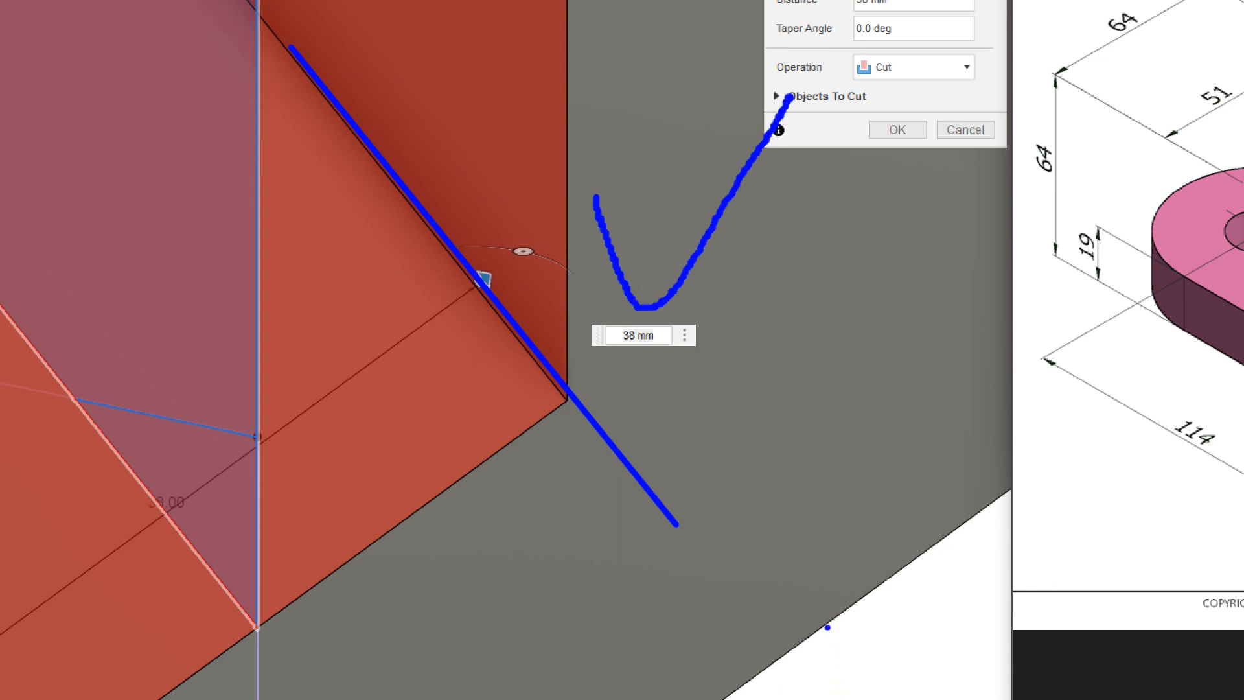
{"action": "key", "text": "Escape"}
{"action": "left_click", "coordinate": [795, 306]}
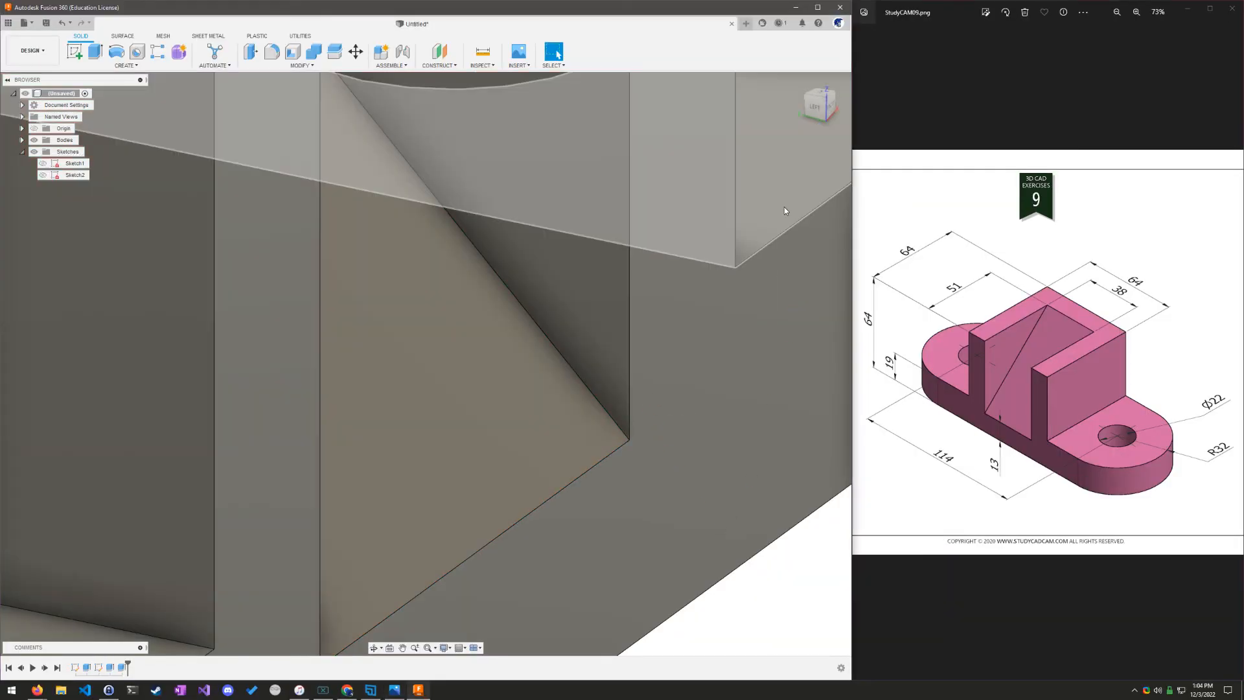
{"action": "left_click", "coordinate": [799, 81]}
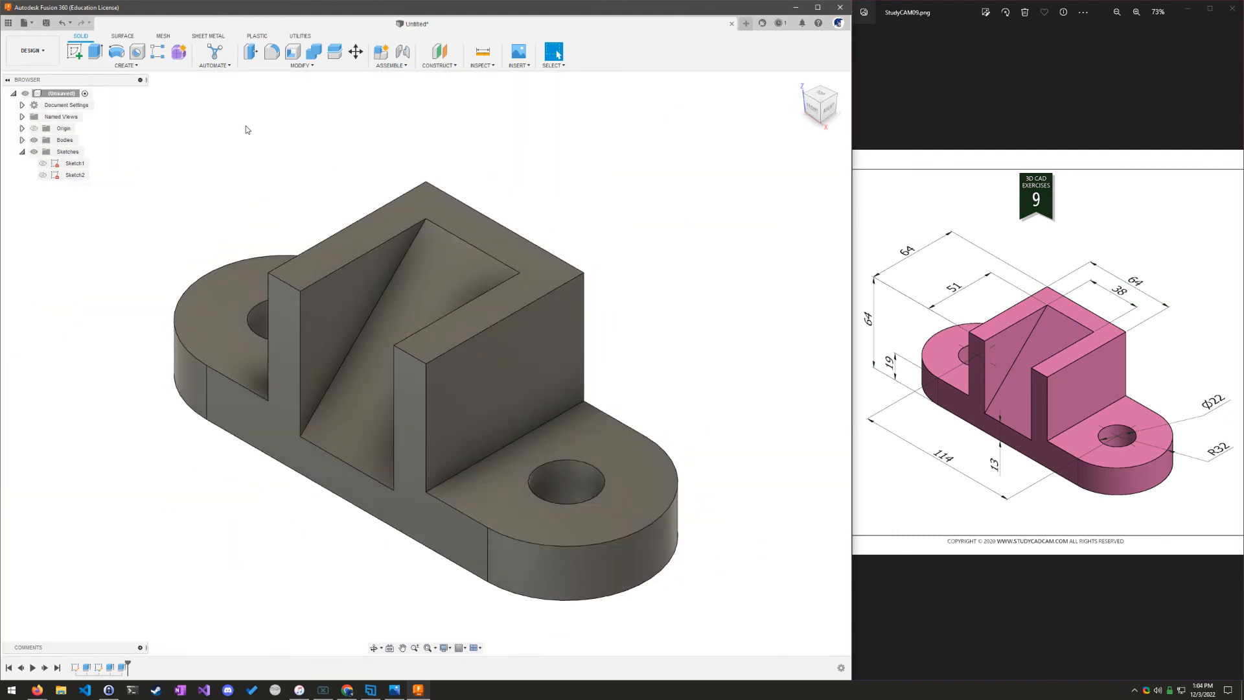